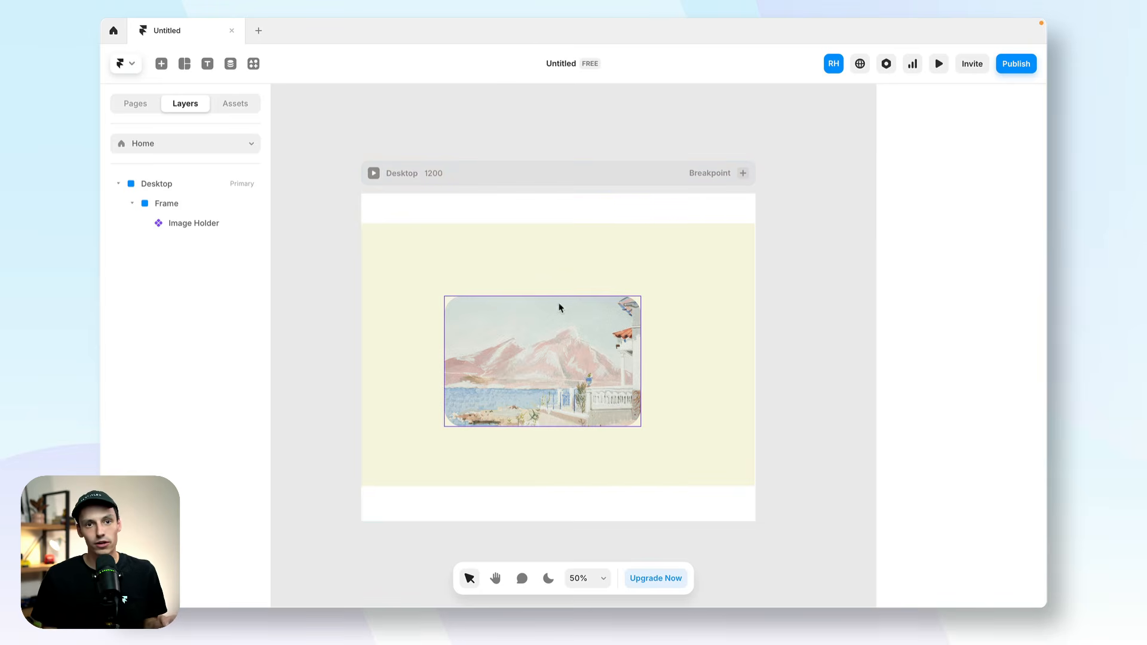
left_click(559, 308)
left_click(579, 269)
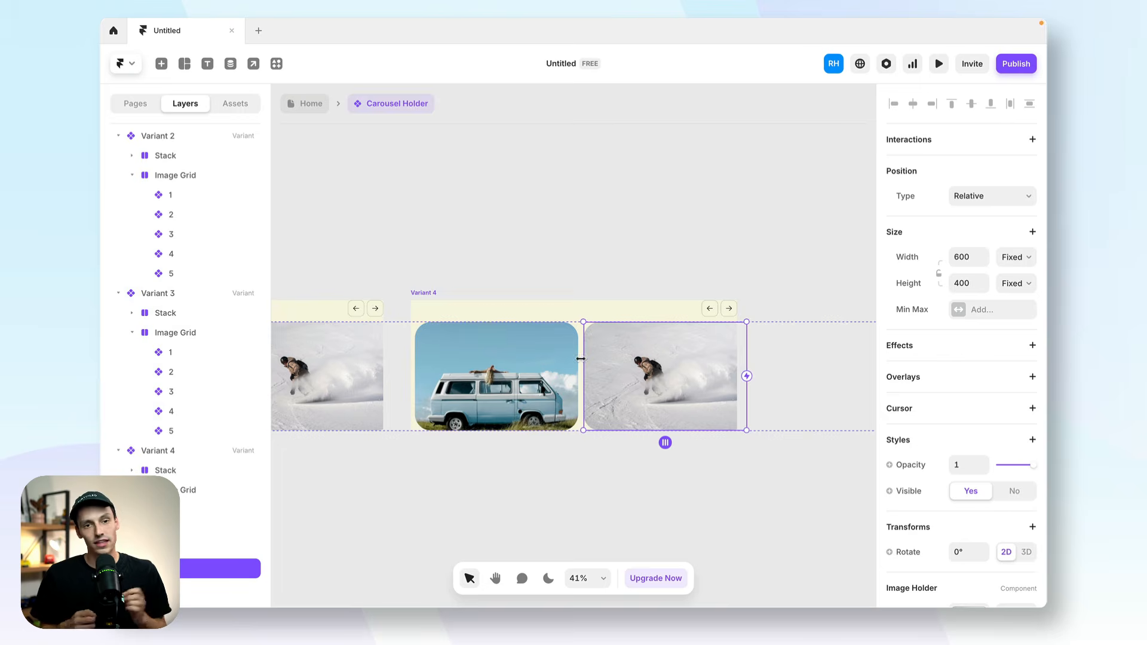
left_click(580, 357)
left_click_drag(579, 358, 412, 360)
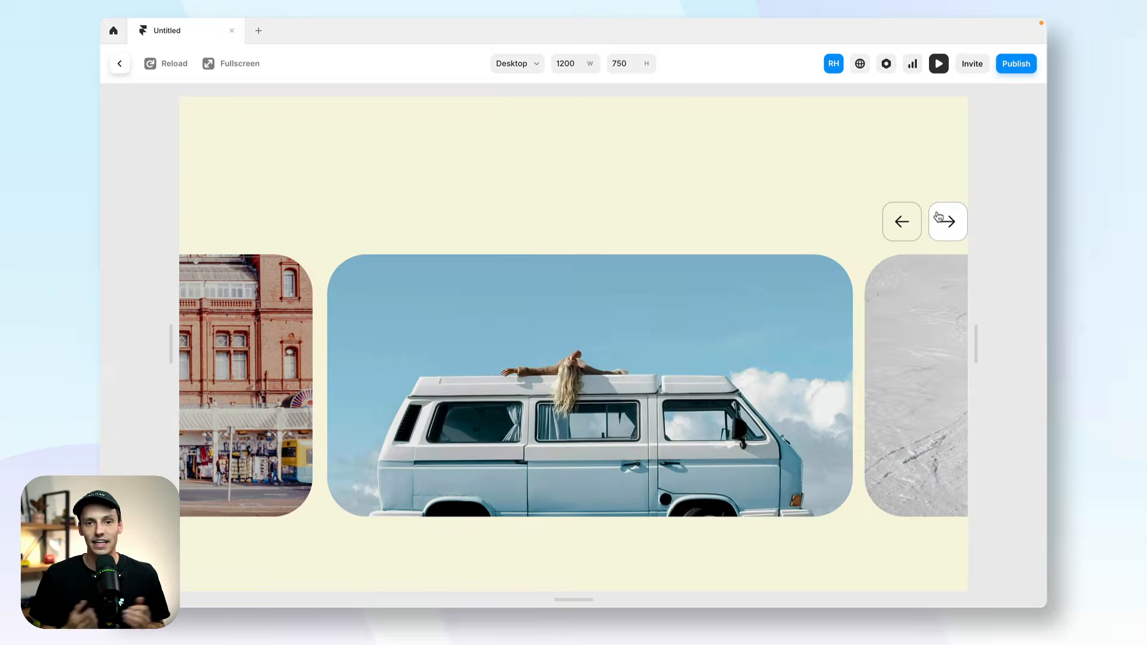
Advance the previewed image carousel through its next slides.
left_click(939, 219)
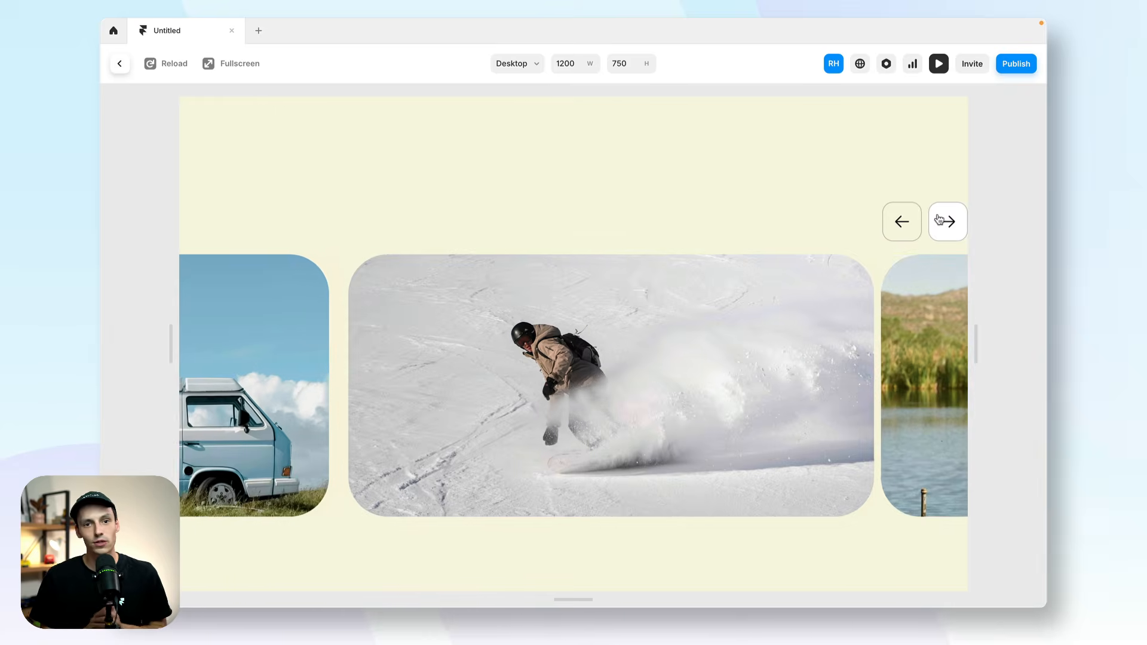
left_click(939, 219)
left_click(939, 219)
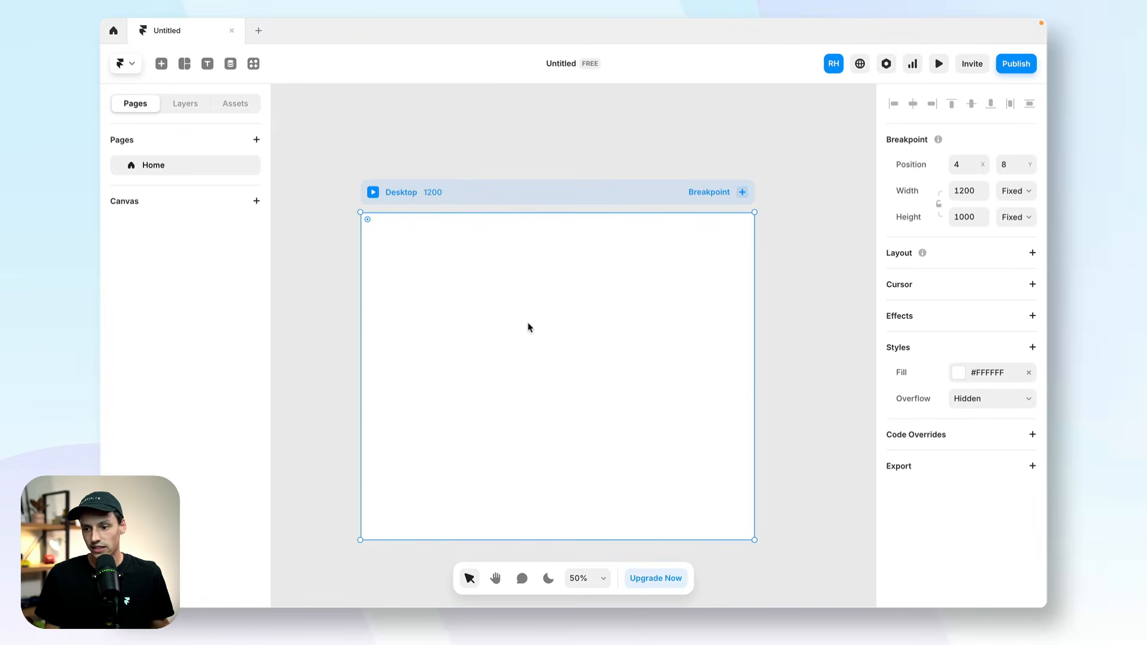
Draw a frame in the middle of the Desktop page and size it to 600 wide by 400 high.
key("f")
mouse_move(448, 297)
left_mouse_down()
mouse_move(638, 405)
mouse_move(640, 421)
left_mouse_up()
left_click(973, 356)
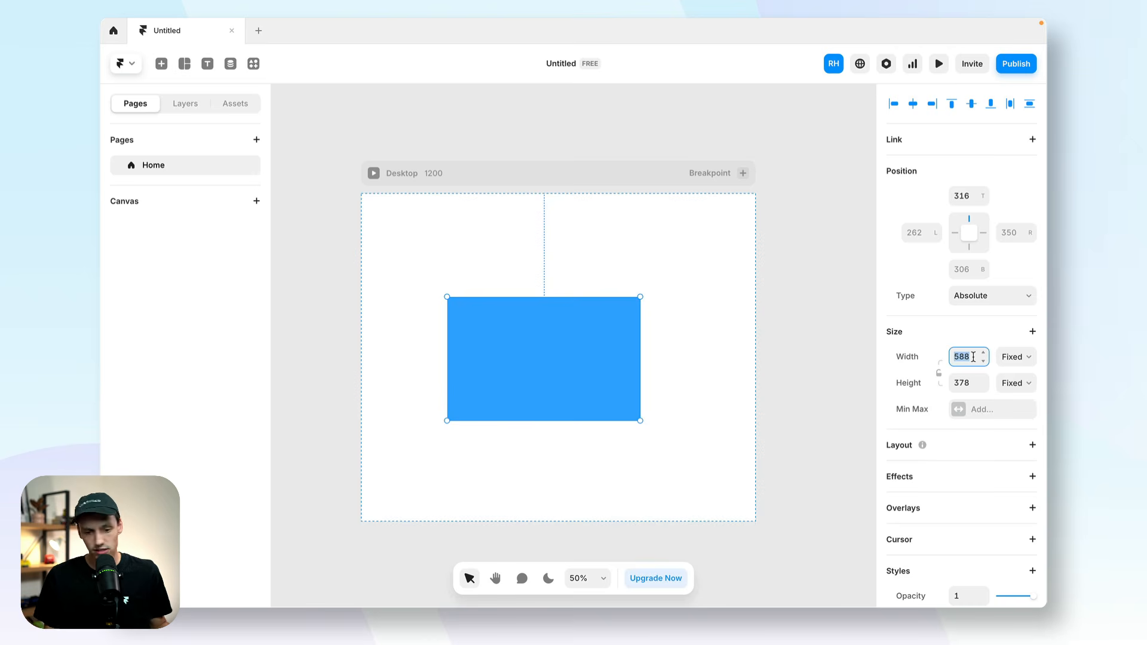
type("600")
key("Return")
left_click(974, 375)
type("400")
key("Return")
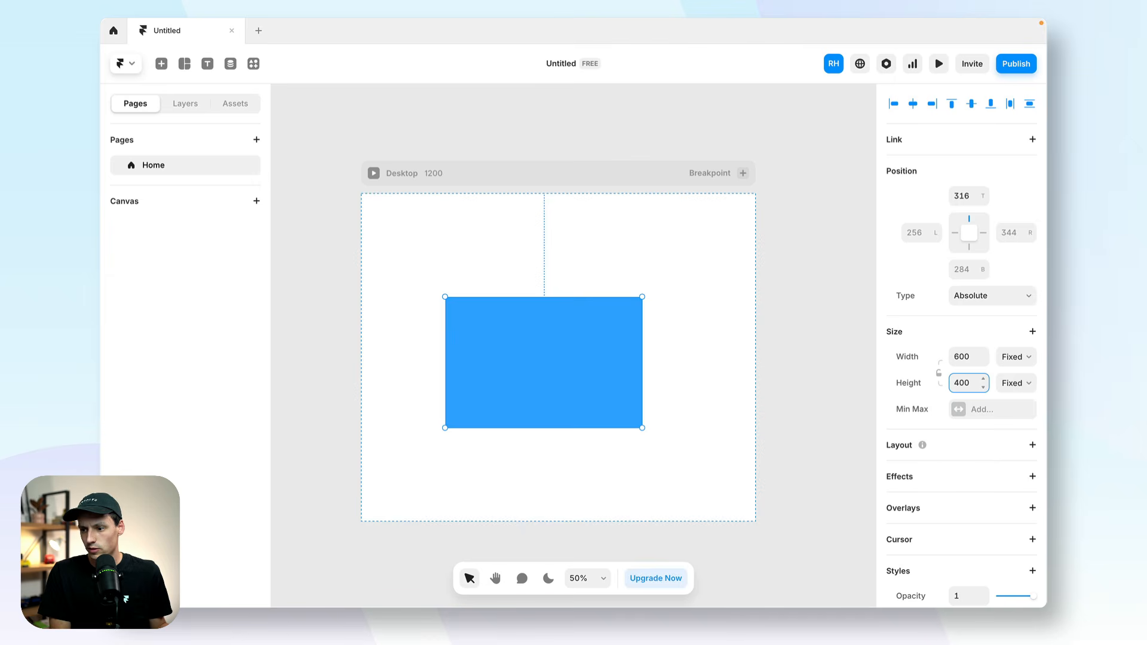
Turn the blue frame into a component named Image Holder.
right_click(586, 351)
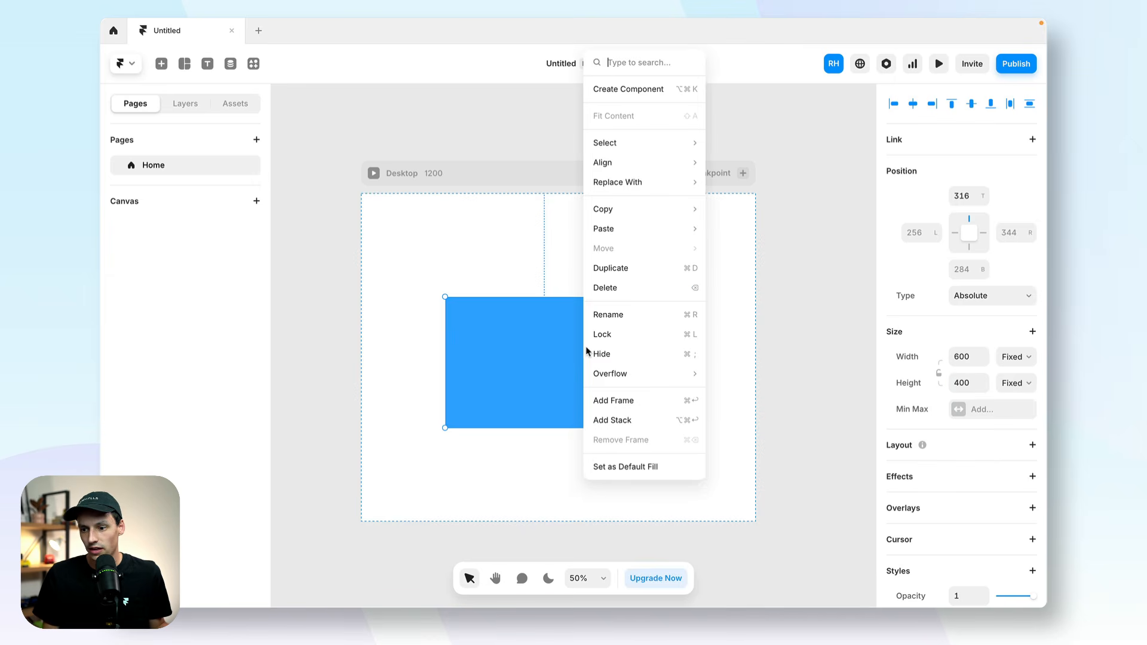
left_click(661, 89)
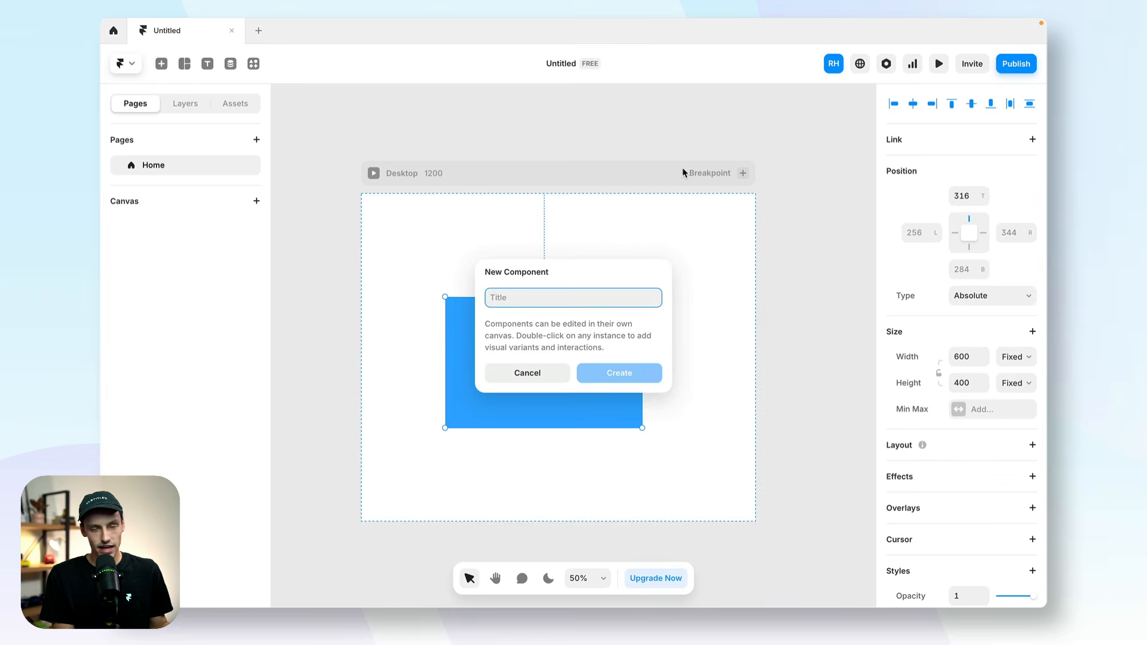
type("Image Holder")
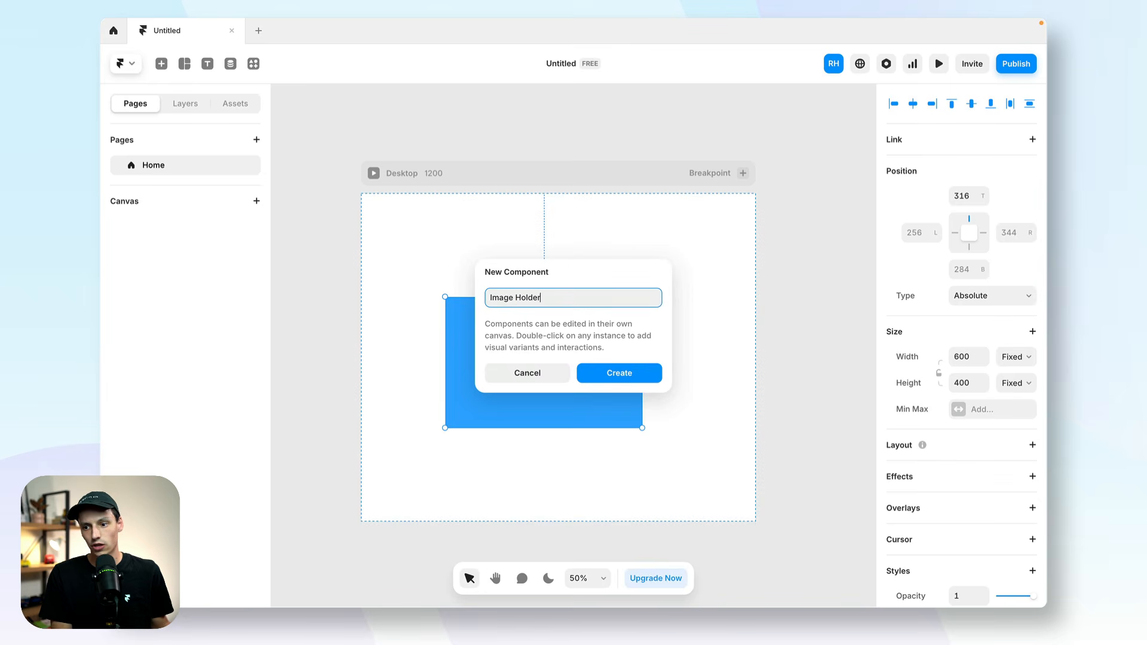
key("Return")
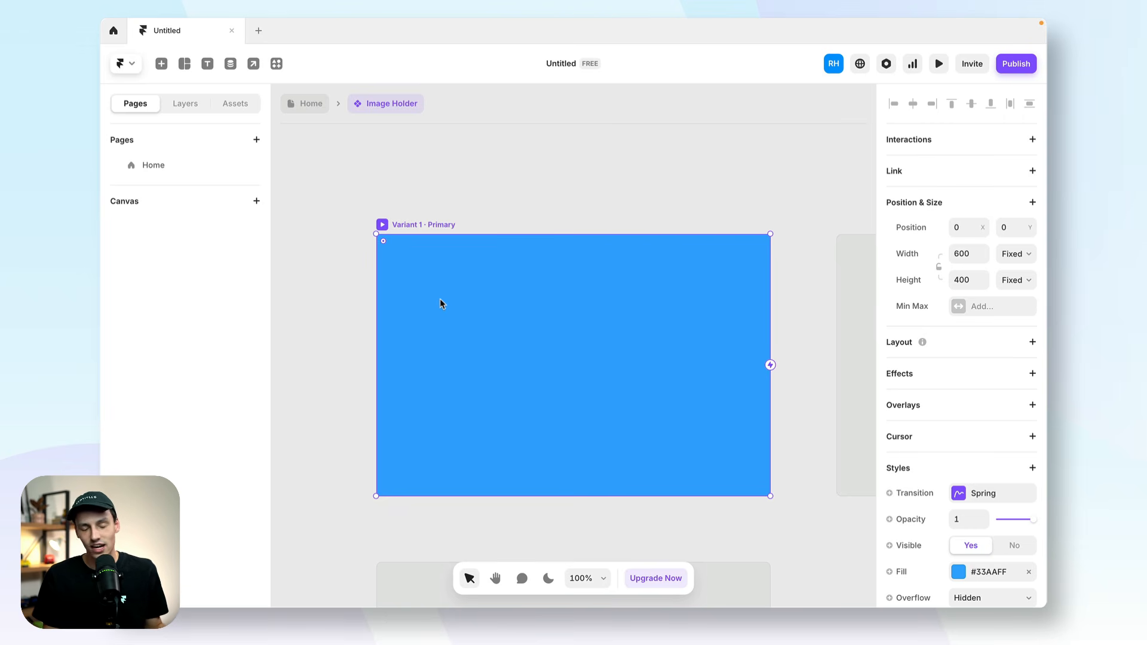
left_click(401, 178)
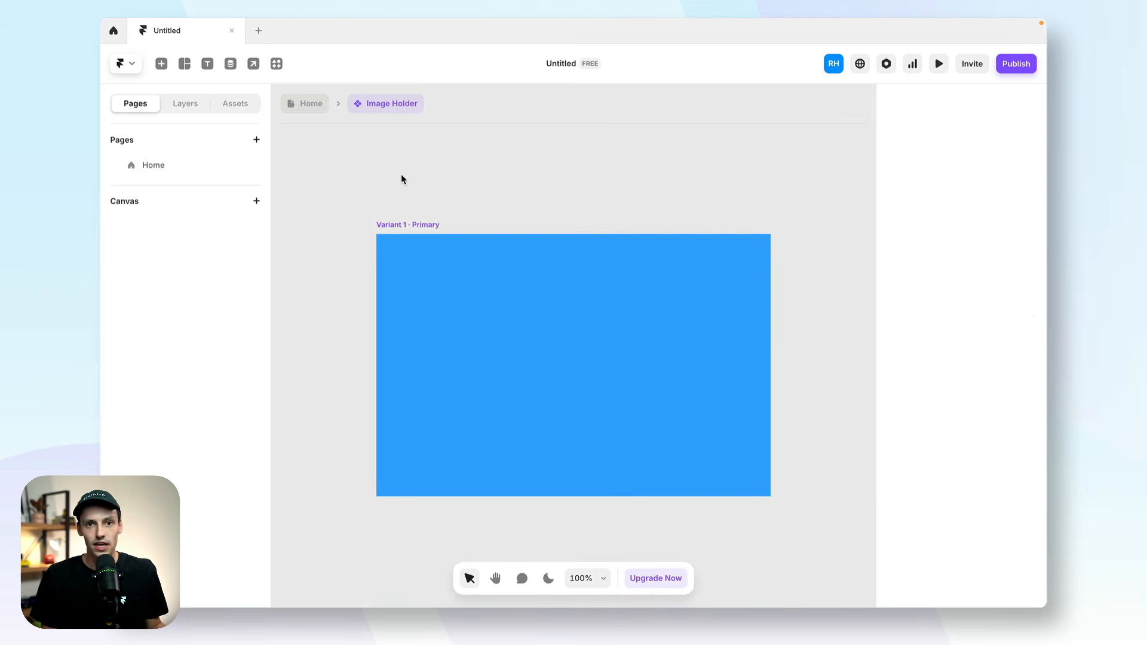
Round the corners of the component's primary variant with a radius of 60.
left_click(471, 283)
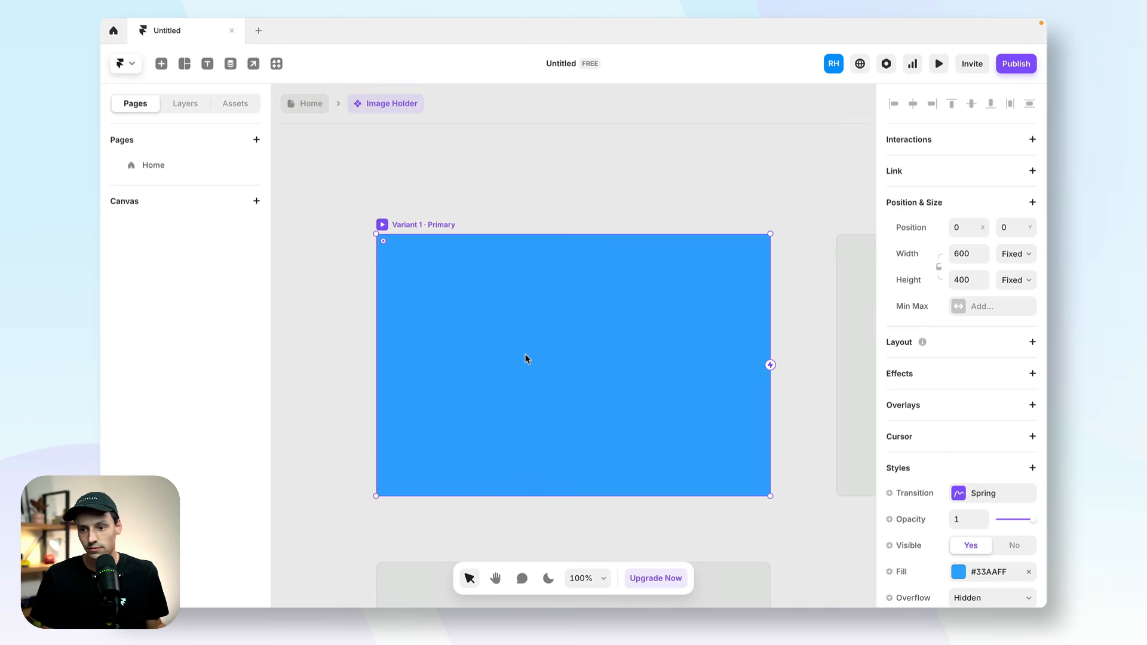
scroll(980, 478, "down", 3)
left_click(966, 444)
type("80")
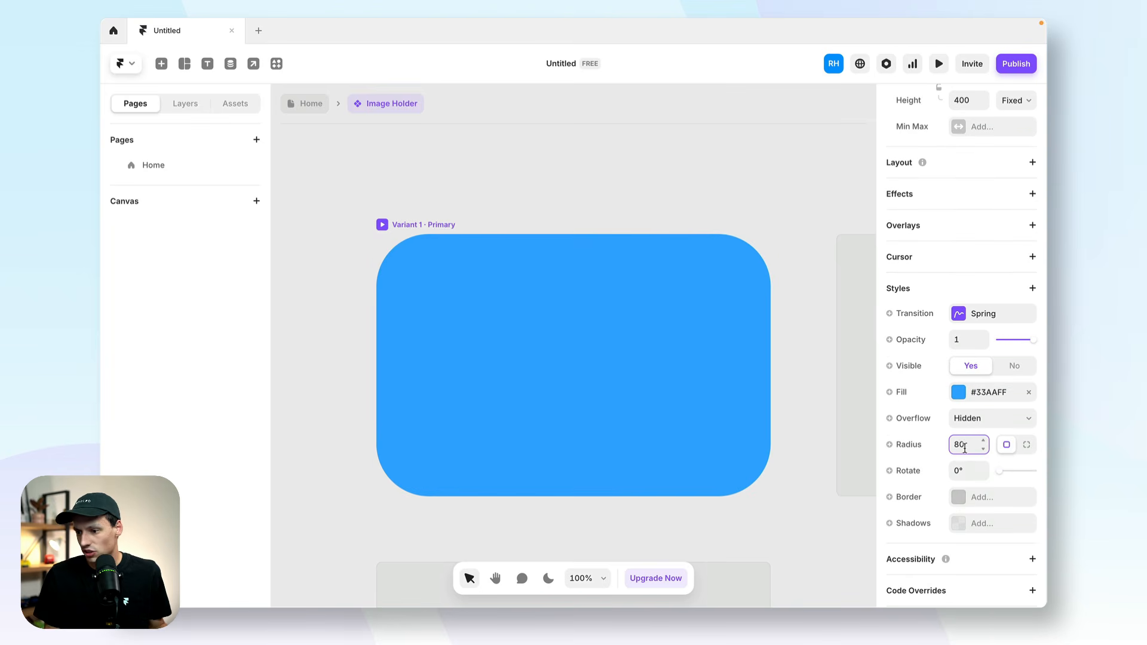
key("BackSpace")
key("BackSpace")
type("60")
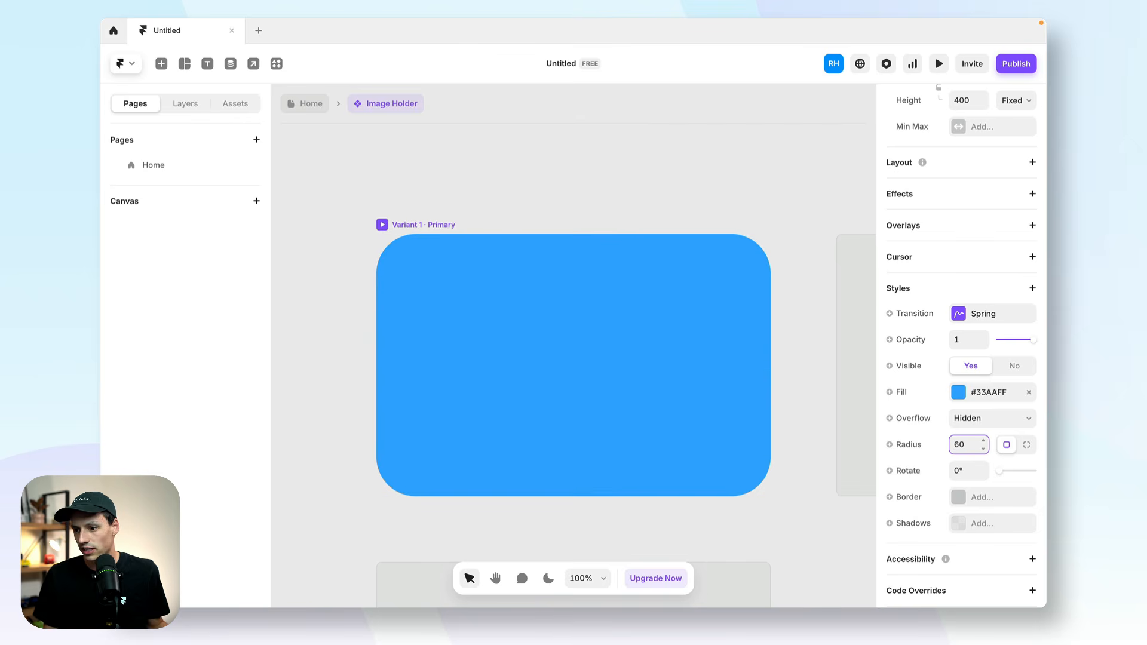
Replace the variant's solid fill with the Unsplash image of a painted pink mountain by the sea.
left_click(959, 392)
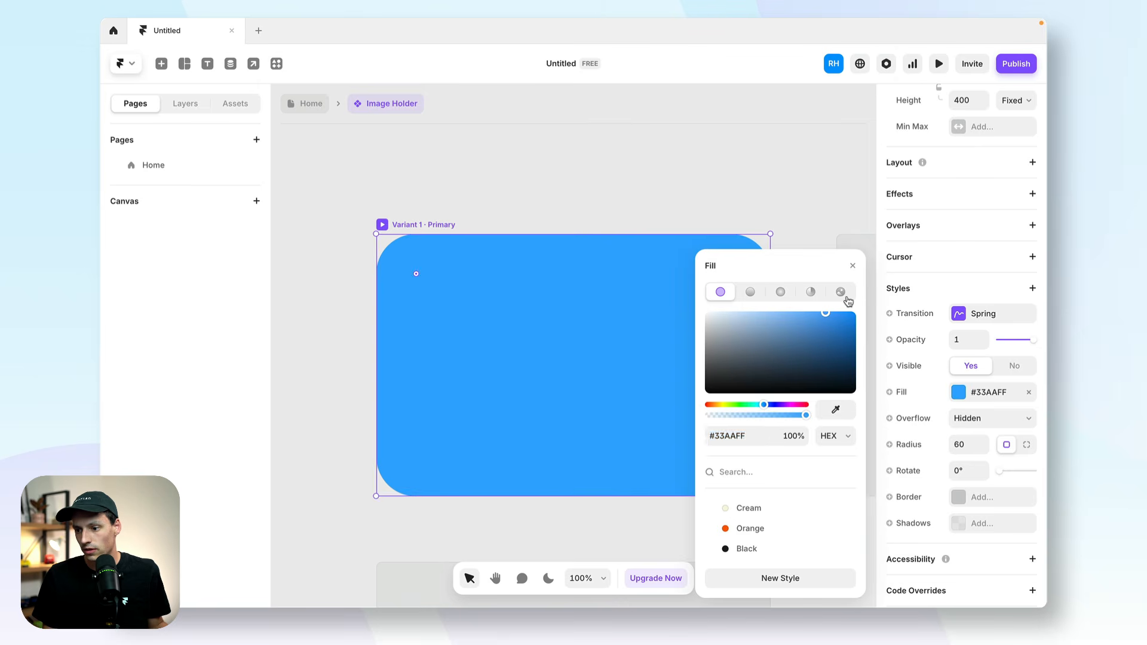
left_click(845, 296)
left_click(832, 578)
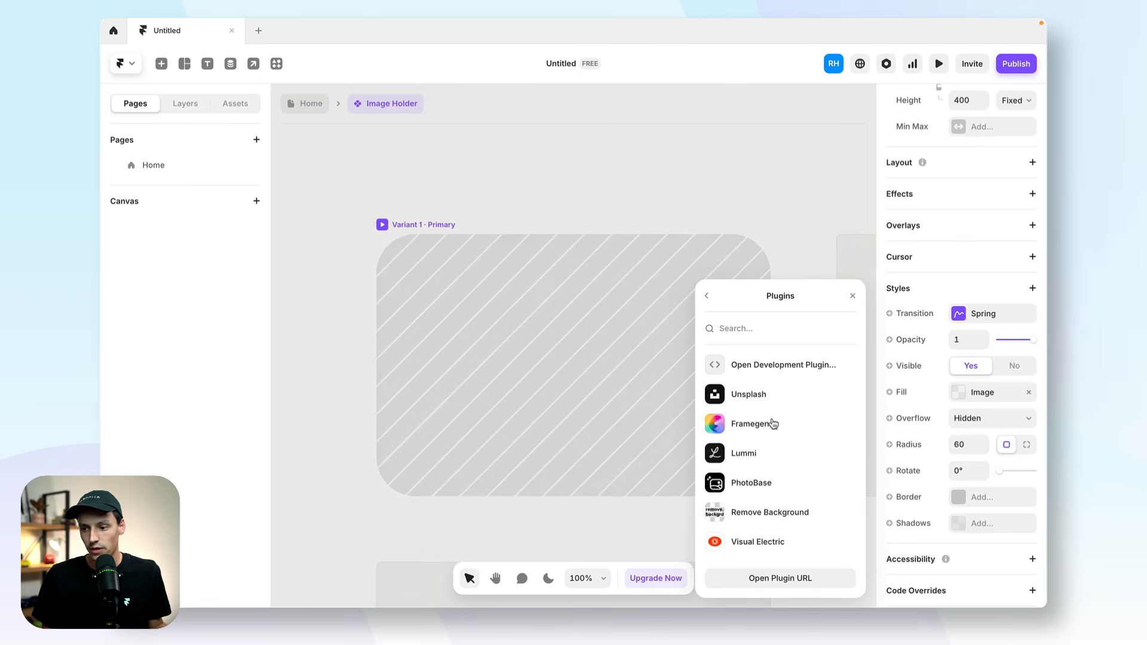
left_click(766, 399)
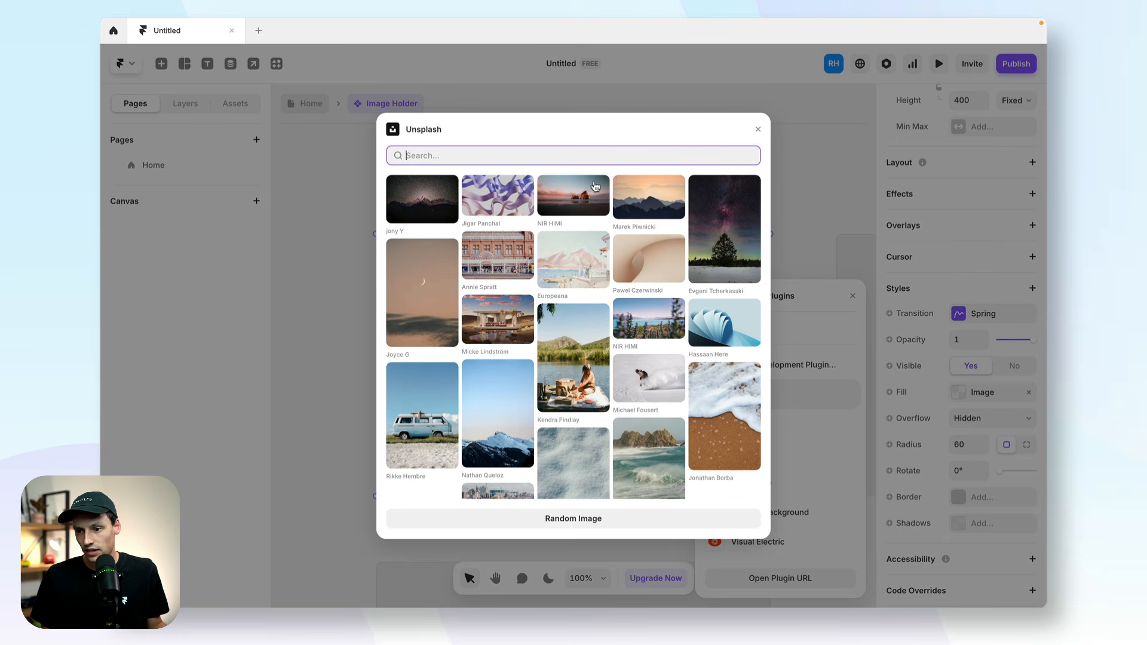
left_click(600, 259)
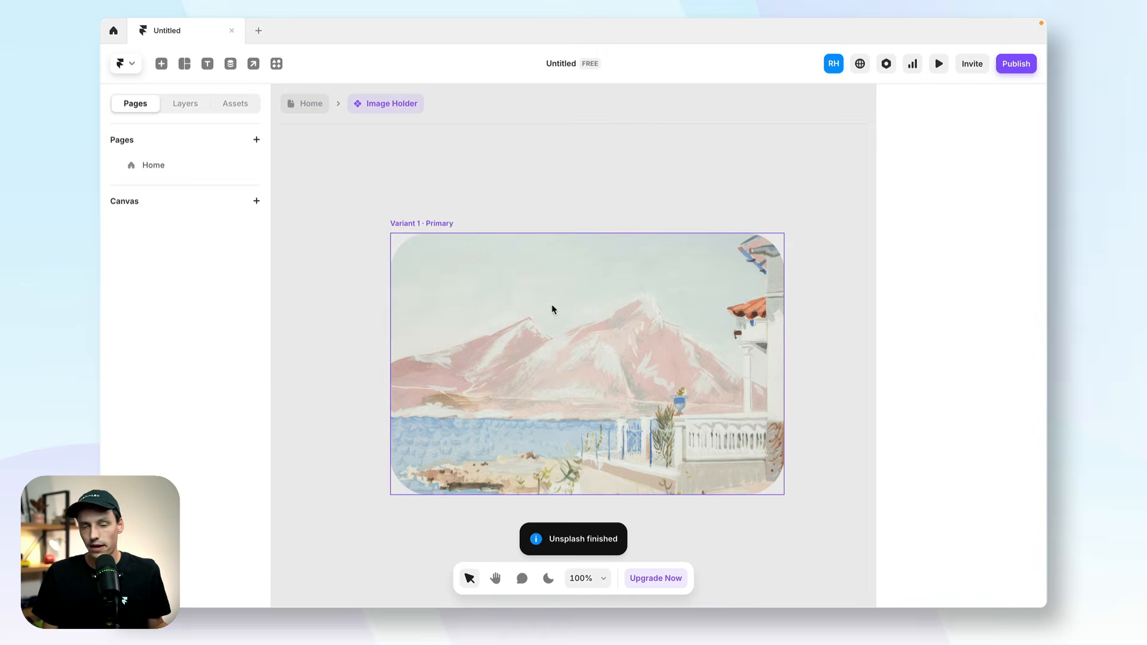
Rename the Image Holder component's primary variant as Default.
left_click(571, 300)
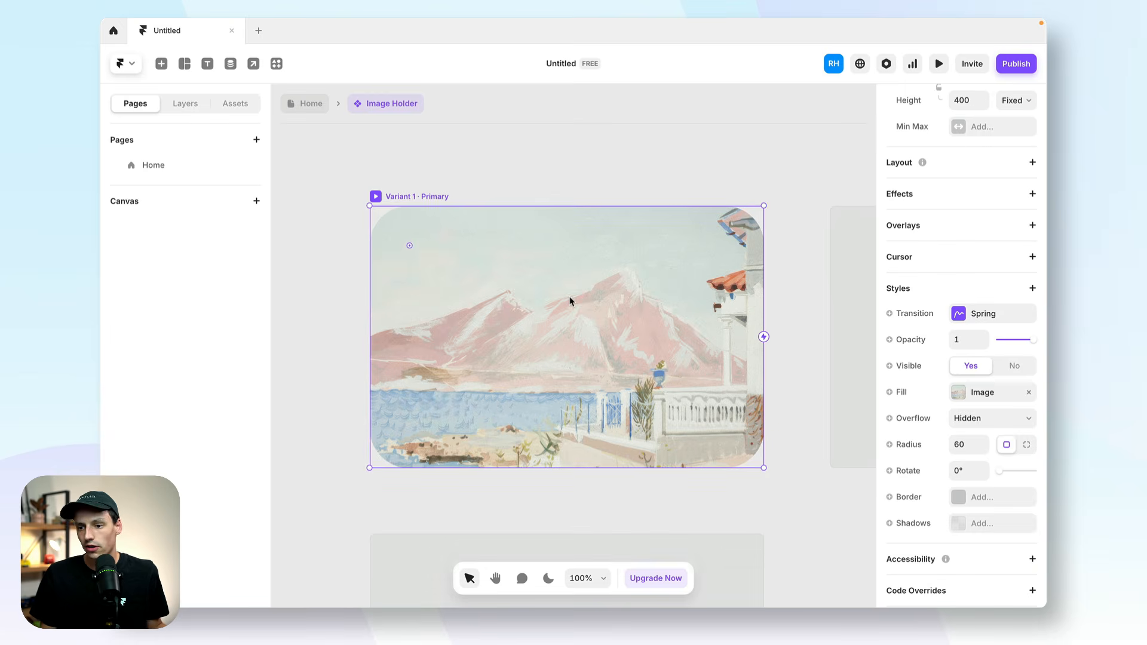
left_click(188, 107)
double_click(166, 148)
type("Default")
key("Return")
Add a hover variant to the Default variant.
scroll(434, 438, "down", 3)
left_click(480, 410)
left_click(495, 416)
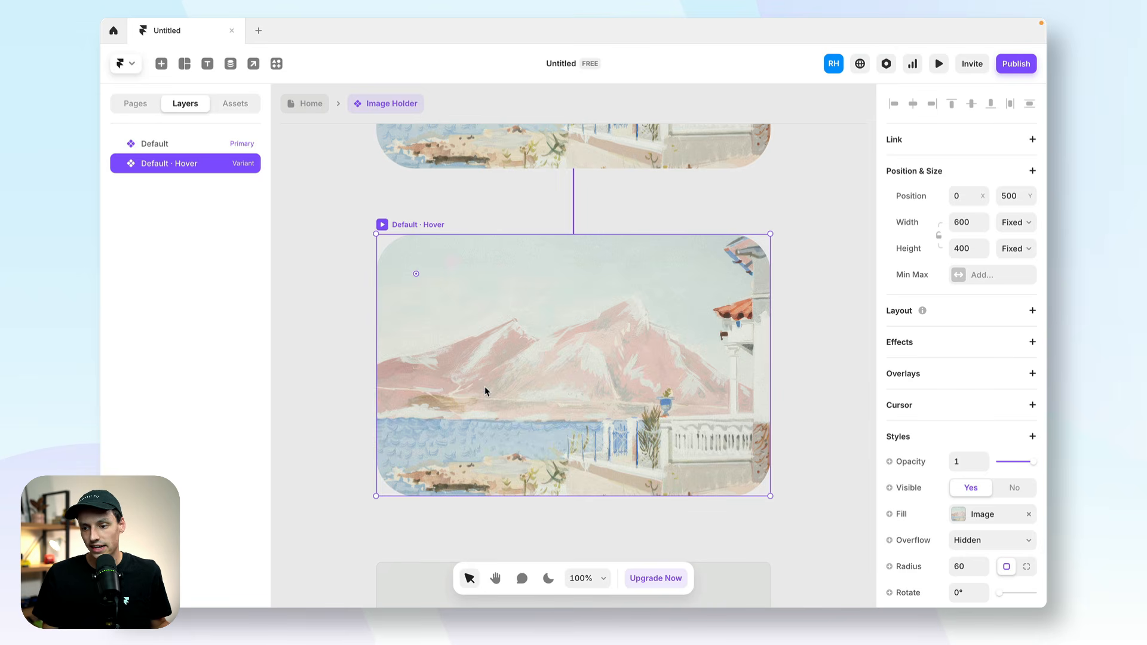
Add the text "A mountain in Greece" near the lower edge of the Default · Hover variant.
key("t")
left_click(445, 448)
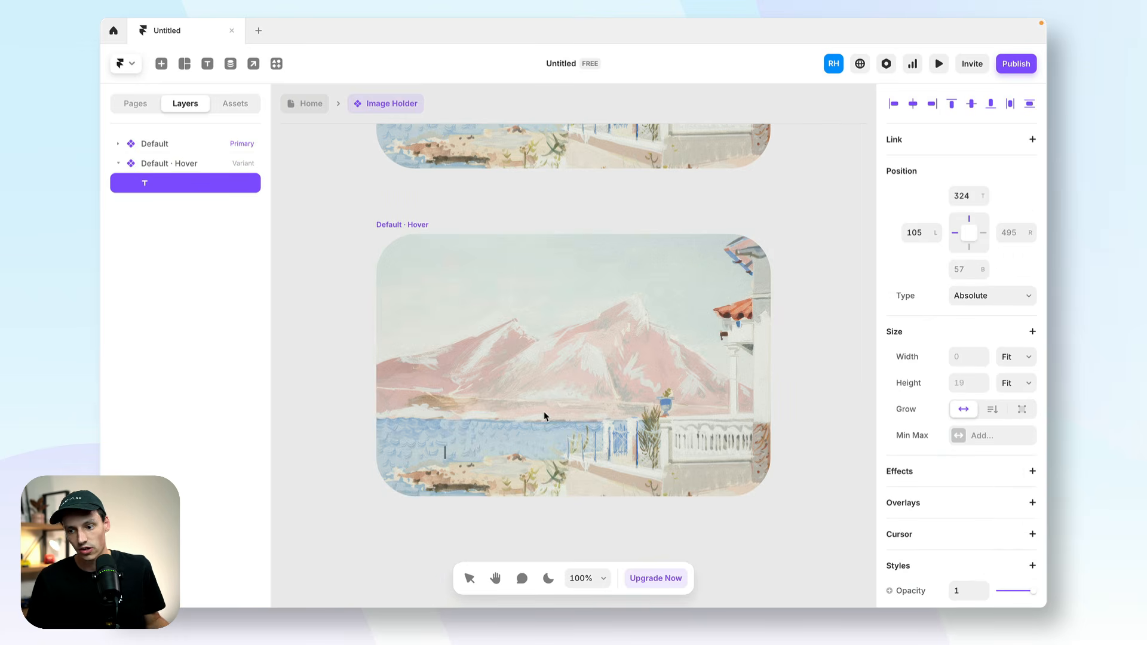
type("A mountai")
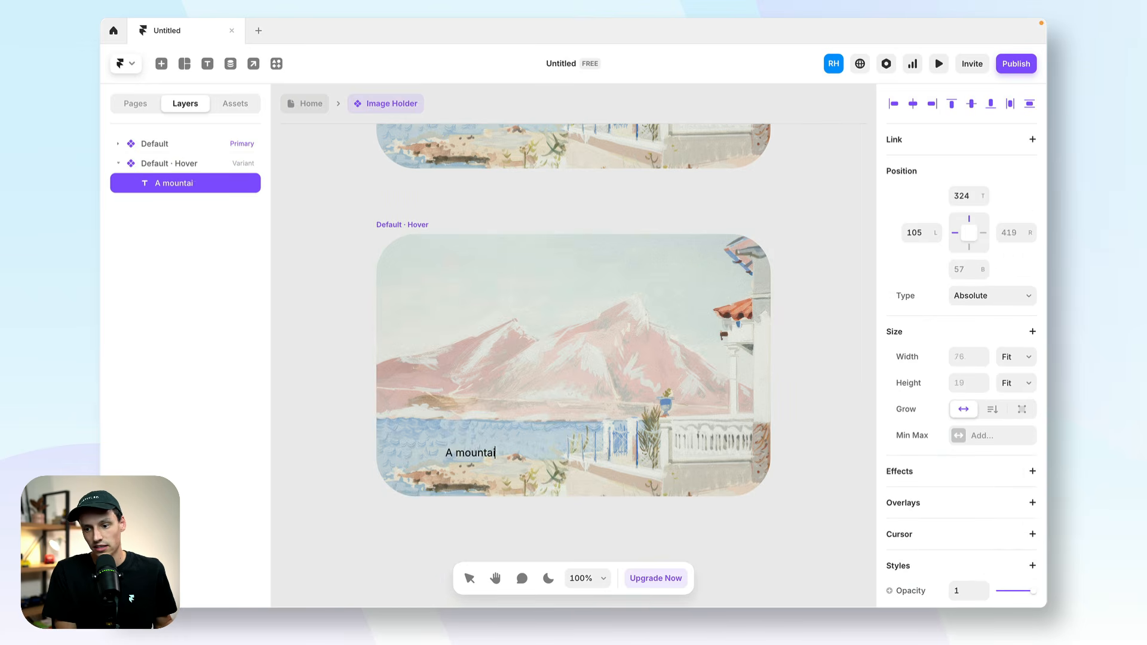
type("n in Greece")
key("Escape")
left_click_drag(542, 456, 592, 469)
Style the caption text with Medium weight, white color #FFFFFF and size 18.
scroll(1011, 444, "down", 8)
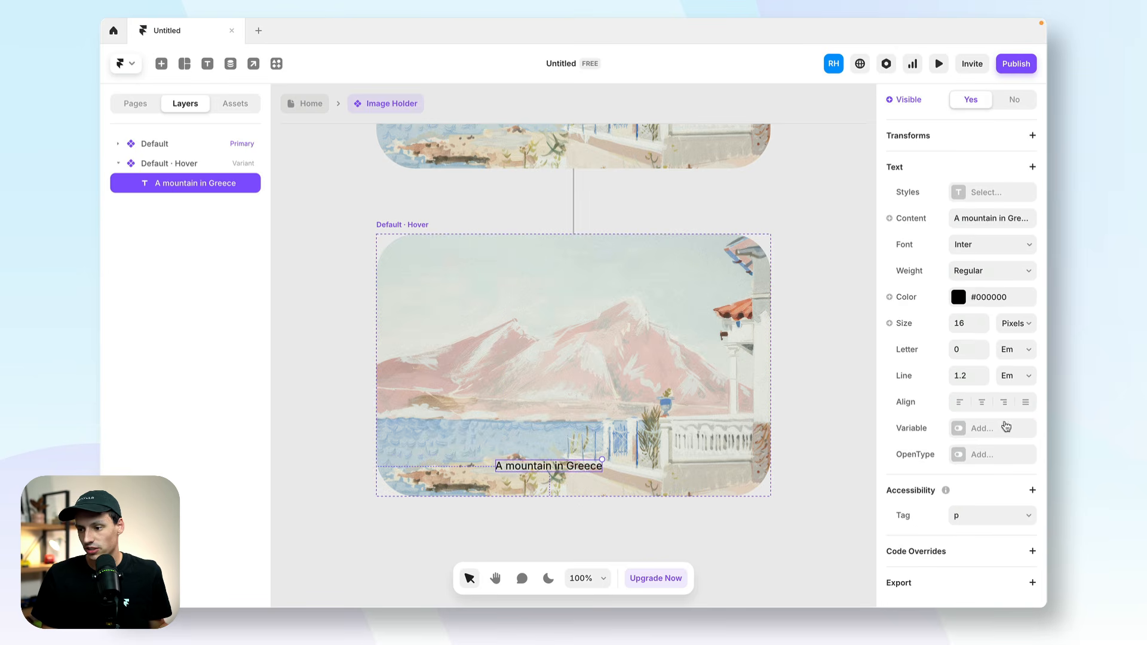
left_click(980, 272)
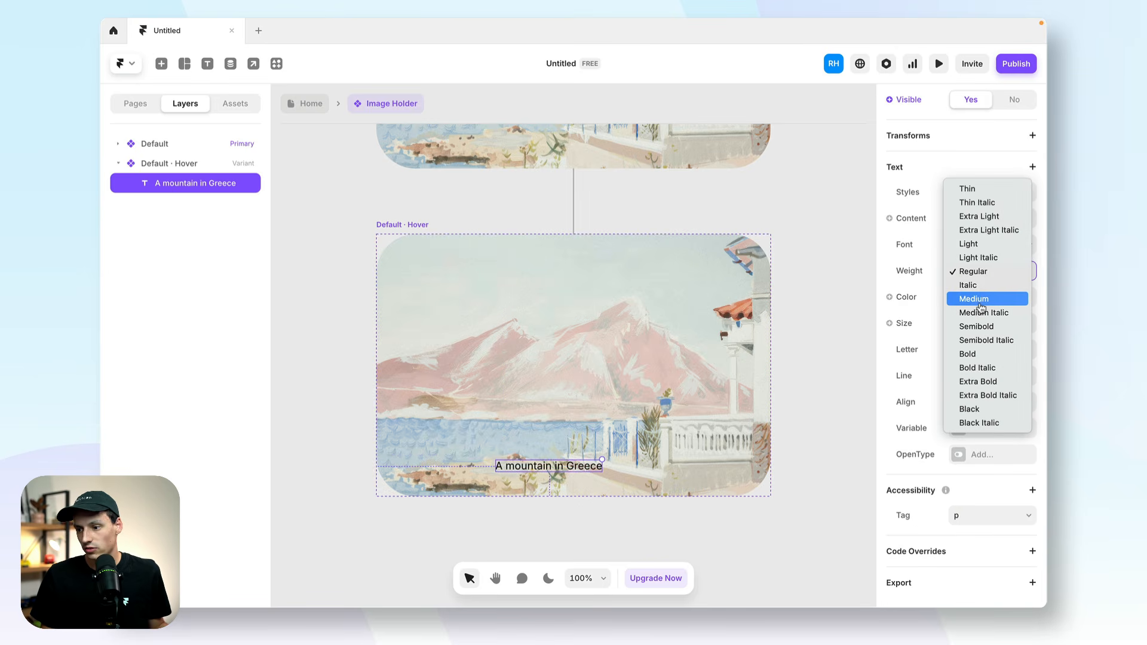
left_click(980, 303)
left_click(960, 303)
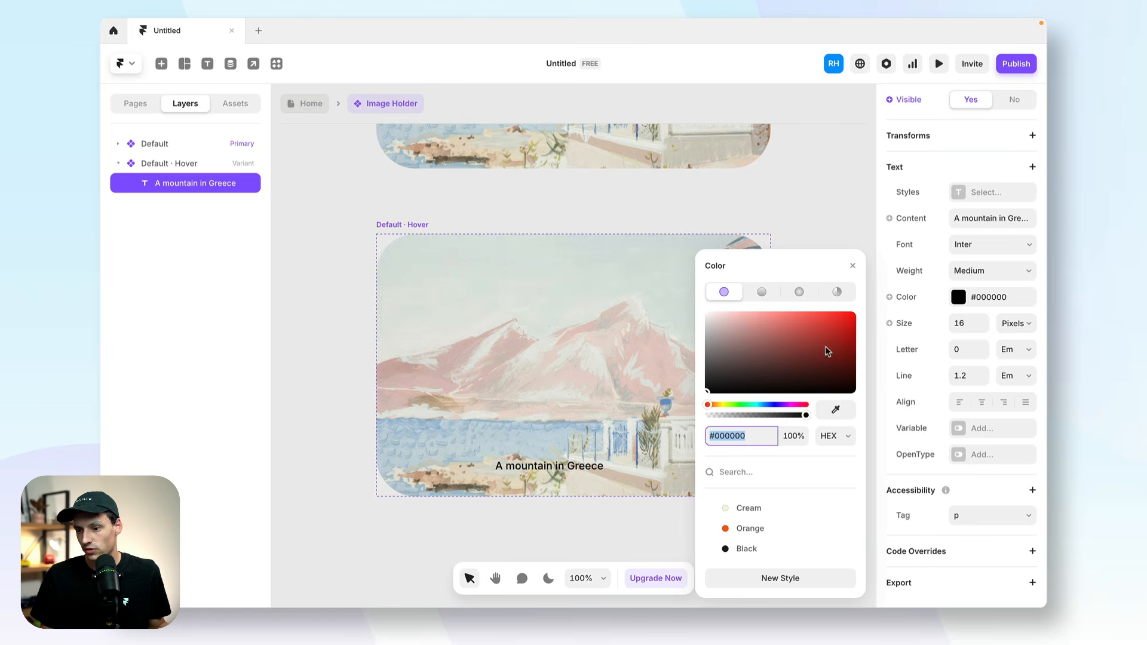
left_click_drag(828, 349, 581, 211)
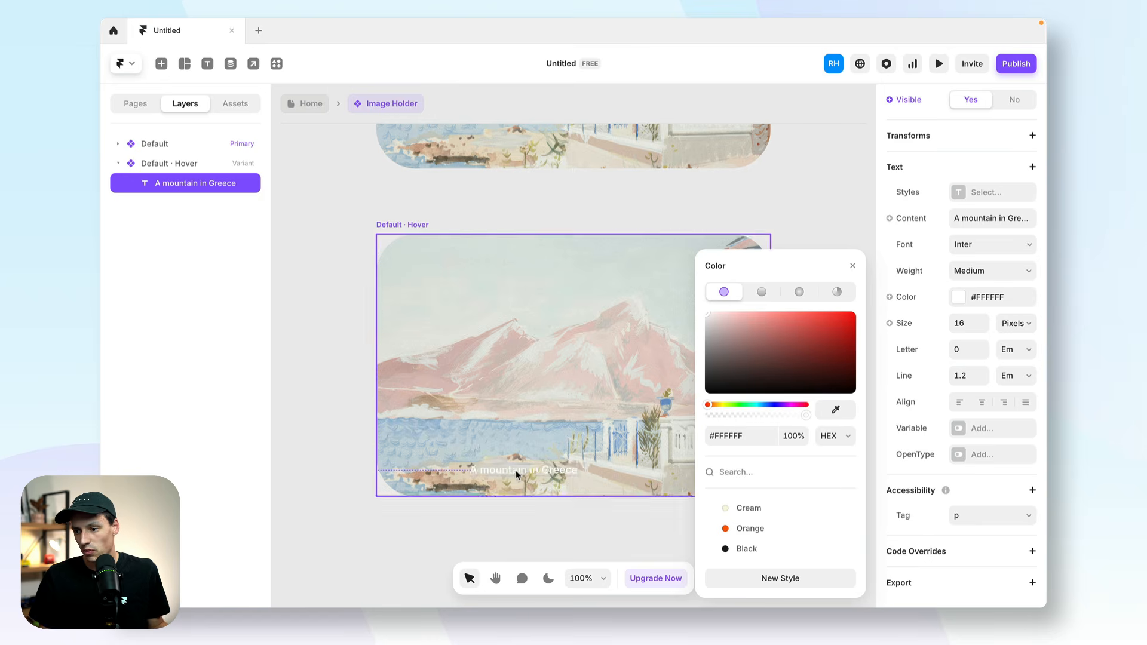
left_click(982, 320)
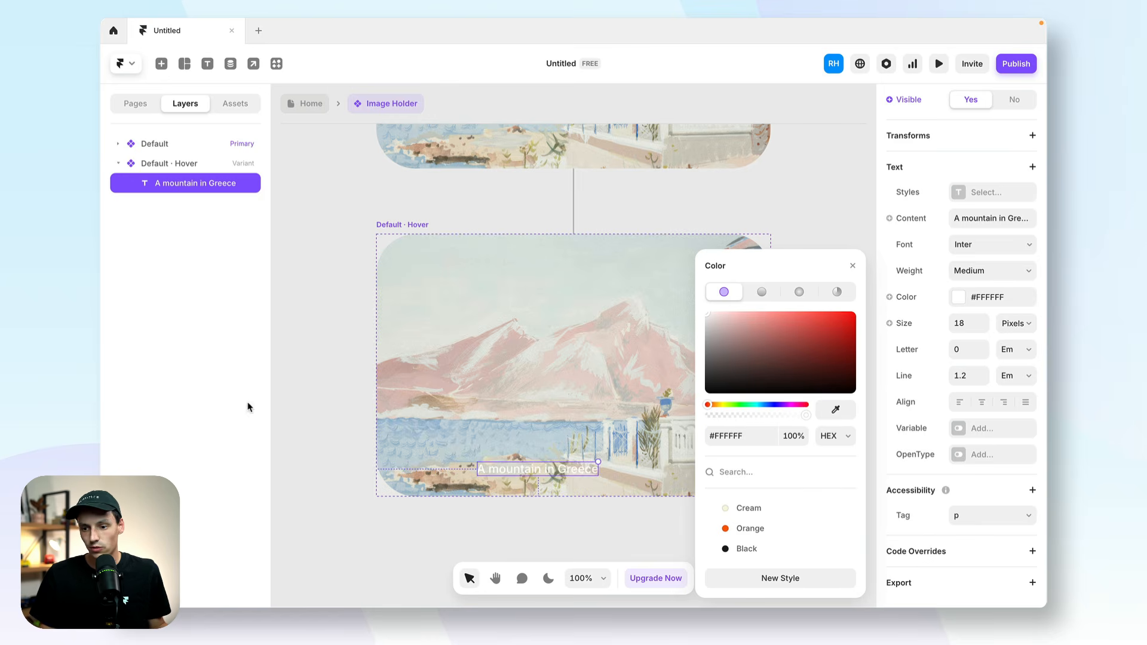
left_click(330, 412)
Draw a frame over the Default · Hover variant and set its width and height to 100%.
key("f")
left_click_drag(407, 328, 705, 482)
left_click(961, 353)
type("100%")
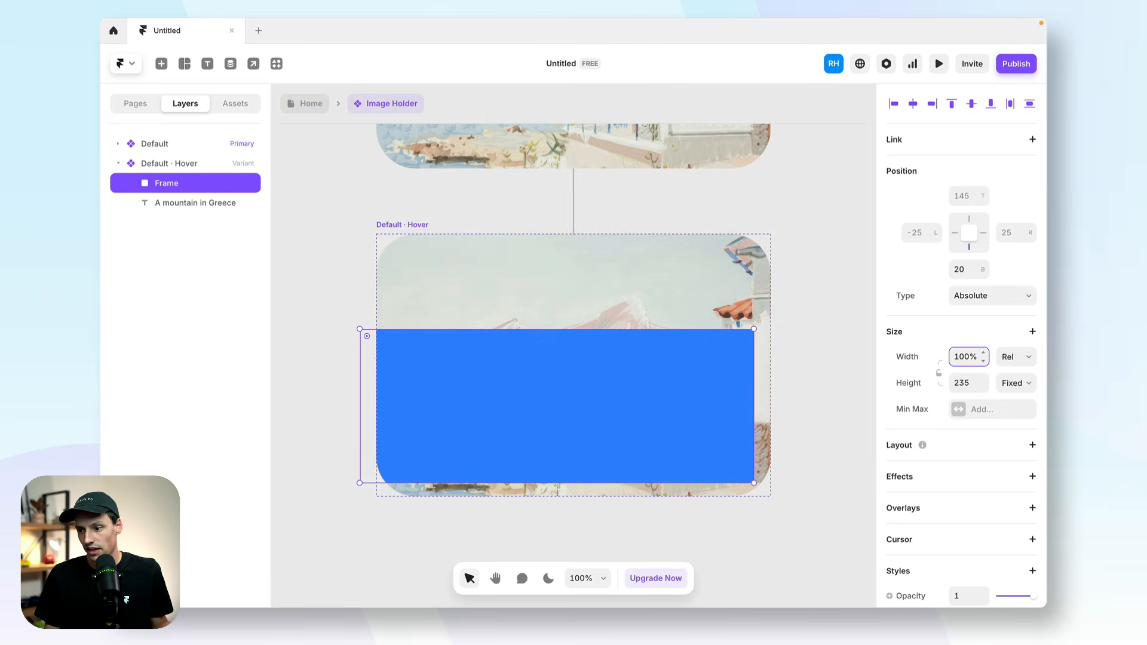
left_click(969, 380)
type("100%")
key("Return")
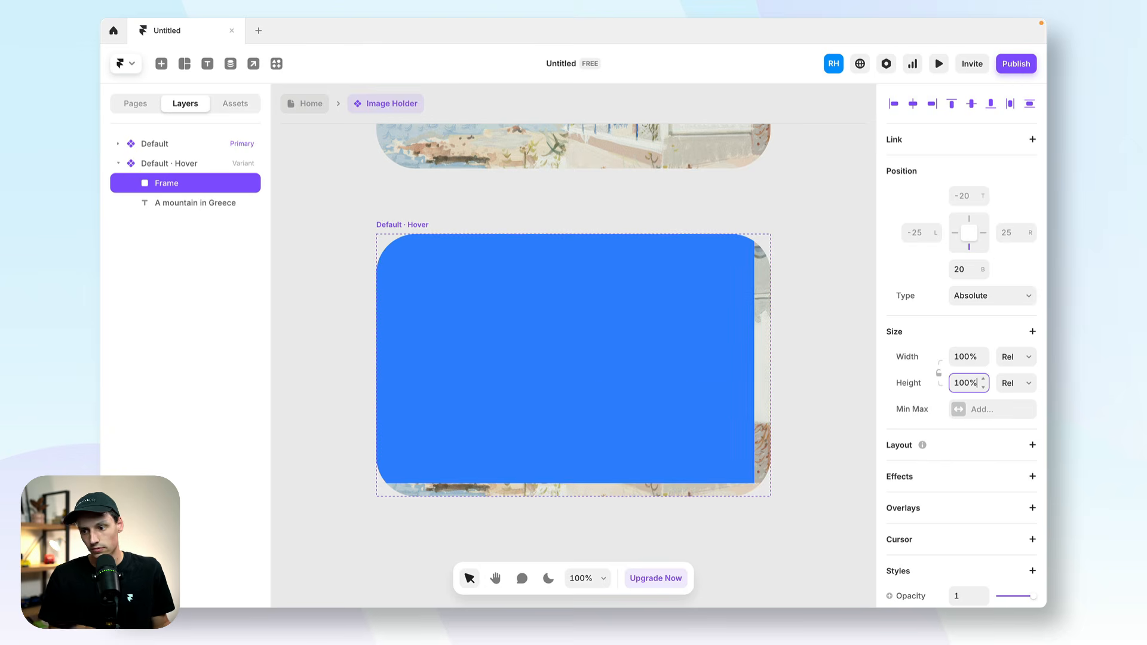
Center the new frame horizontally and vertically in the hover variant, and nest the caption text inside it.
left_click(154, 162)
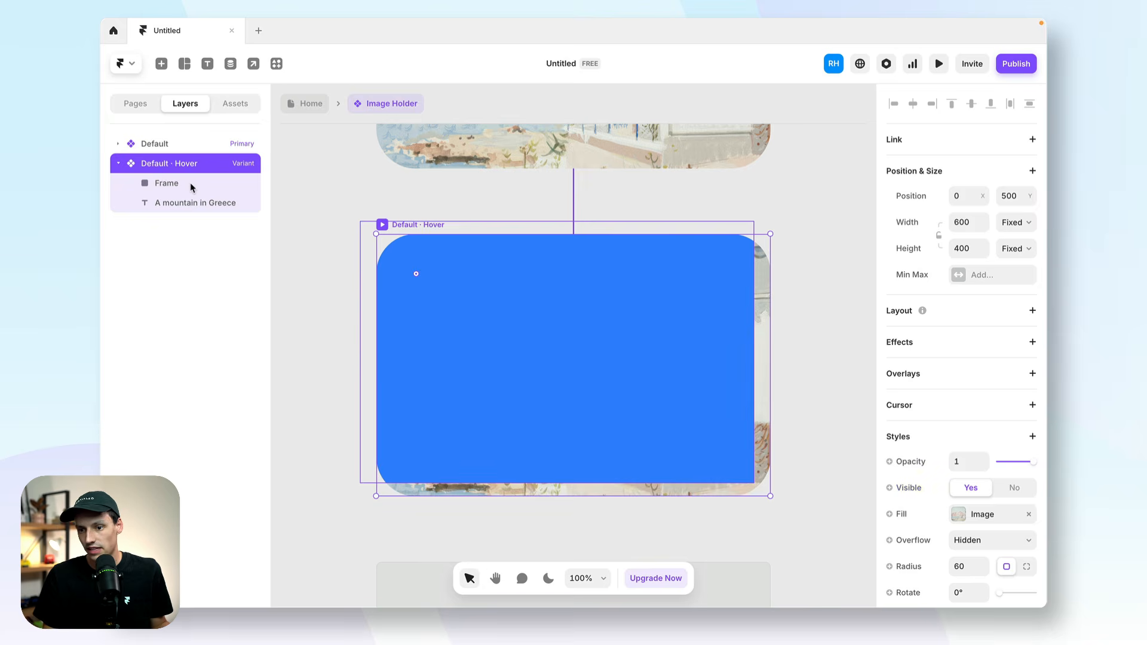
left_click(192, 184)
left_click(913, 104)
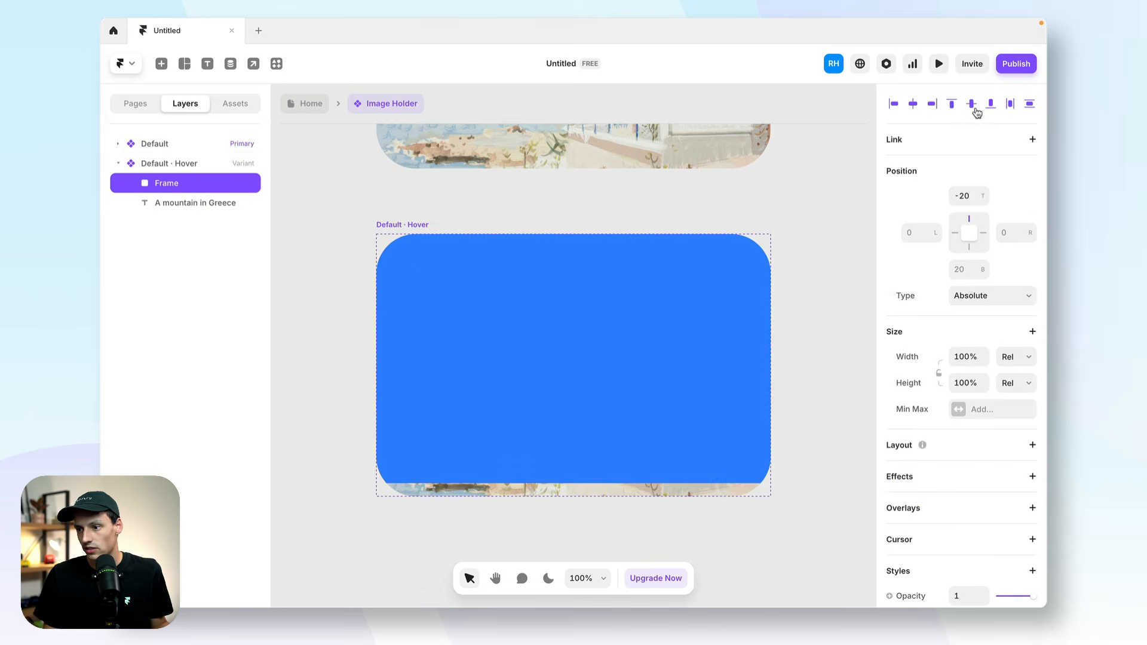
left_click(972, 104)
left_click(172, 202)
left_click_drag(171, 202, 191, 187)
Apply a stack layout to the frame holding the caption and distribute its content to End.
left_click(192, 185)
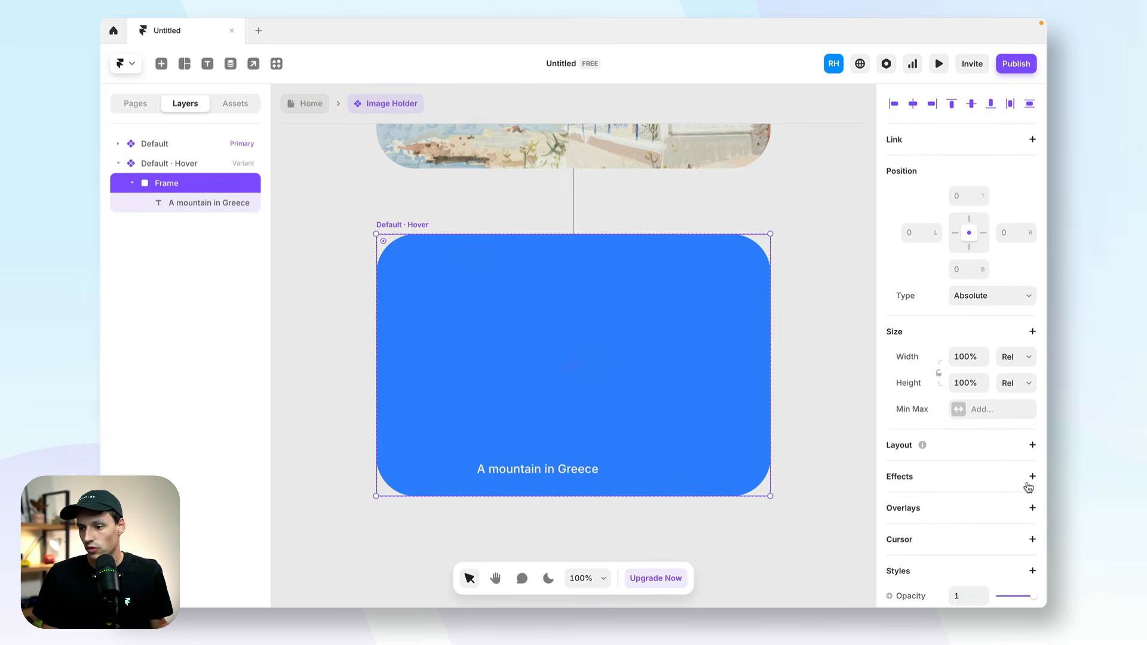
left_click(1033, 445)
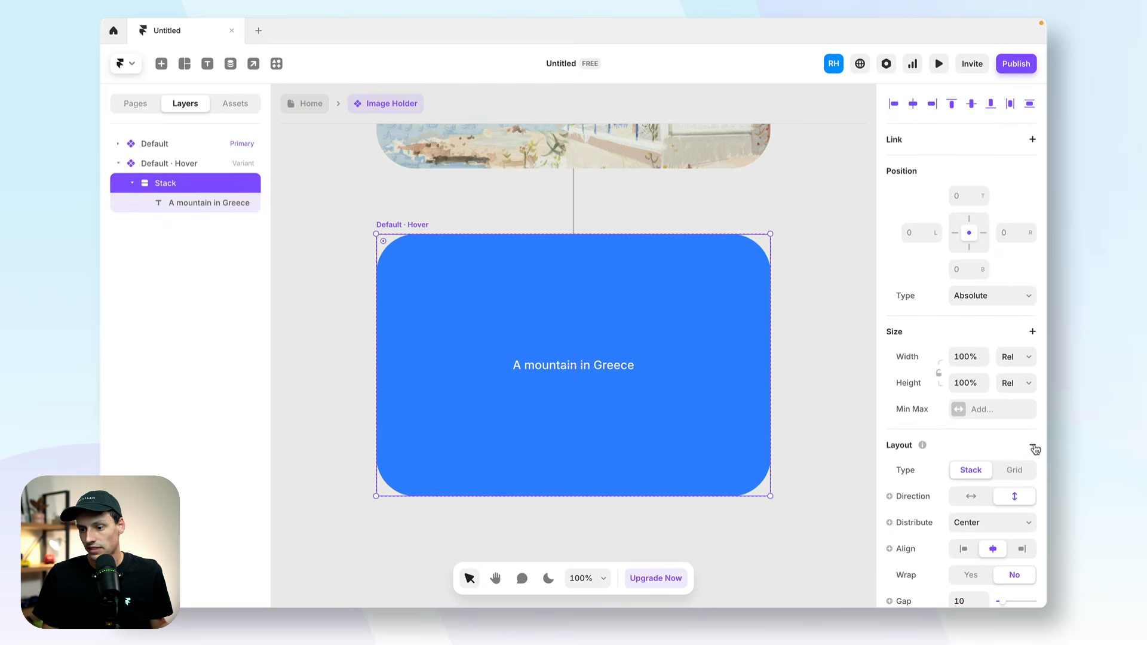
left_click(993, 523)
left_click(993, 536)
Give the stack individual side padding with 25 at the bottom.
scroll(1033, 519, "down", 1)
scroll(1033, 519, "down", 1)
left_click(1026, 534)
left_click(1002, 561)
type("5")
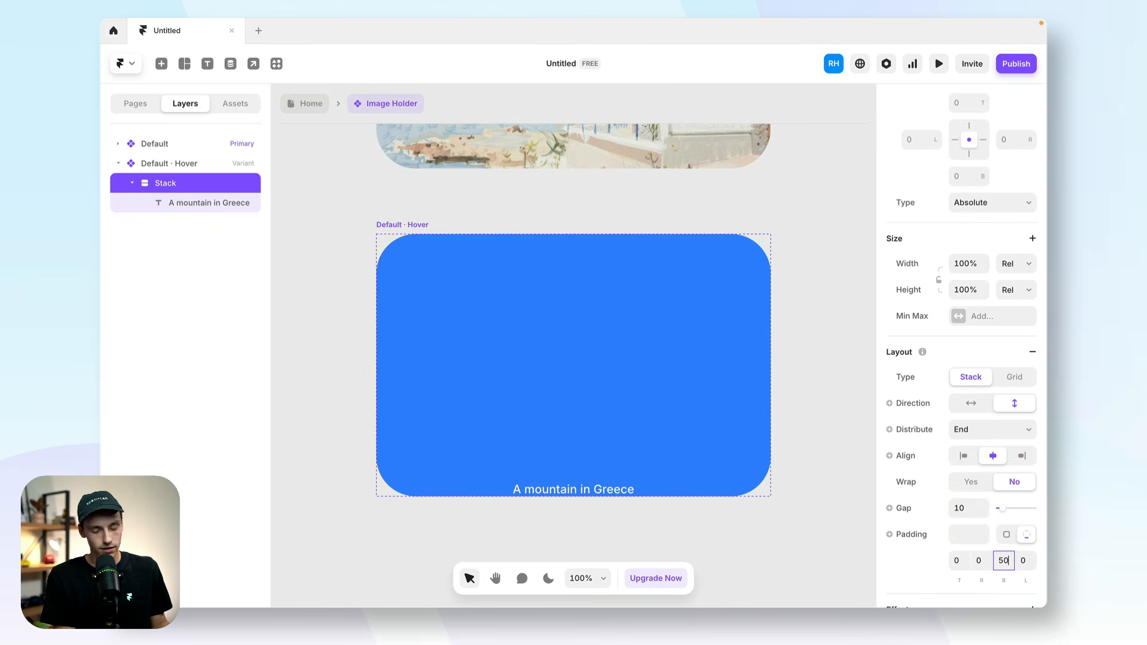
type("0")
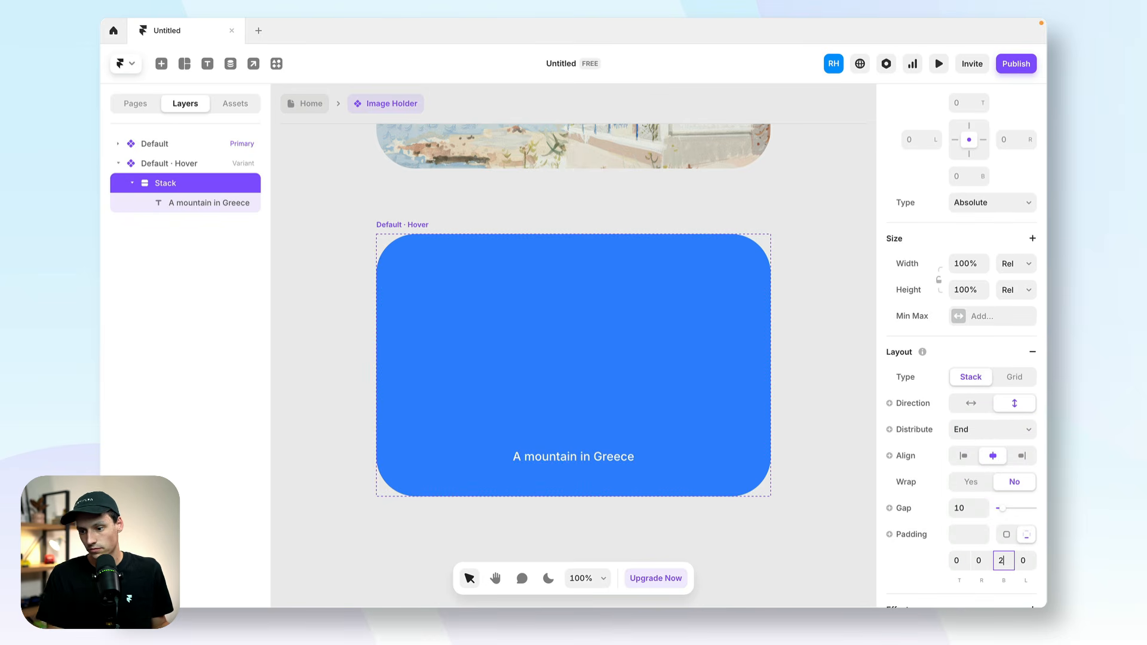
type("5")
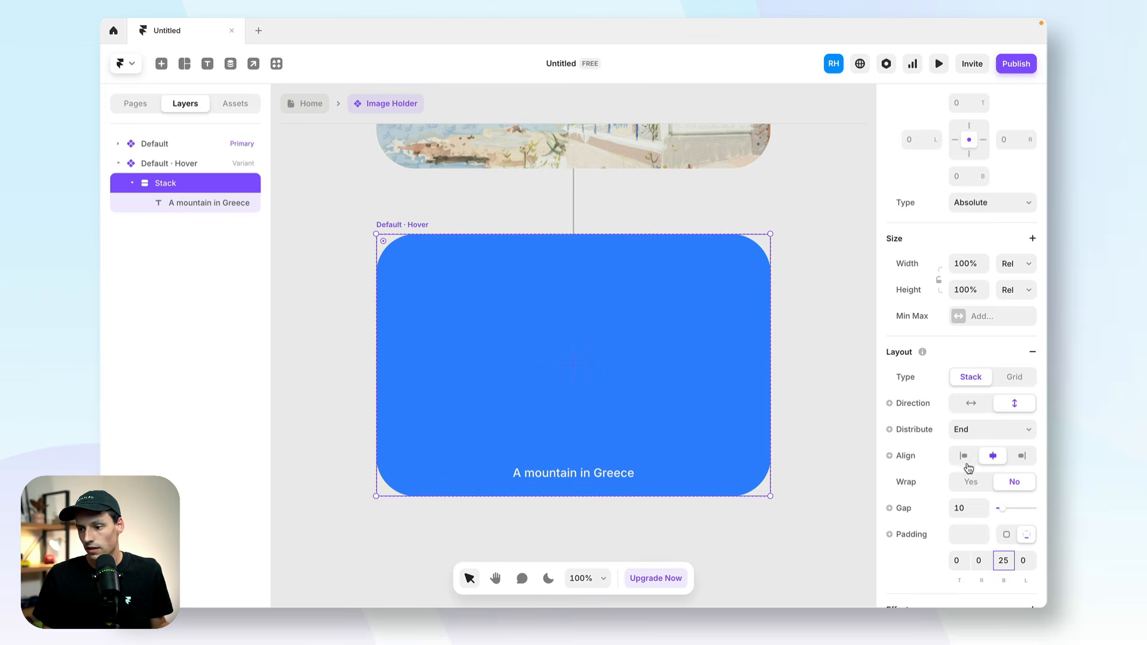
Change the hover stack's fill to a linear gradient and set its end stop to black.
scroll(971, 469, "down", 4)
left_click(956, 555)
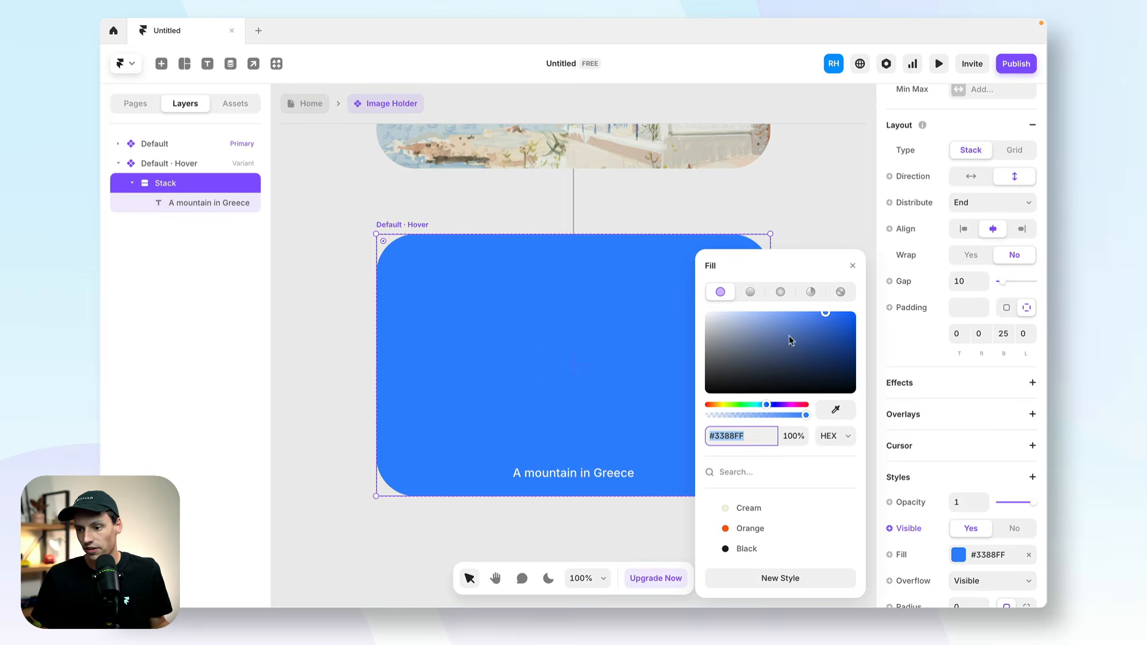
left_click(748, 297)
left_click(766, 369)
left_click_drag(766, 369, 874, 302)
left_click(854, 300)
left_click_drag(804, 349, 644, 399)
Fade the stack's gradient from transparent around the image's middle to translucent black at the bottom edge.
left_click(709, 300)
left_click_drag(759, 421, 705, 418)
left_click_drag(574, 234, 574, 397)
left_click(853, 300)
left_click_drag(734, 418, 736, 417)
left_click(373, 291)
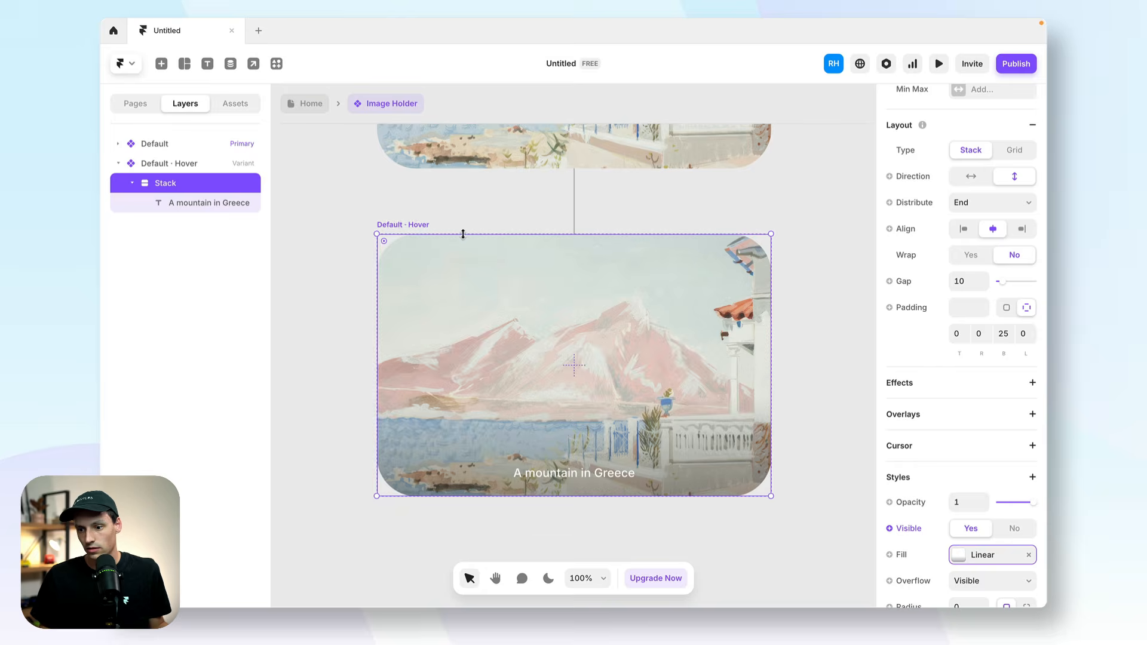
Expand the Default variant's layers and preview the component's hover transition.
scroll(373, 291, "up", 4)
left_click(118, 146)
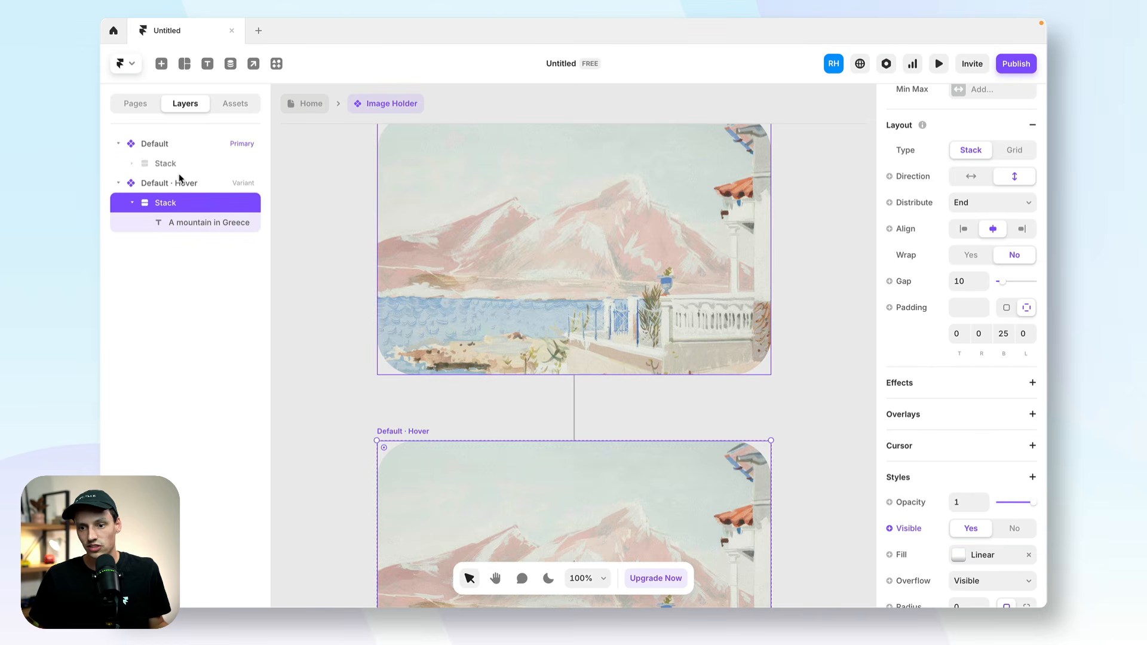
left_click(227, 162)
scroll(430, 260, "up", 1)
scroll(430, 263, "up", 2)
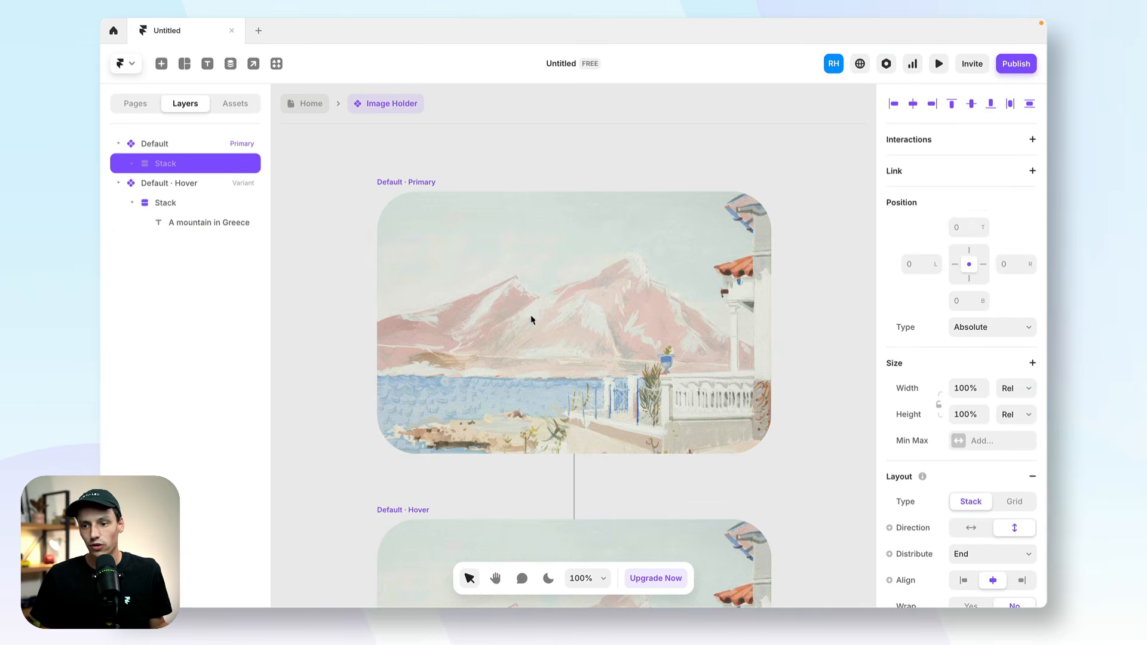
right_click(187, 170)
mouse_move(250, 359)
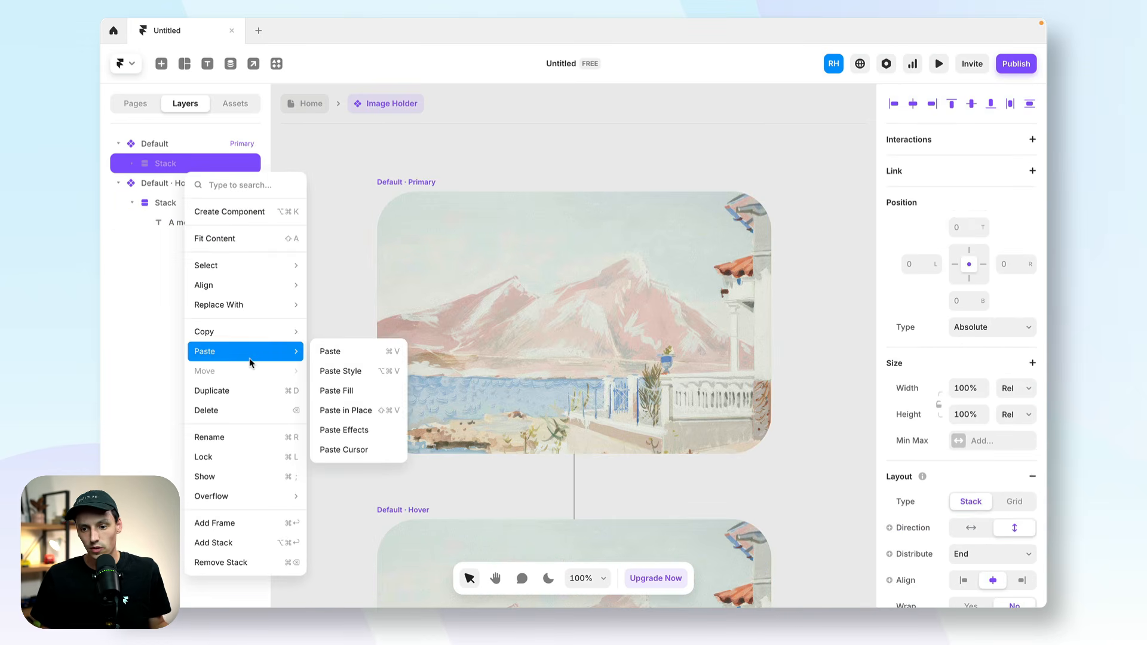
left_click(417, 182)
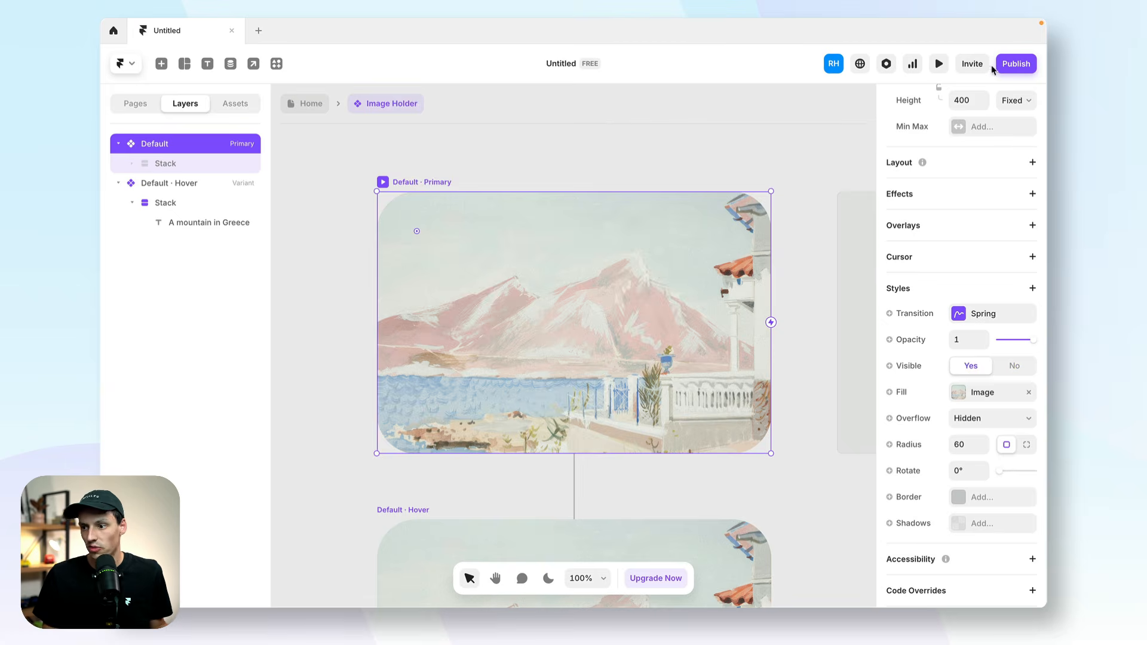
left_click(940, 64)
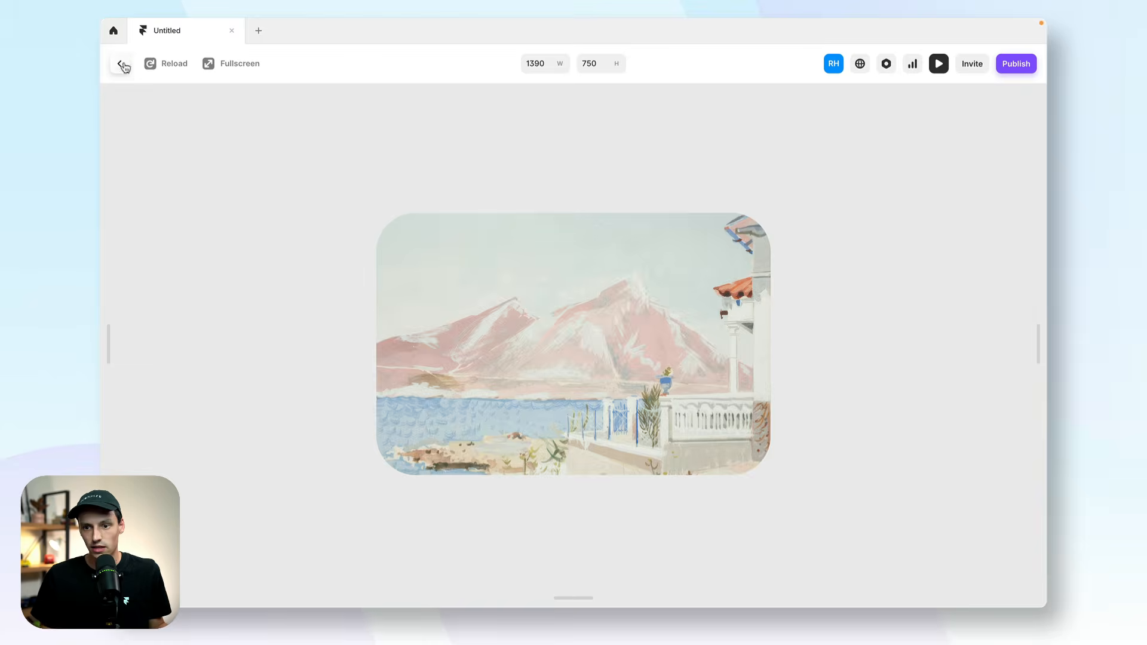
left_click(122, 64)
Show the hidden stack in the Default variant and the hidden caption text inside it.
left_click(192, 168)
right_click(211, 172)
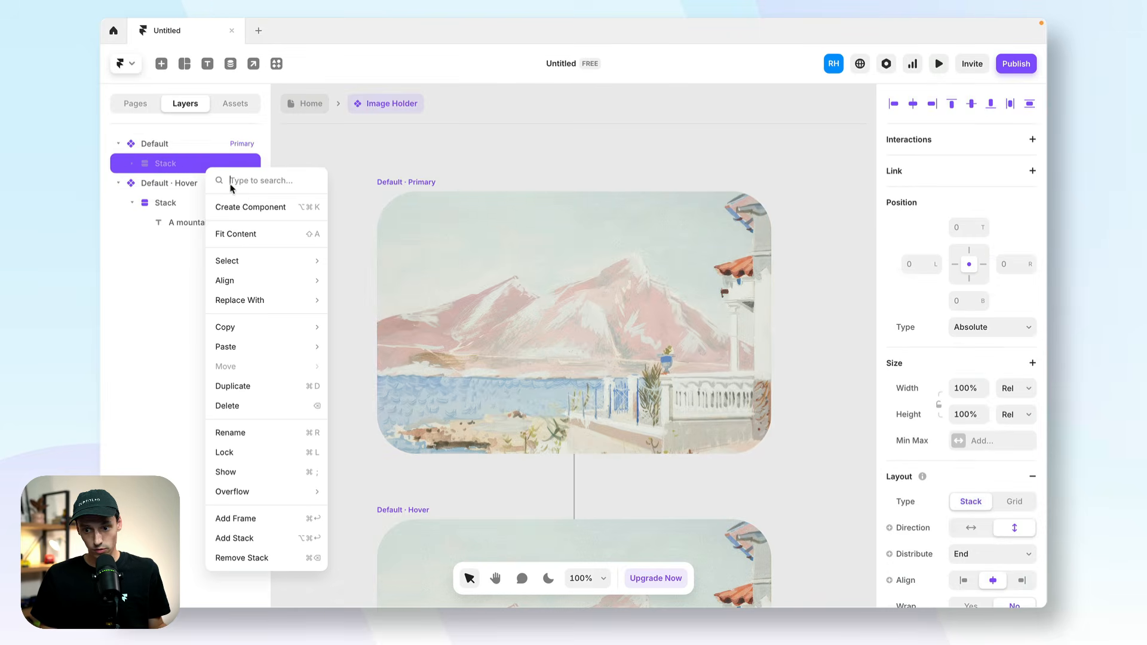
left_click(251, 473)
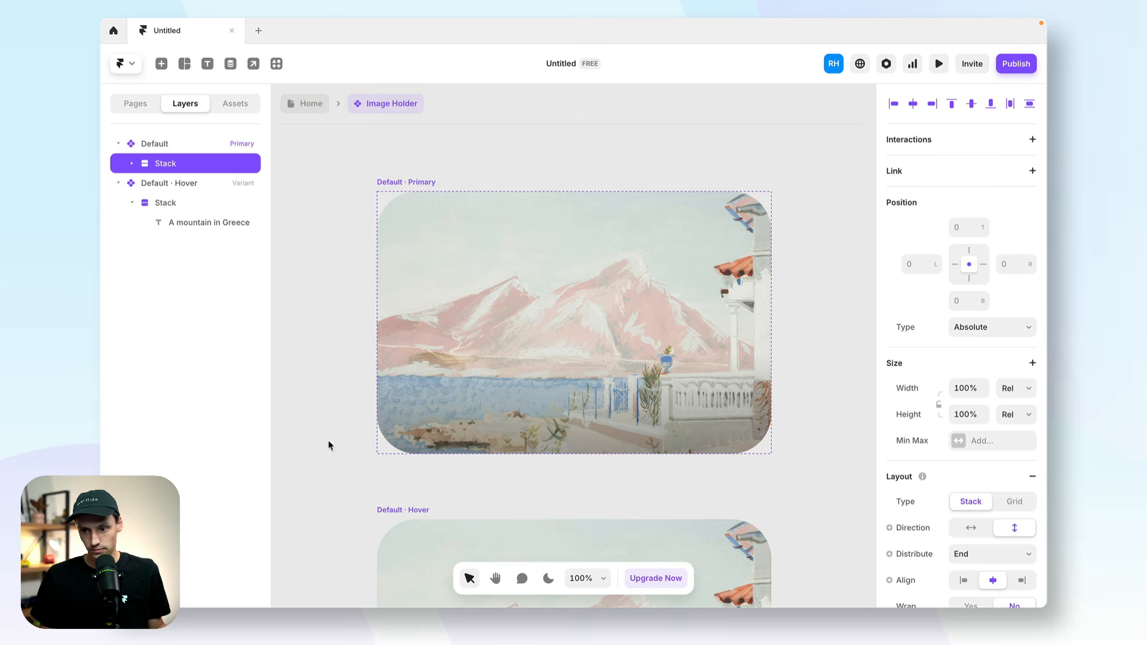
left_click(131, 163)
left_click(171, 183)
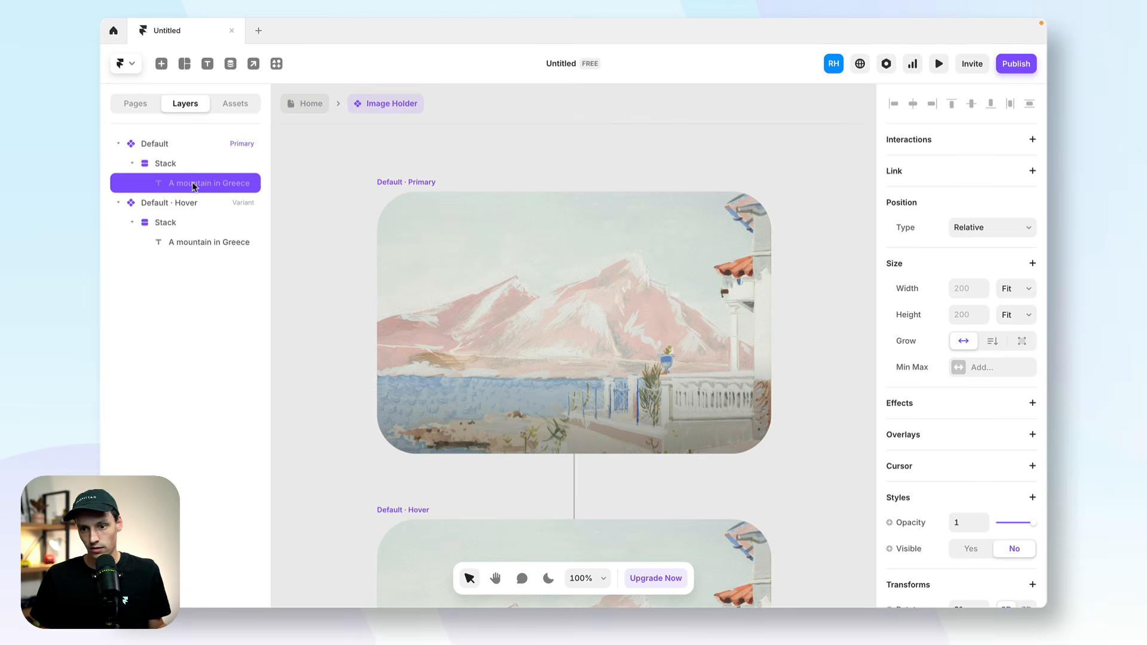
right_click(190, 179)
left_click(234, 507)
Set the opacity of the Default variant's stack to 0.
left_click(192, 167)
scroll(1012, 524, "down", 2)
scroll(1012, 525, "down", 6)
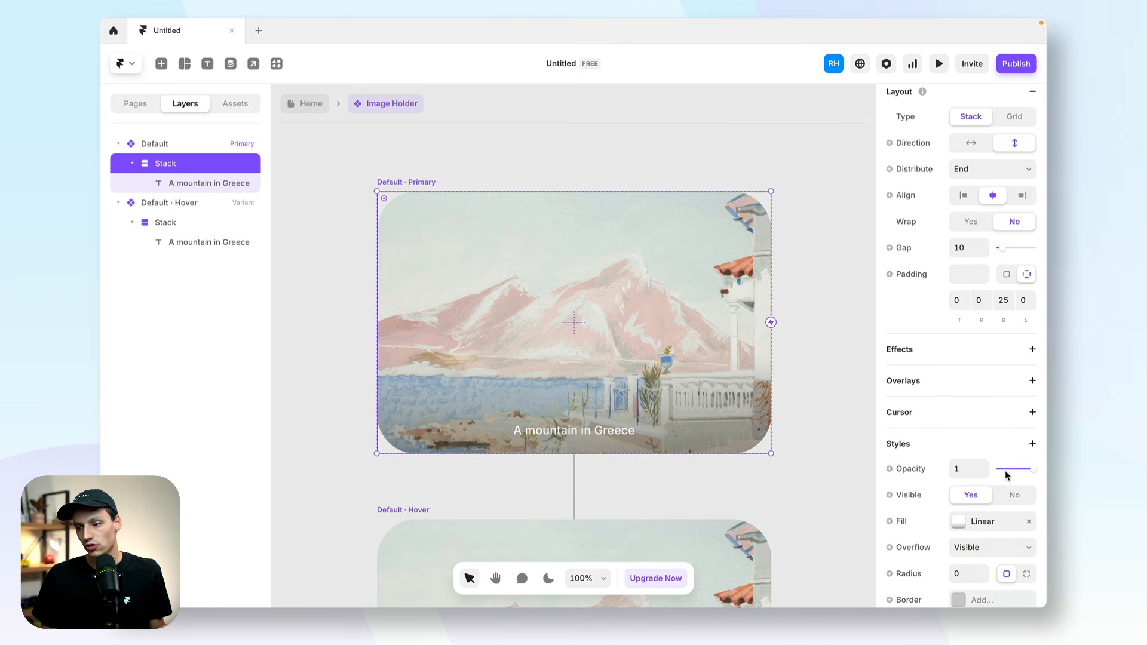
left_click_drag(1007, 471, 975, 474)
Set the opacity of the stack in the Default · Hover variant to 1.
scroll(374, 224, "down", 5)
scroll(374, 225, "left", 2)
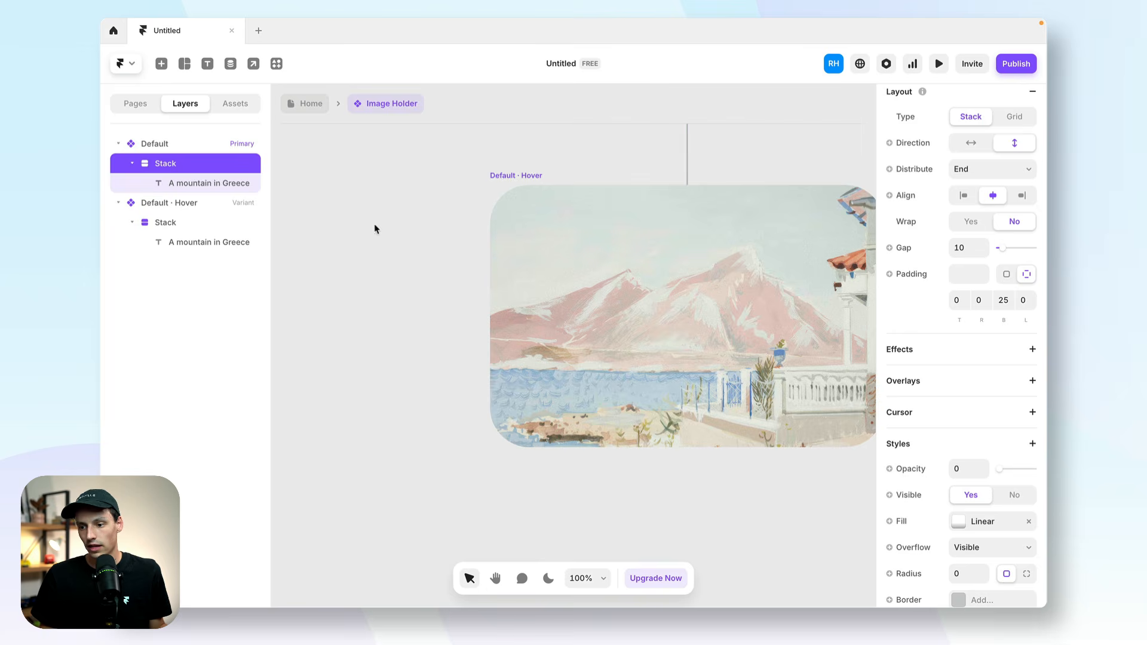
left_click(551, 188)
left_click(177, 228)
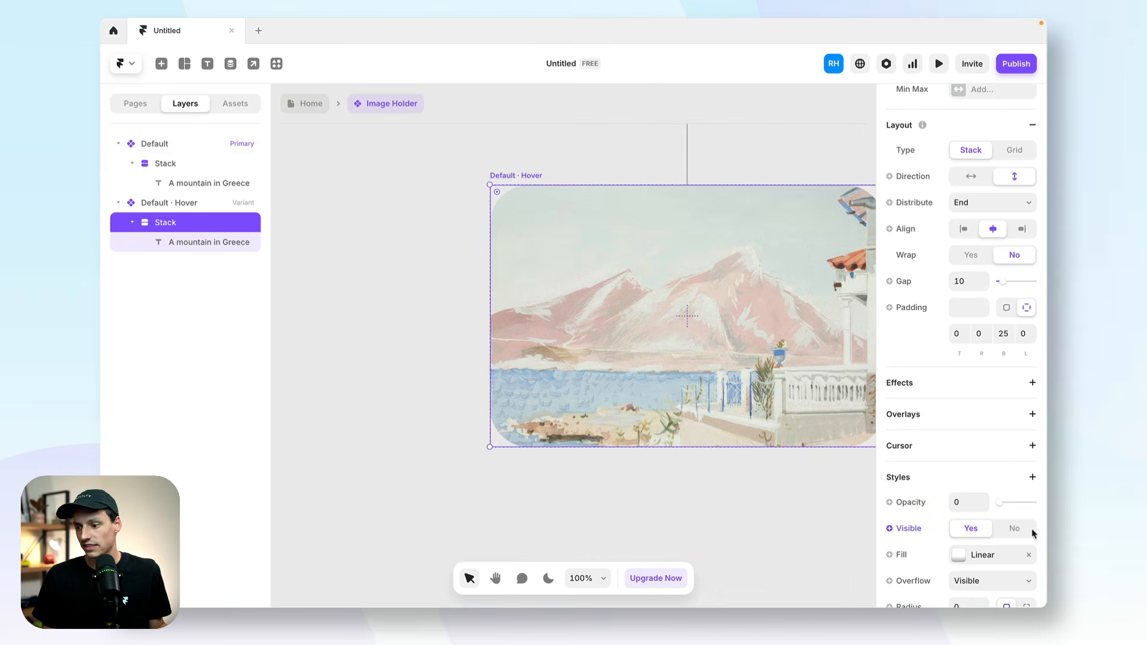
left_click_drag(1014, 503, 1045, 510)
scroll(521, 259, "up", 5)
scroll(521, 260, "right", 1)
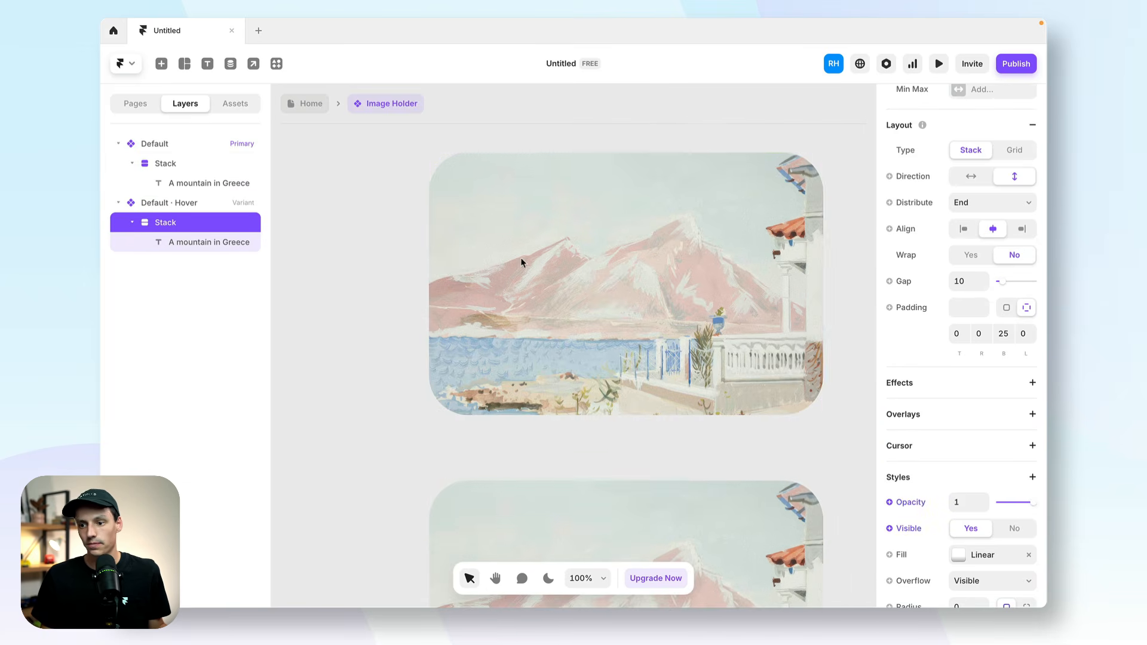
Preview the component and check how the caption overlay fades in on hover.
double_click(575, 208)
left_click(939, 64)
mouse_move(627, 326)
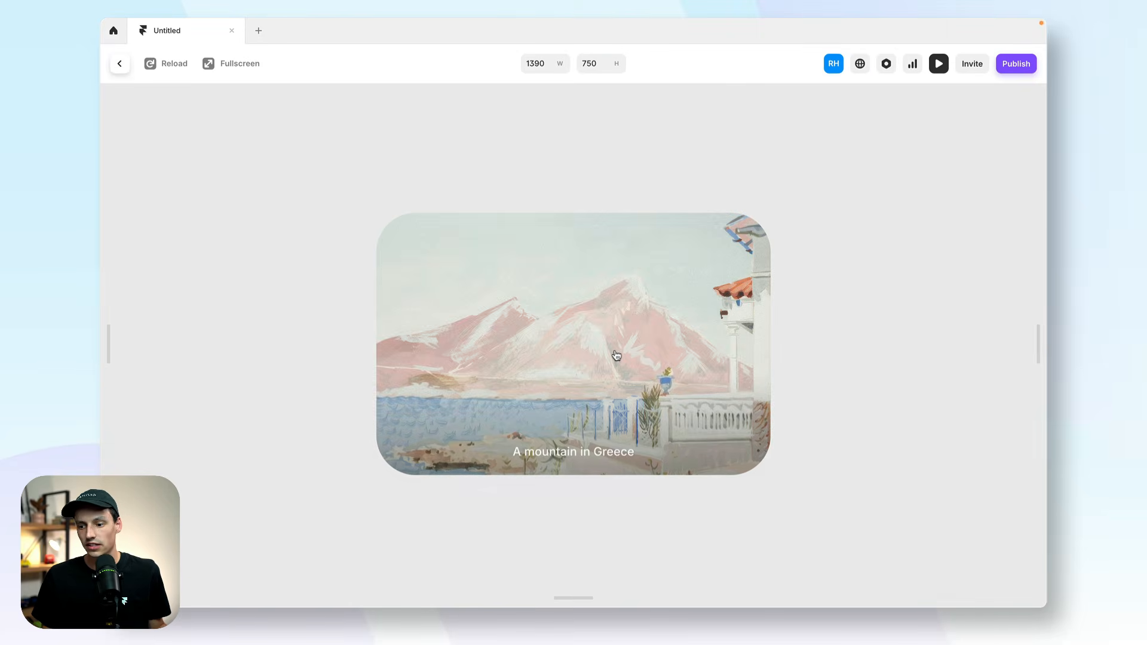
left_click(118, 67)
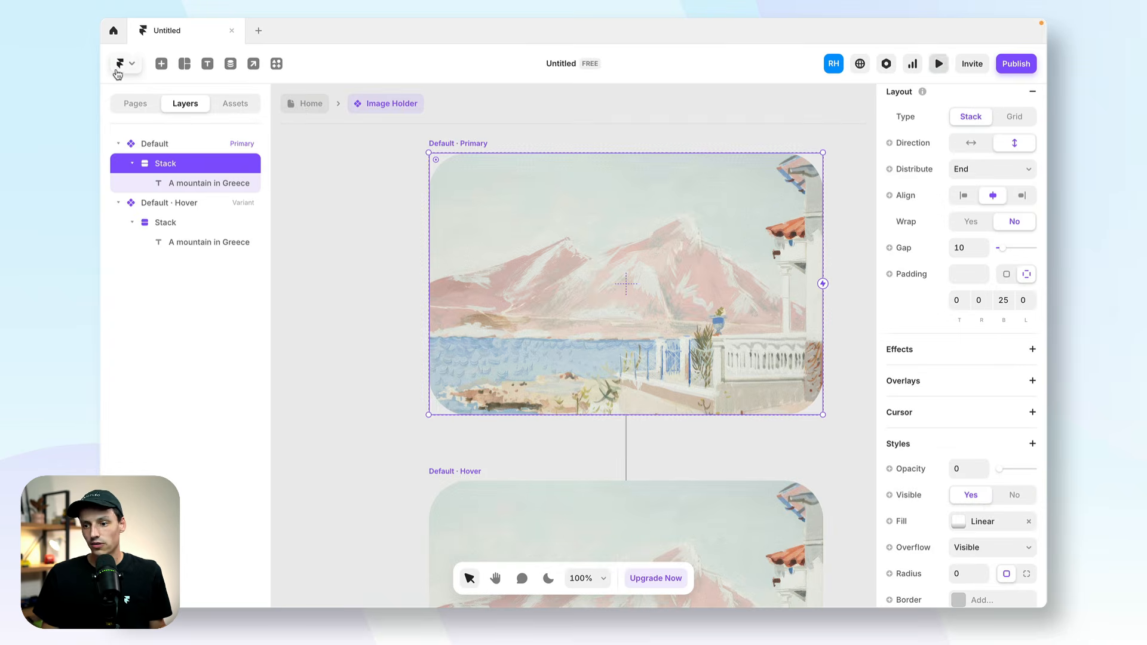
Return to the Home page, reopen the Image Holder component, and create an image variable for the Default variant's fill.
left_click(303, 106)
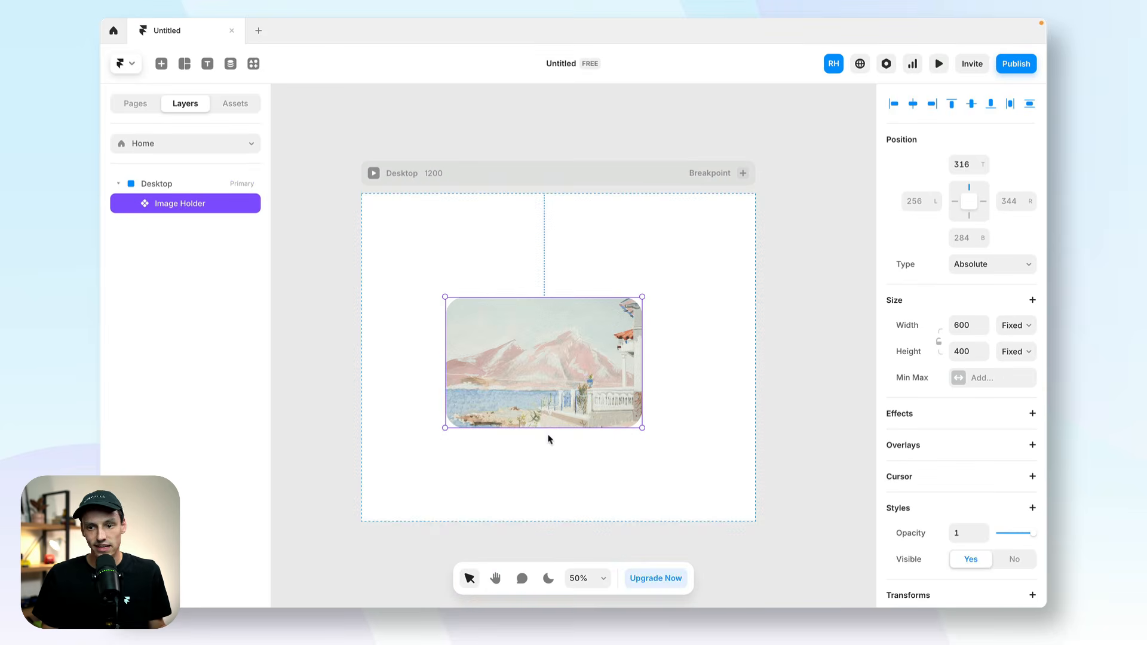
double_click(550, 331)
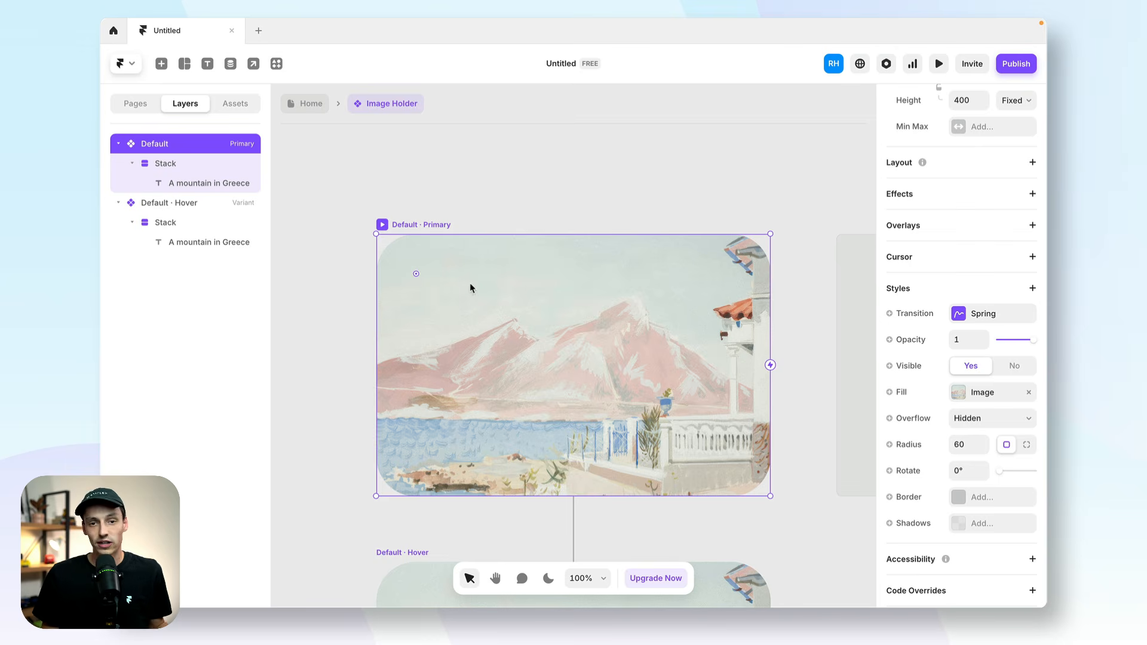
left_click(573, 333)
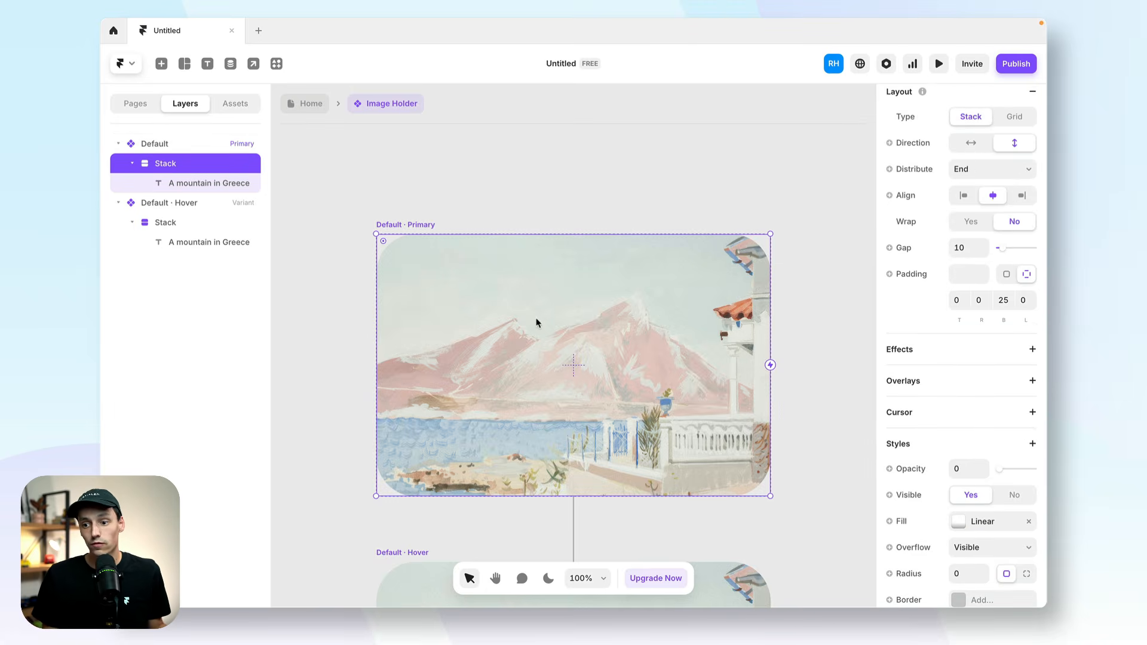
left_click(209, 144)
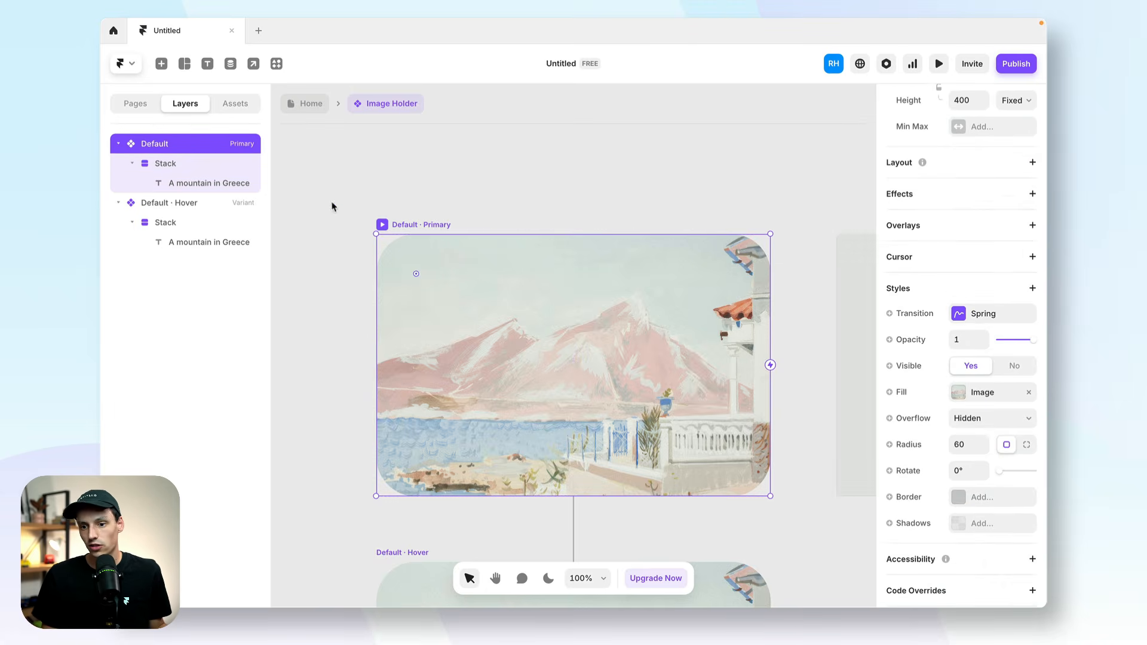
scroll(973, 366, "down", 1)
left_click(901, 366)
mouse_move(913, 391)
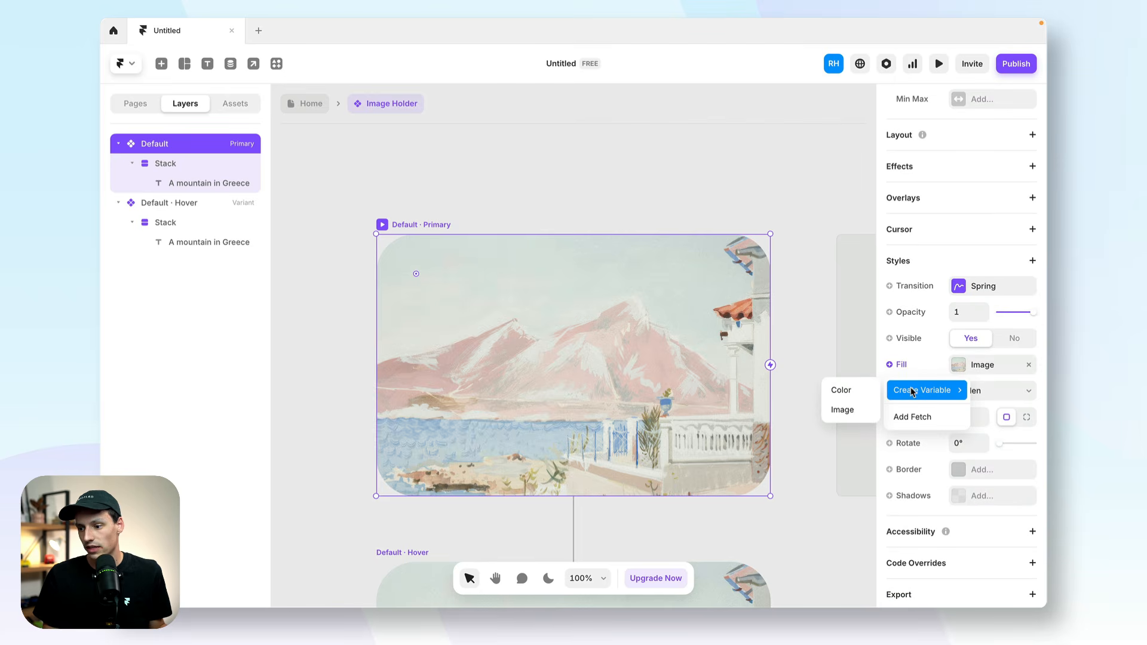
left_click(852, 411)
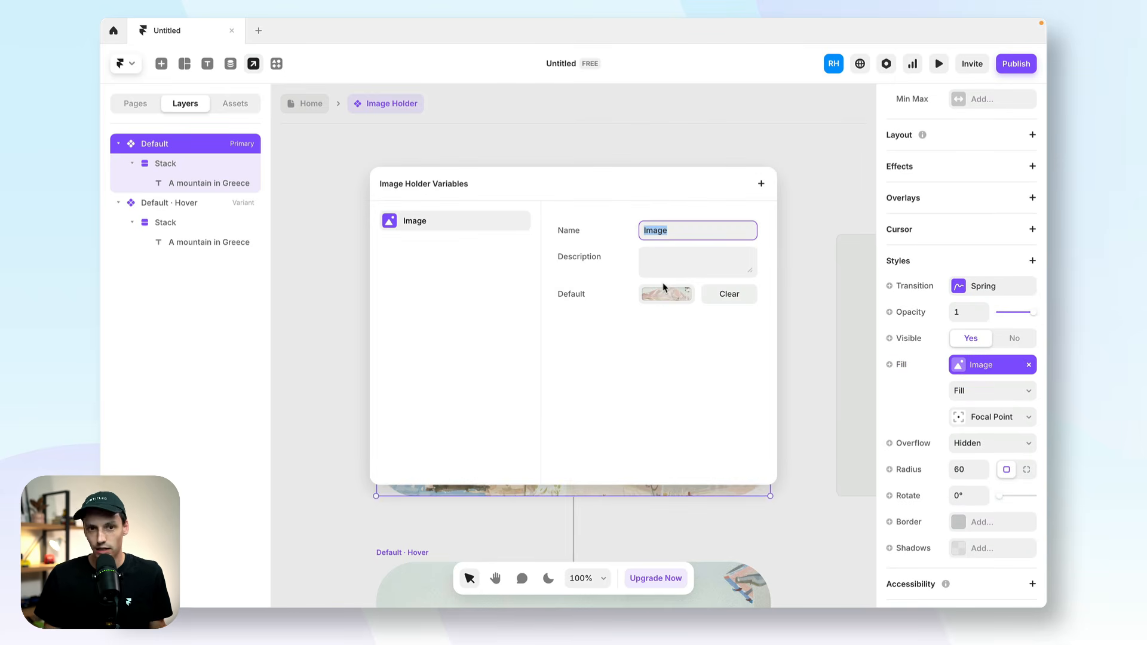
left_click(198, 181)
Create a variable for the text content of the Default variant's caption.
left_click(197, 182)
scroll(971, 431, "down", 4)
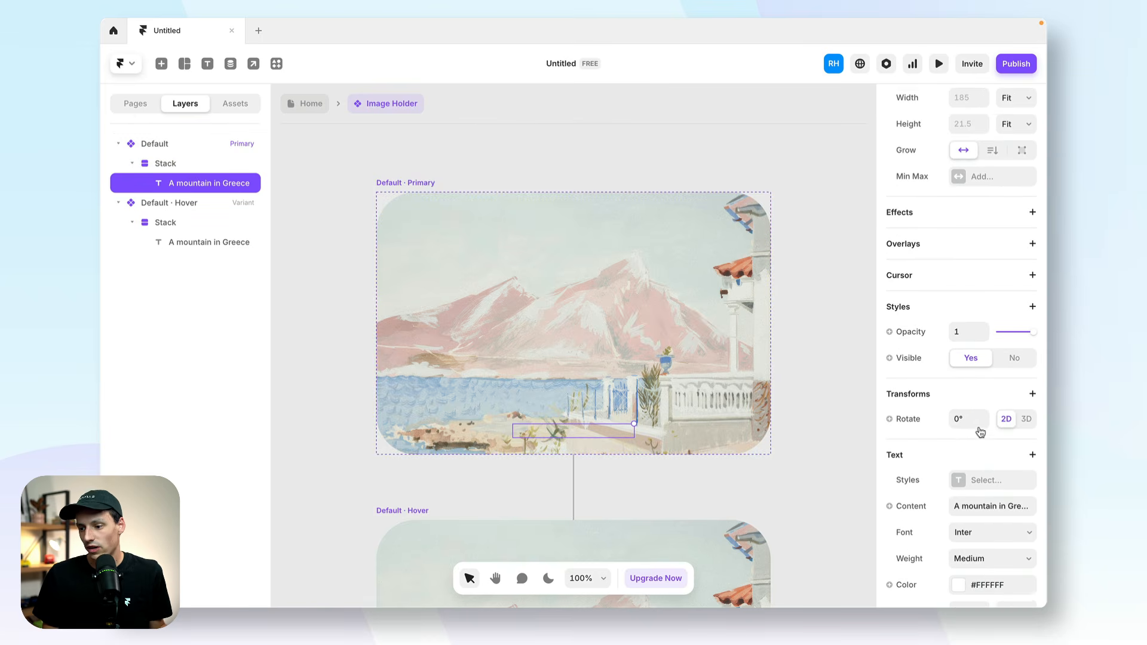
left_click(919, 467)
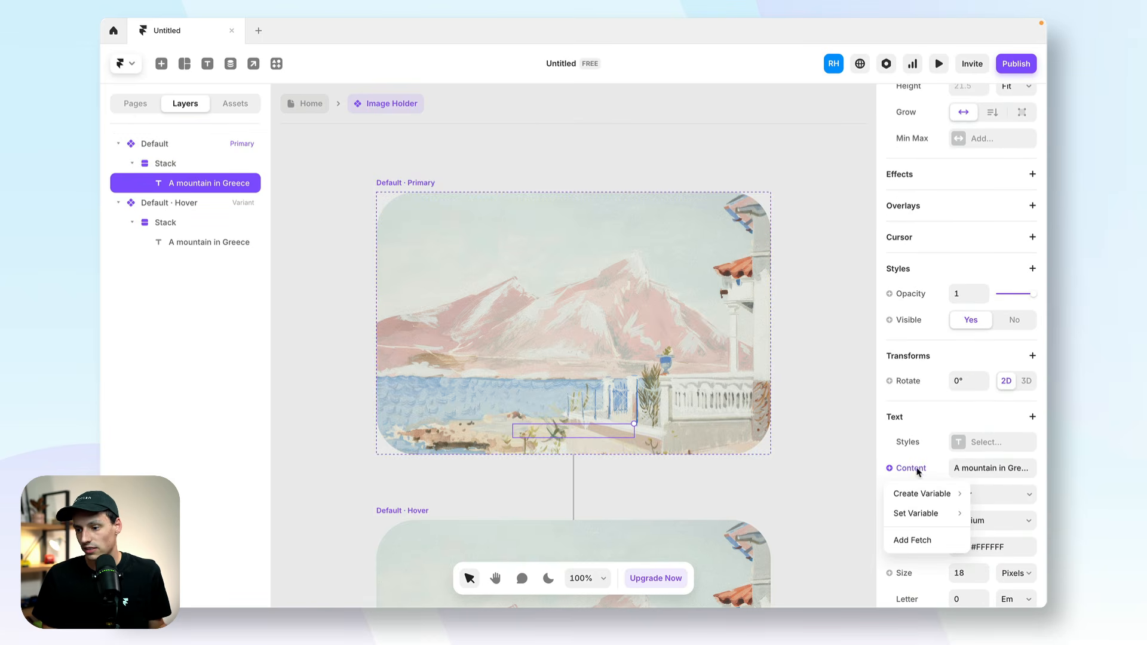
mouse_move(914, 495)
left_click(873, 495)
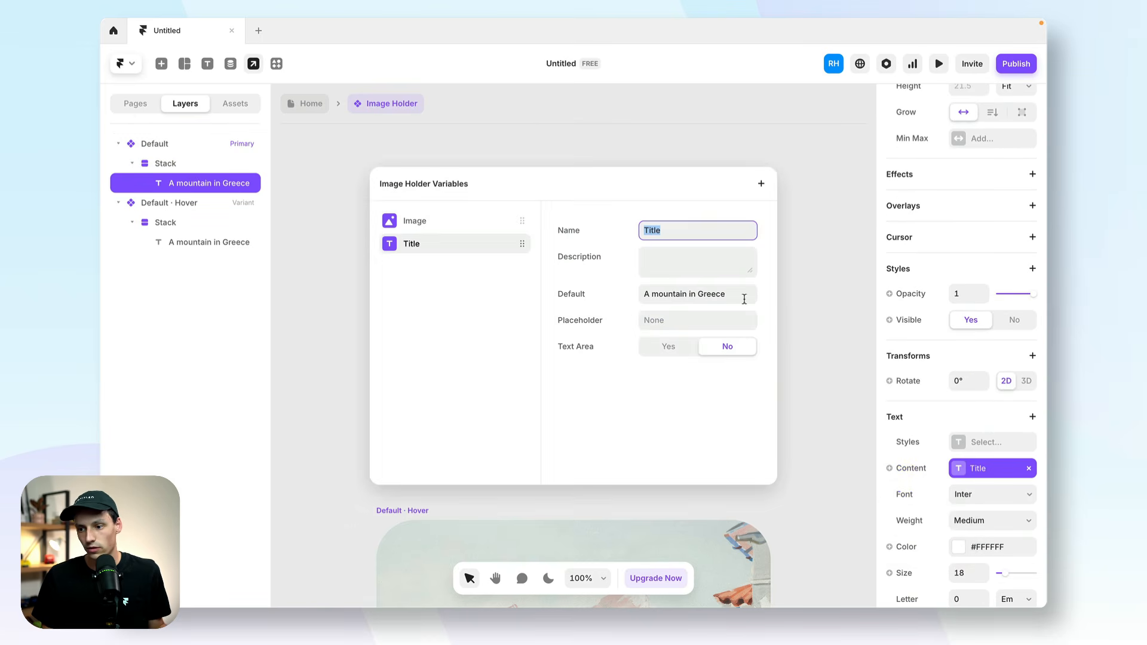
left_click(787, 287)
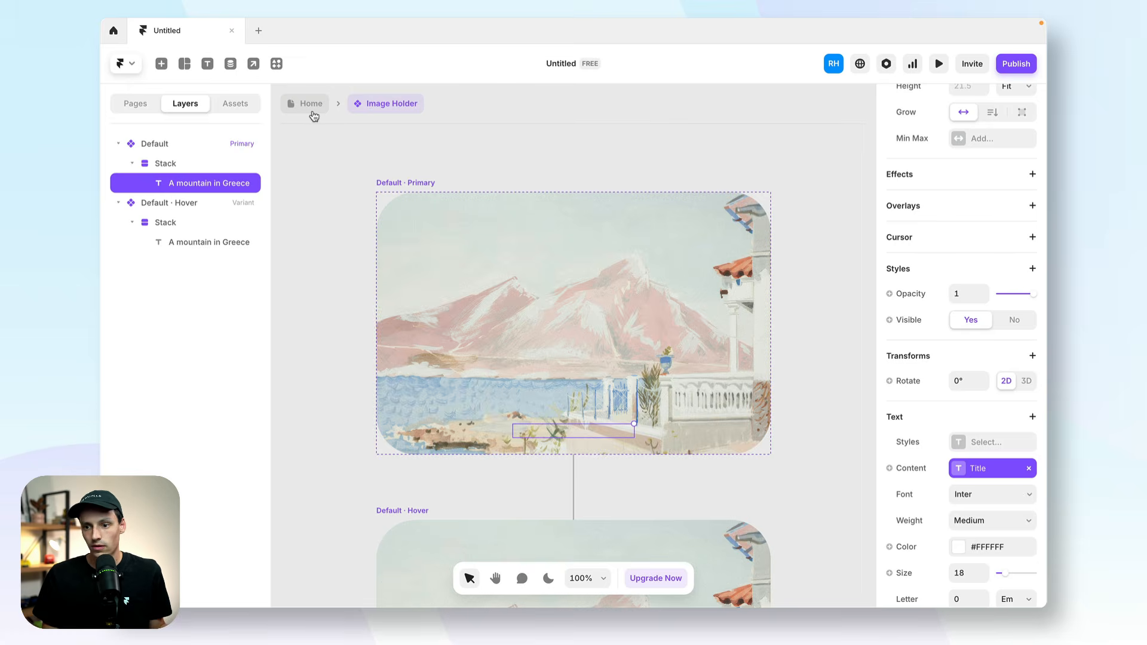
Return to the Home page and examine the Image and Title properties of the Image Holder instance.
left_click(311, 105)
scroll(992, 535, "down", 4)
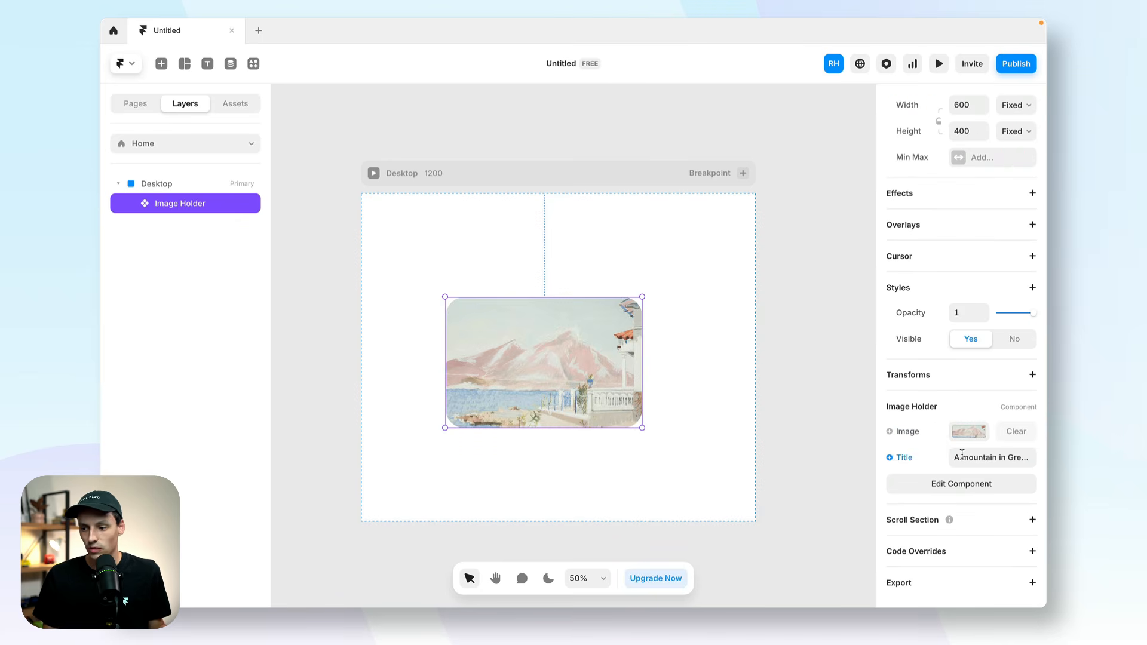
key("Escape")
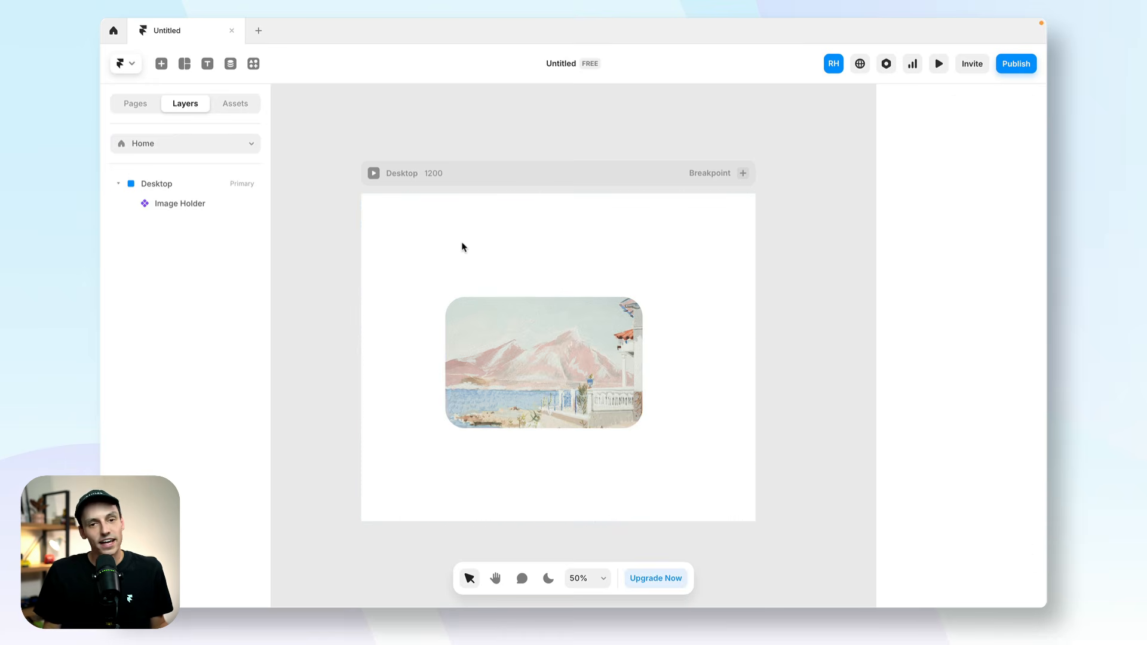
left_click(543, 336)
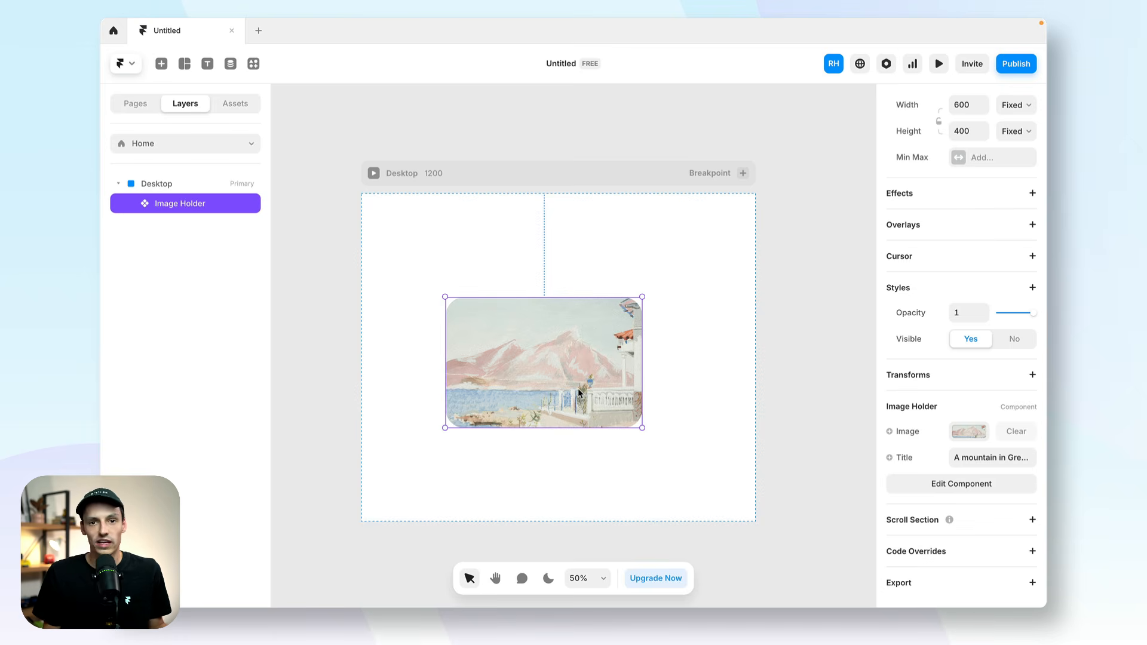
key("Escape")
Draw a frame of about 1090 × 808 around the Image Holder on the Desktop page and set its width to 100%.
key("f")
left_click_drag(379, 224, 736, 489)
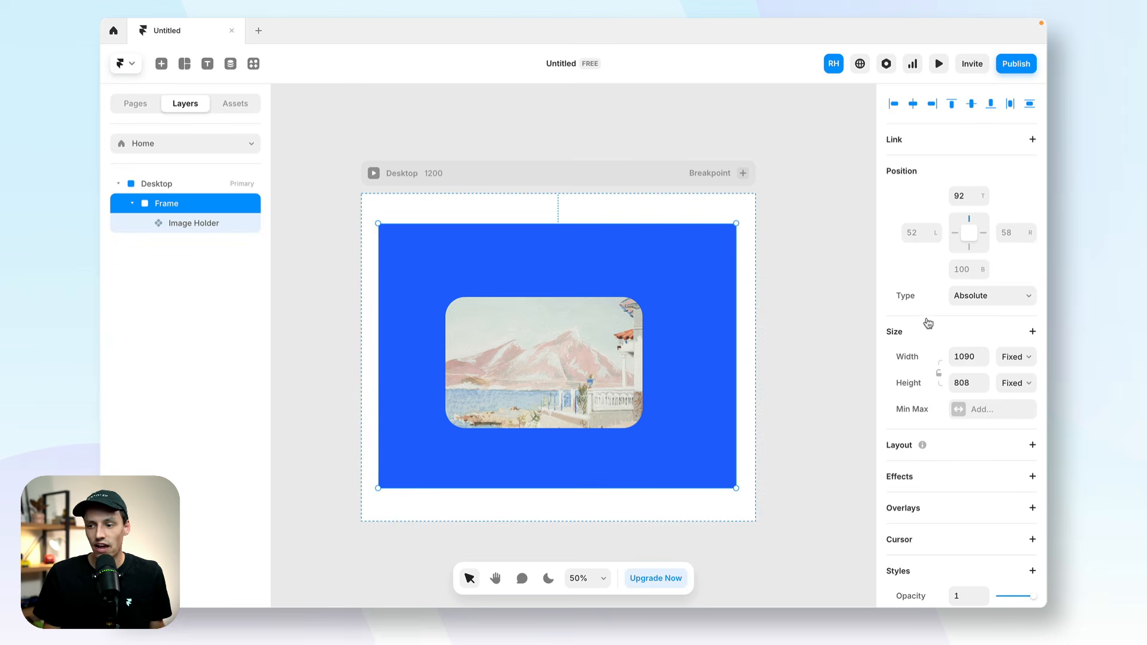
left_click(976, 360)
double_click(975, 358)
type("10")
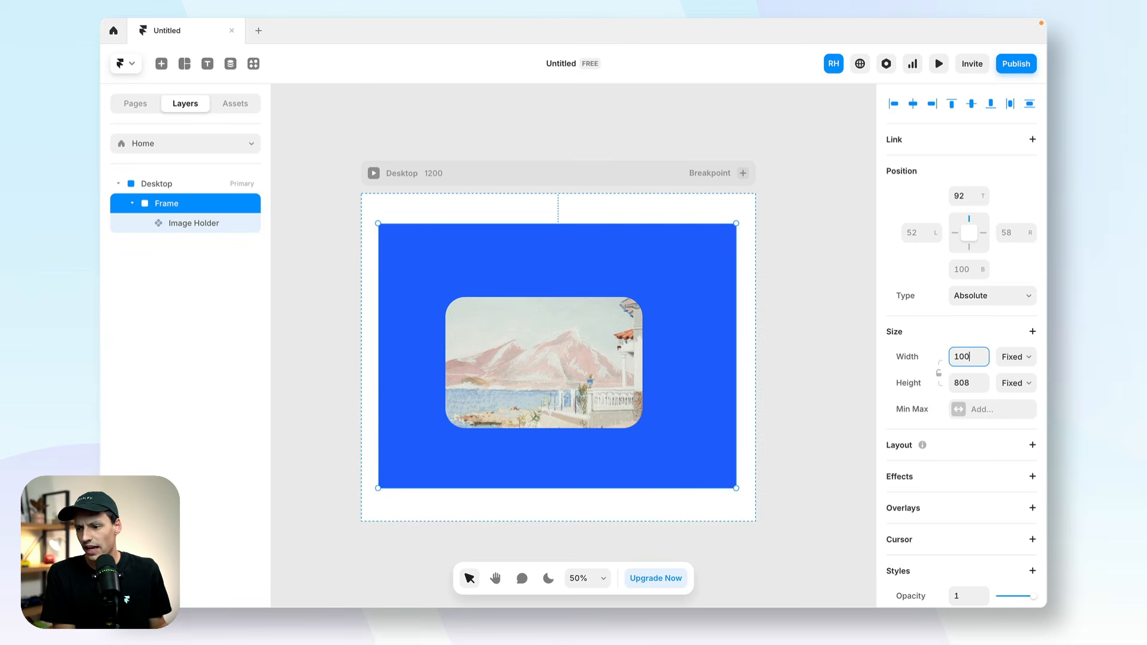
key("Return")
Set the new frame's height to 100vh.
double_click(968, 385)
type("1")
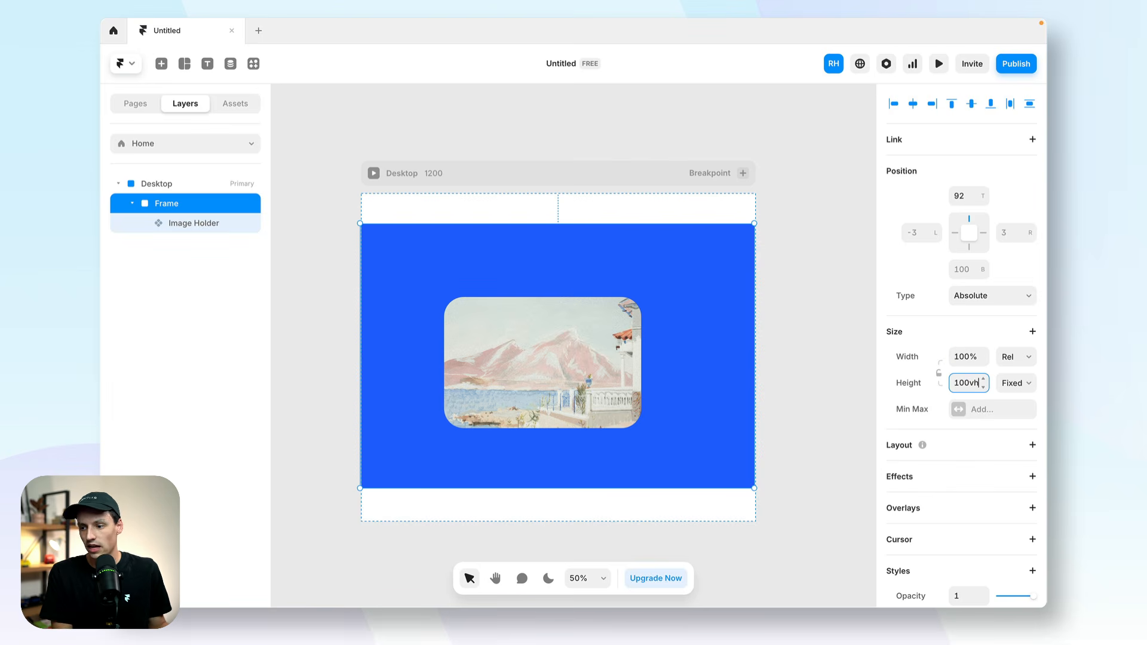
type("00vh")
key("Return")
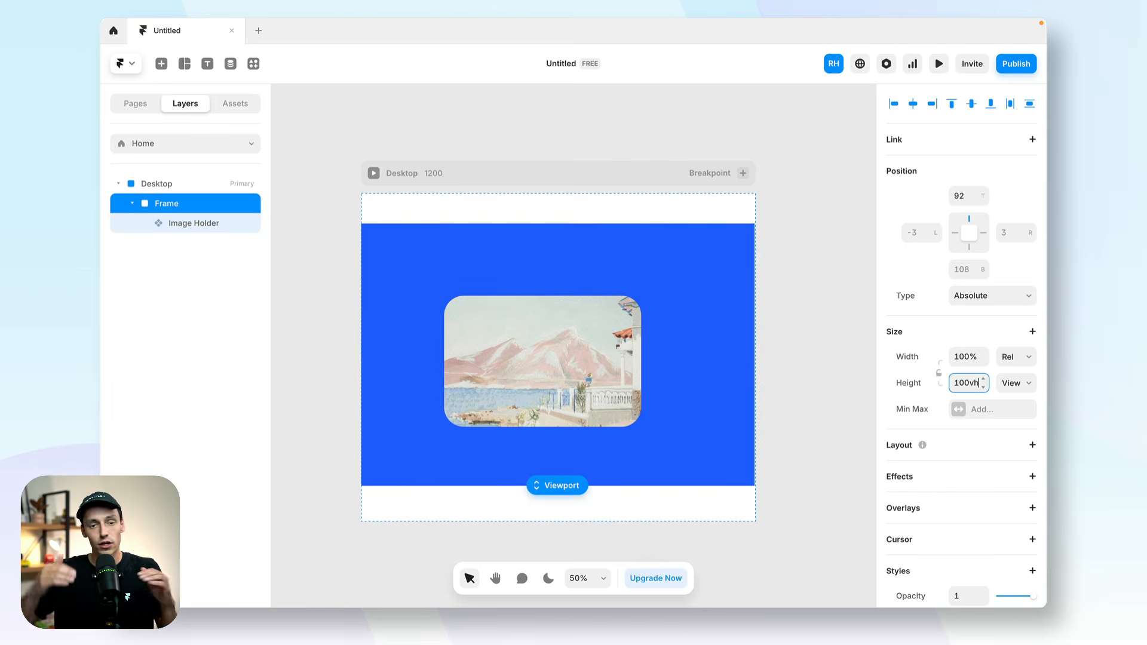
Change the fill of the full-viewport frame to the Cream color style.
scroll(921, 383, "down", 3)
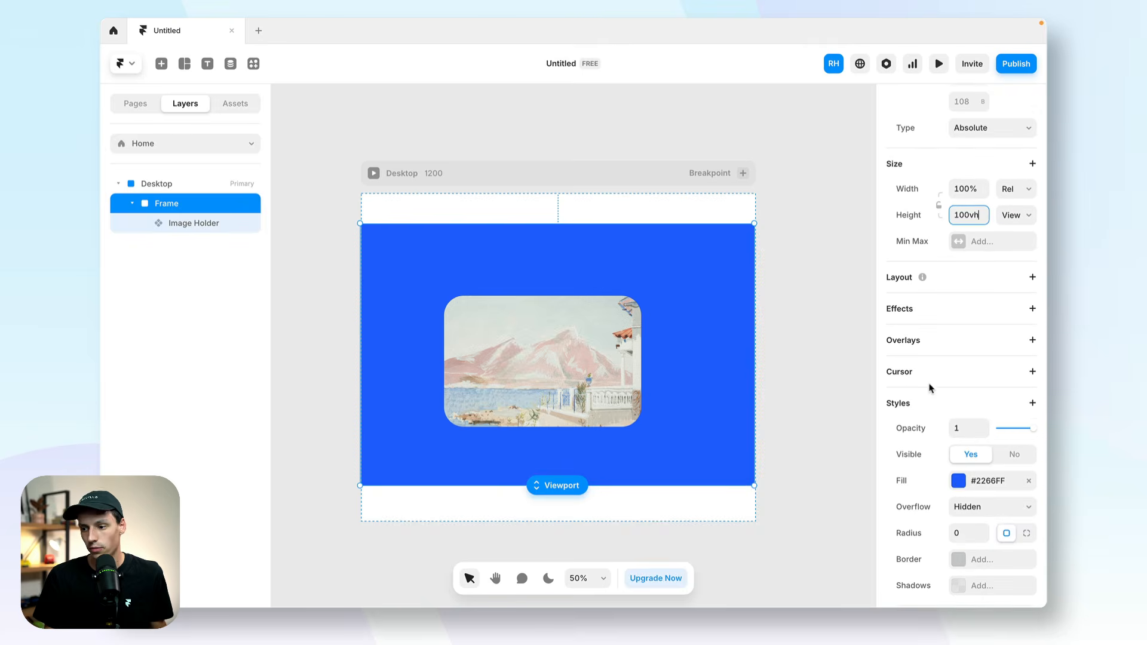
left_click(959, 473)
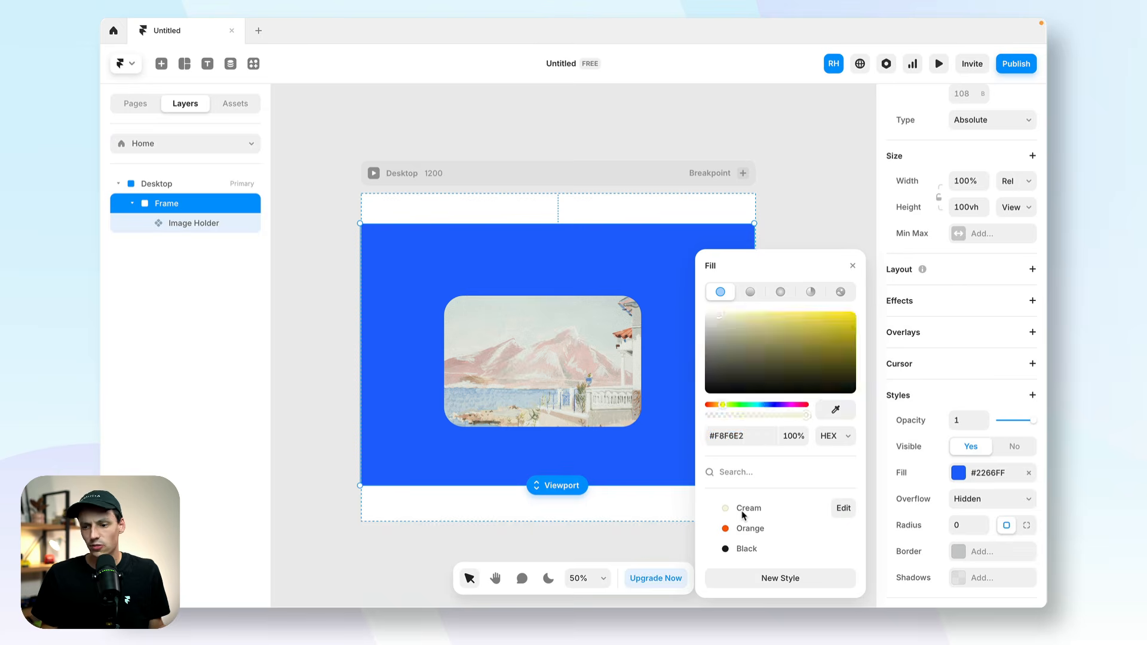
left_click(717, 509)
left_click(777, 196)
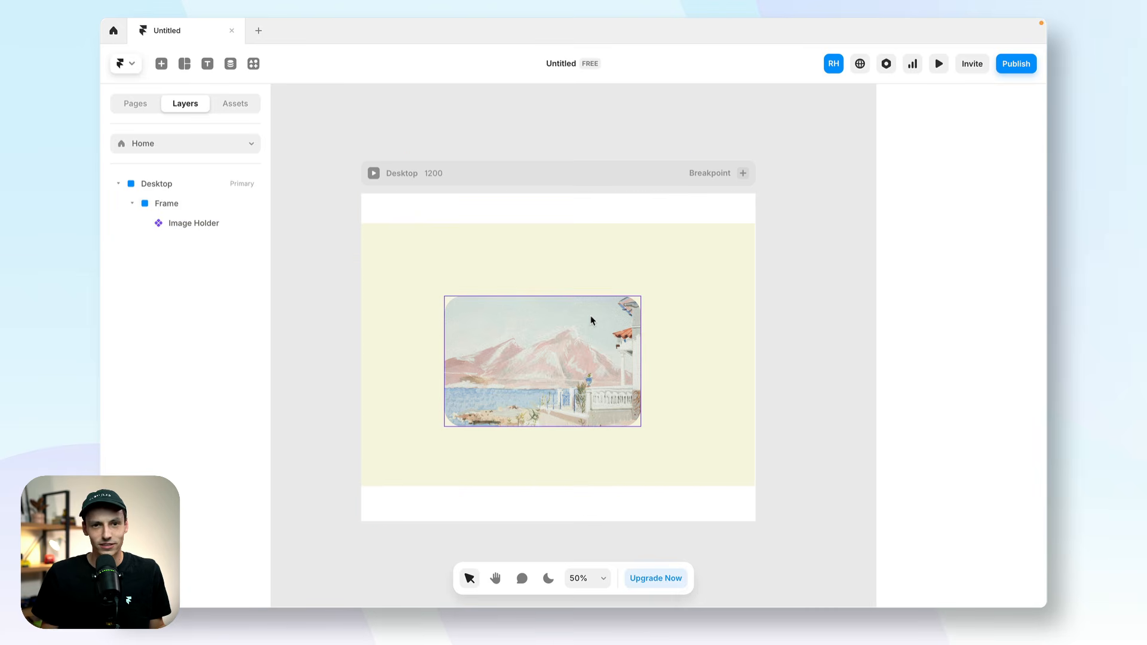
Turn the cream frame with its nested Image Holder into a new component named "Carousel Holder".
left_click(559, 306)
left_click(556, 253)
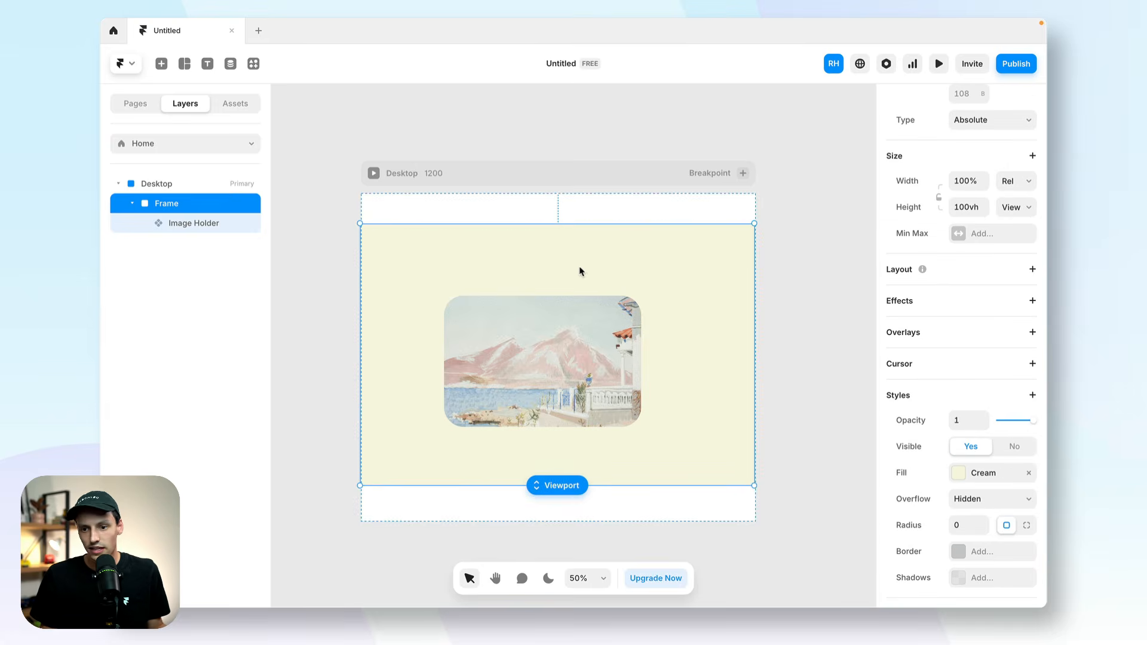
right_click(417, 252)
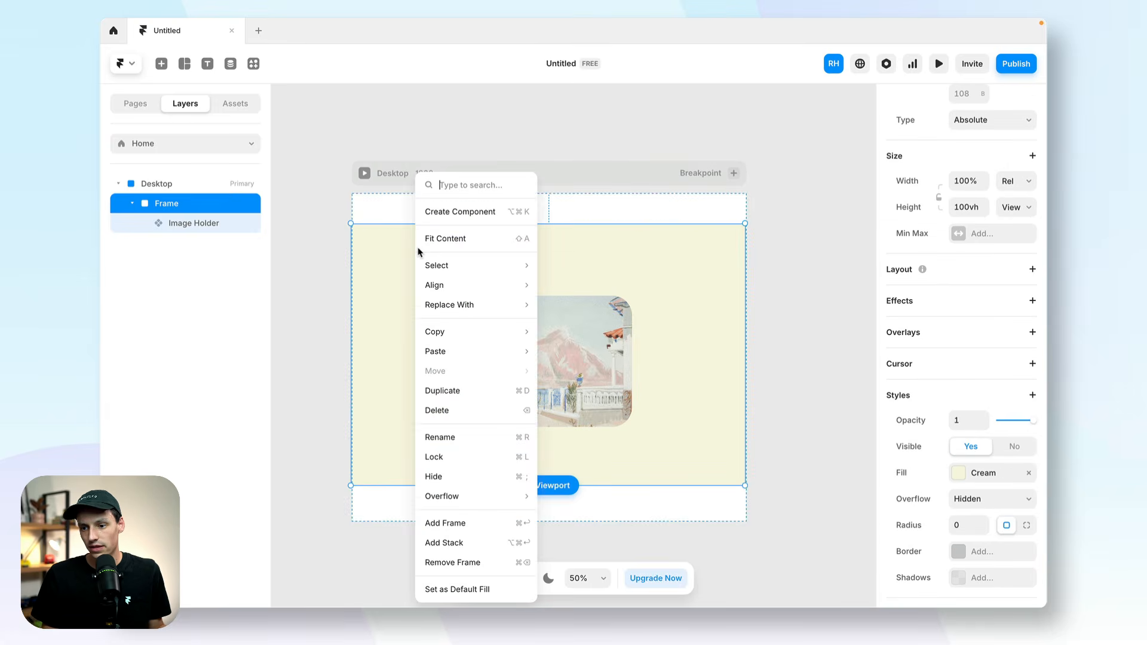
left_click(448, 210)
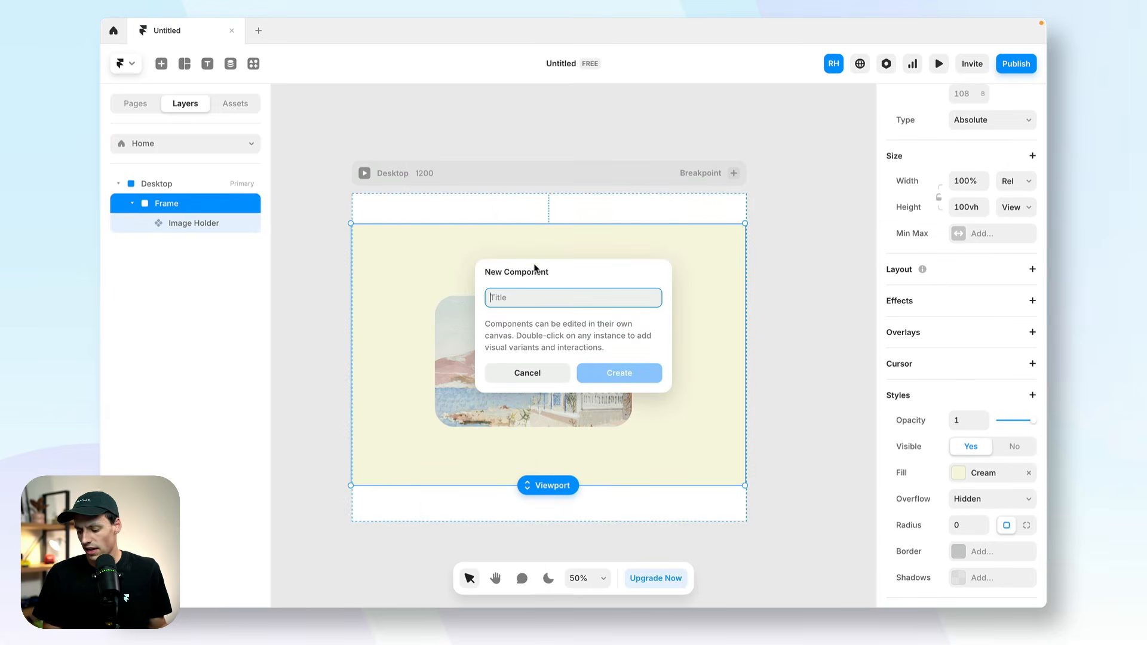
type("Carousel")
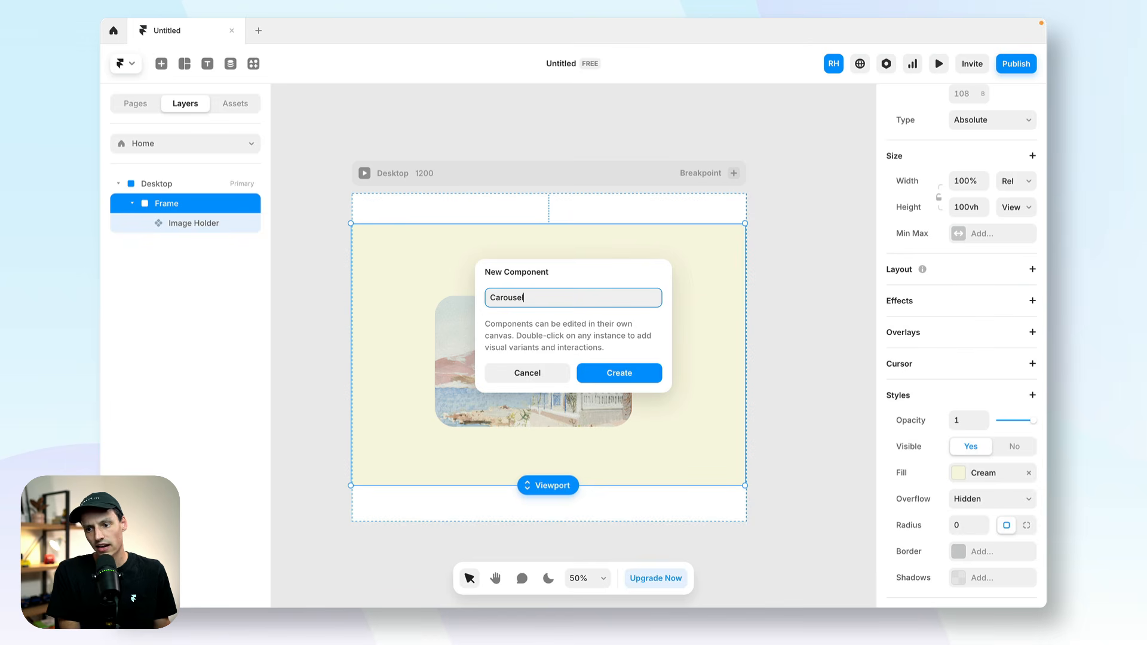
type(" Holder")
key("Return")
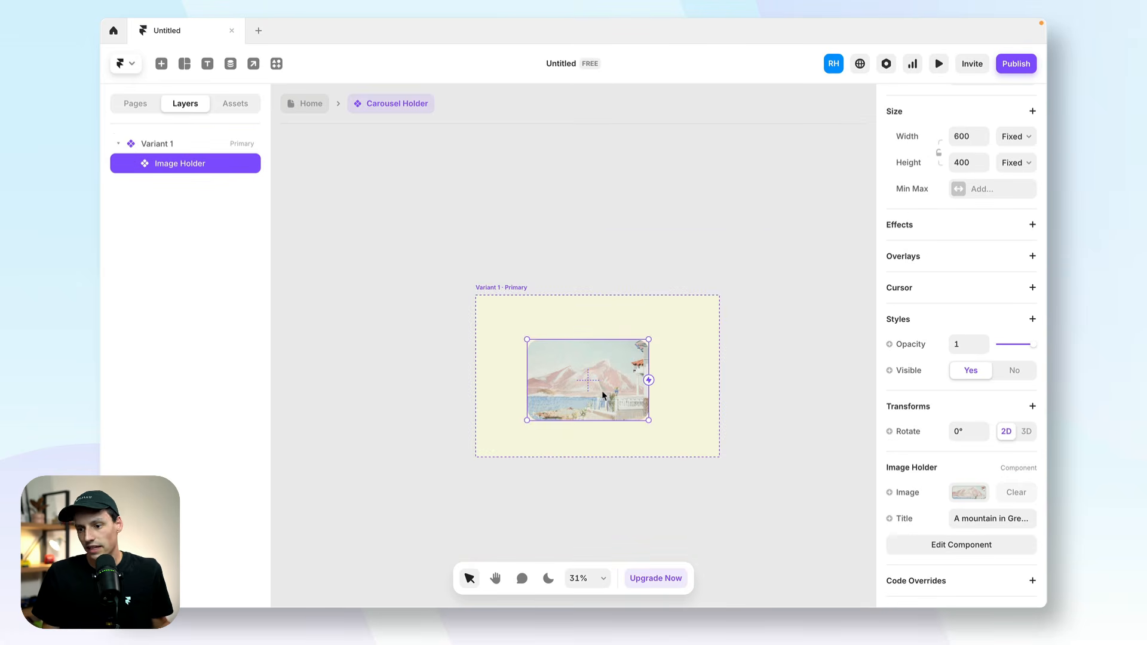
Move the Image Holder out of Variant 1 onto the empty canvas and duplicate it into a row of five.
left_click_drag(653, 374, 454, 206)
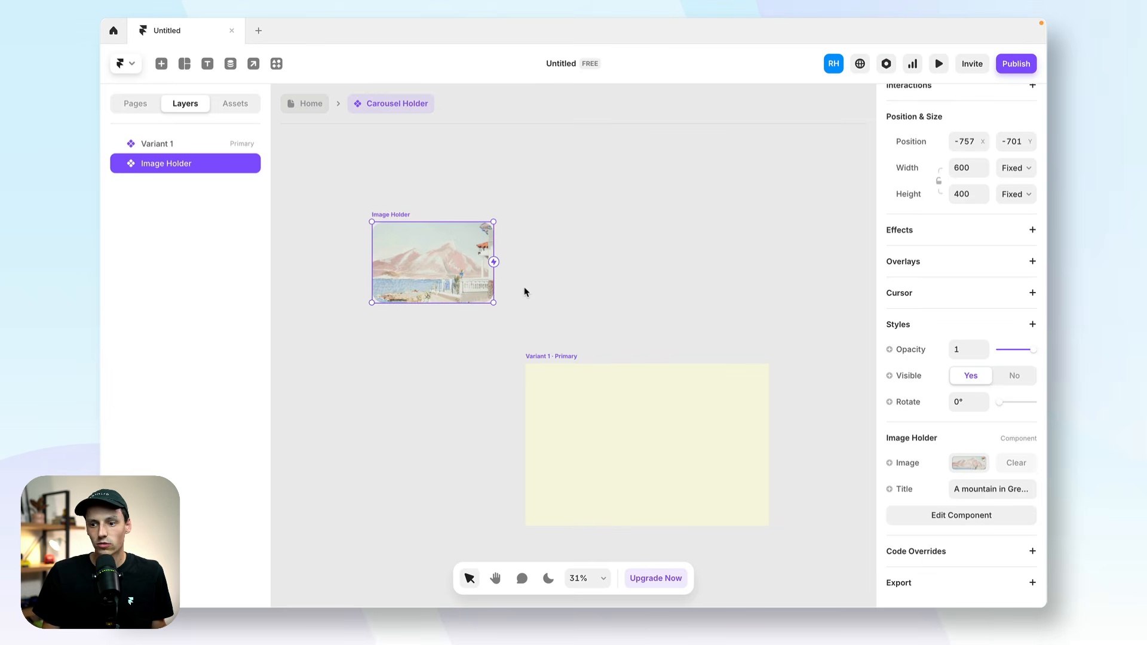
scroll(612, 270, "down", 1)
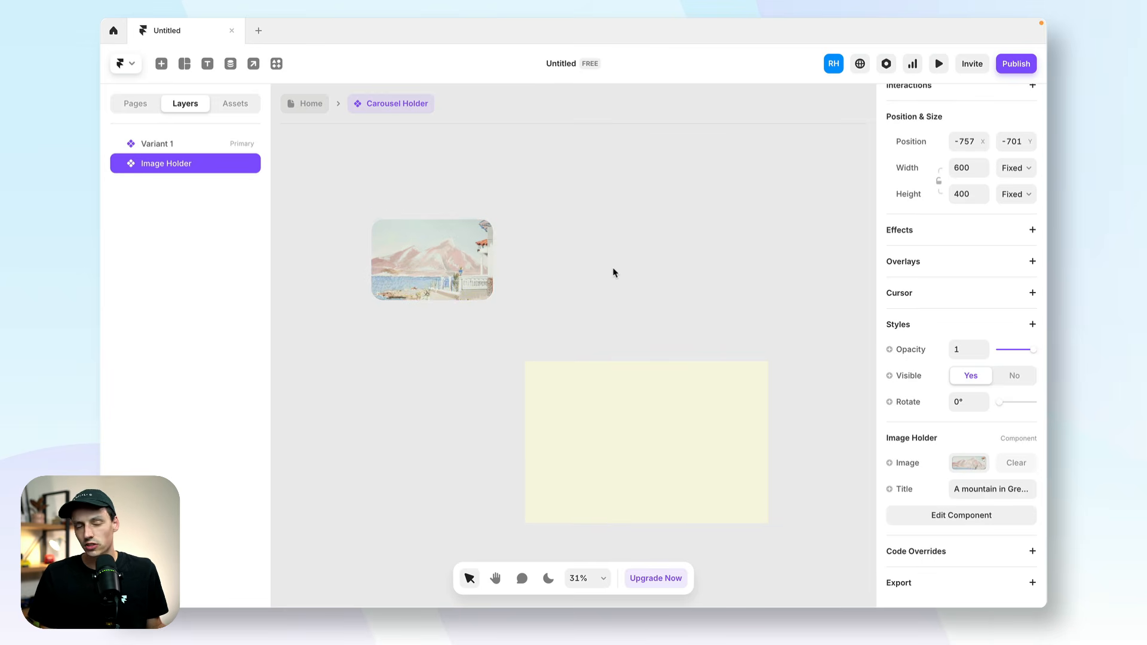
left_click(453, 192)
left_click(417, 240)
left_click_drag(395, 258, 856, 271)
scroll(669, 261, "right", 2)
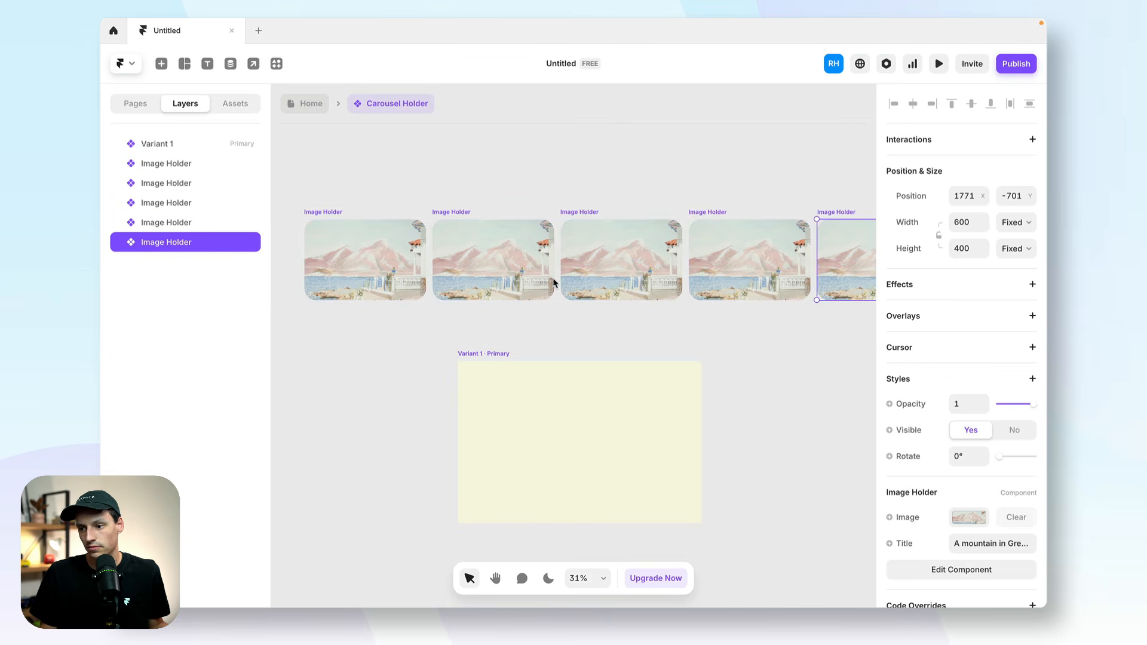
Replace the images of the four copied Image Holders with Unsplash photos of a brick building, a blue van, a skier and a lake.
left_click(517, 270)
scroll(986, 466, "down", 2)
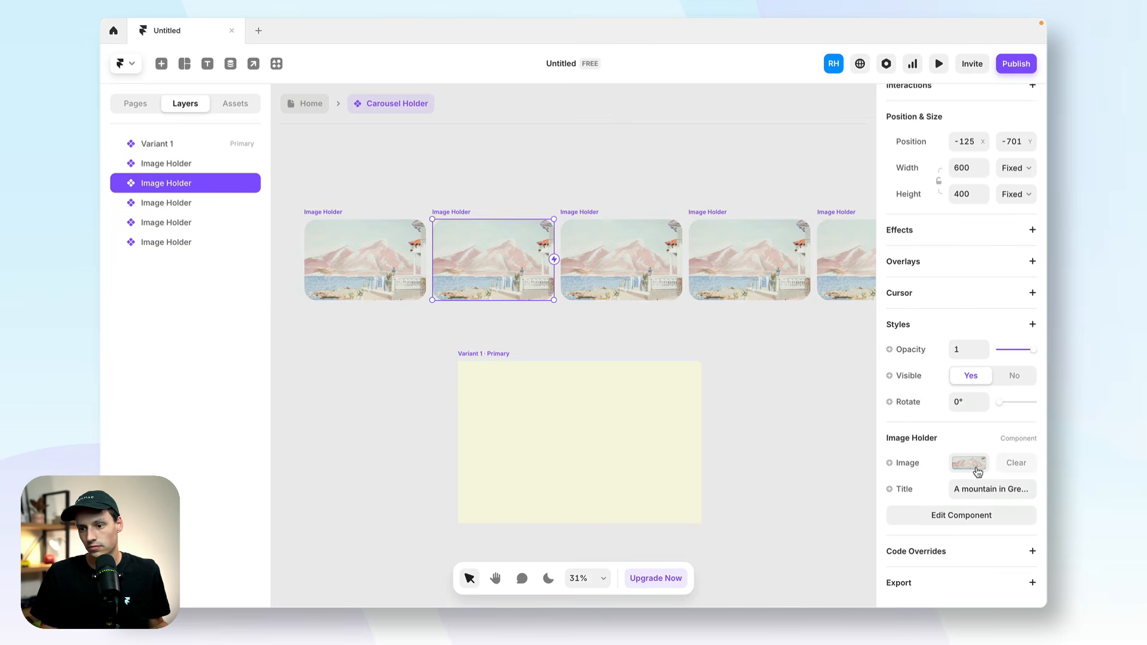
left_click(974, 469)
left_click(820, 580)
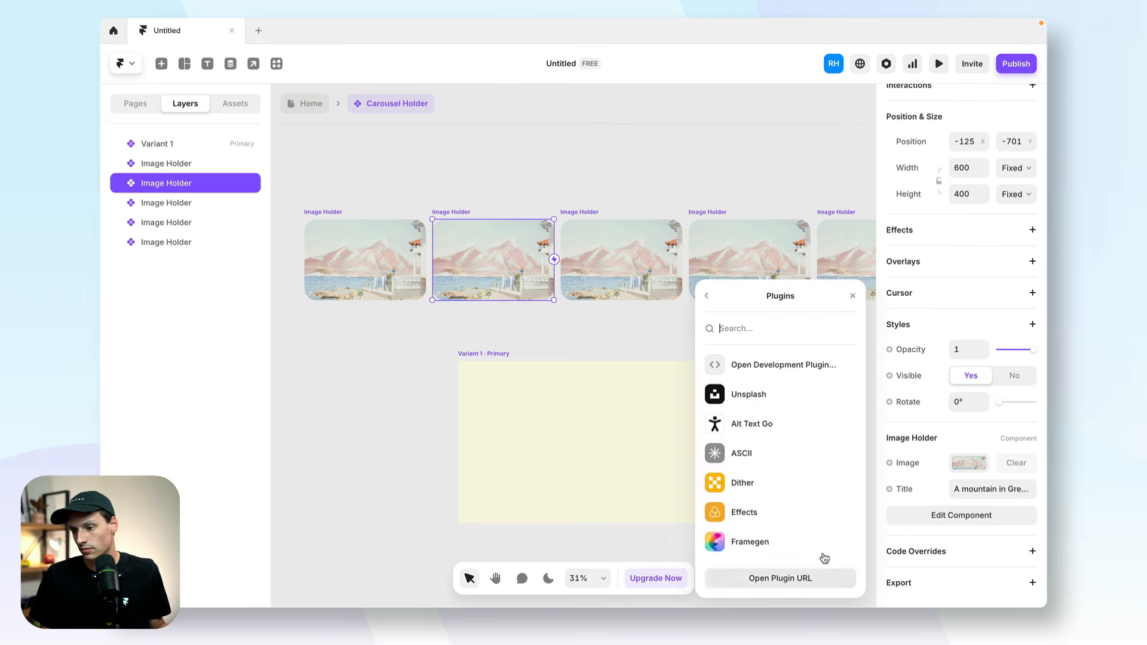
left_click(749, 394)
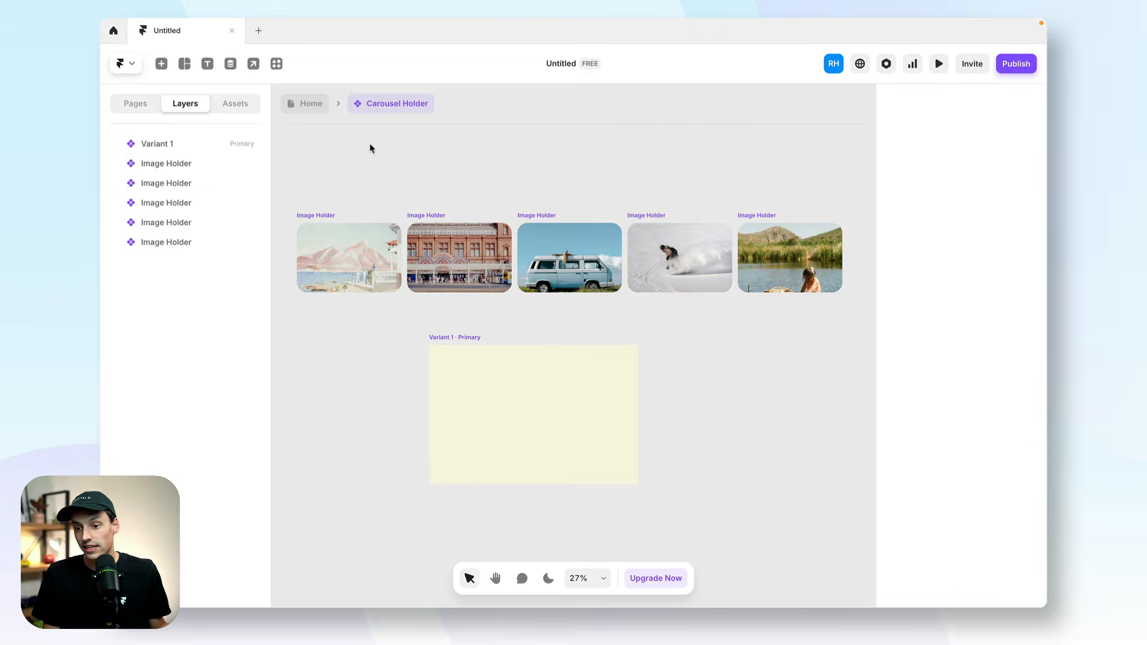
left_click_drag(333, 183, 768, 256)
left_click(398, 171)
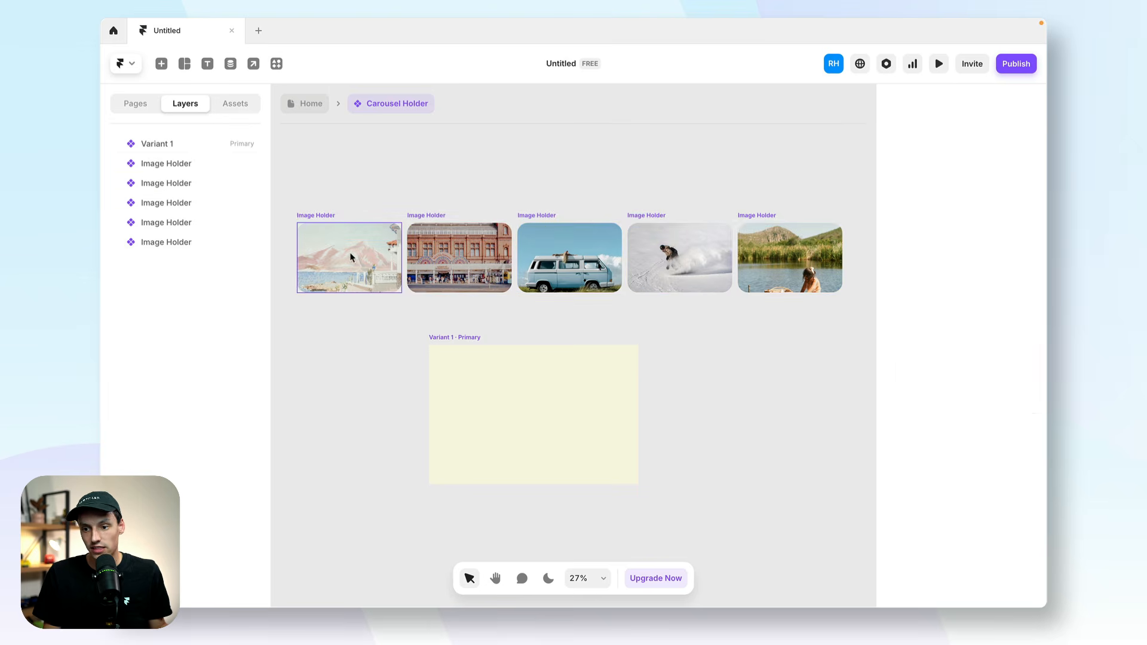
Rename the five Image Holder layers as 1, 2, 3, 4 and 5 in order.
left_click(179, 164)
double_click(170, 166)
type("1")
key("Tab")
type("2")
key("Tab")
type("3")
key("Tab")
type("4")
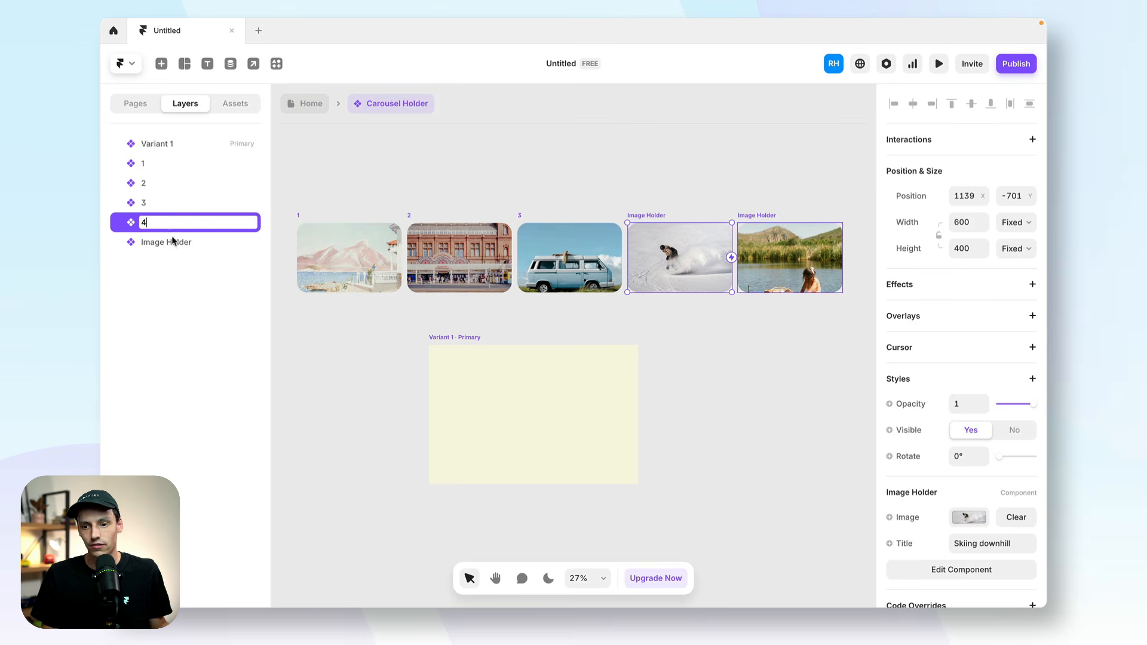
key("Tab")
type("5")
left_click(322, 304)
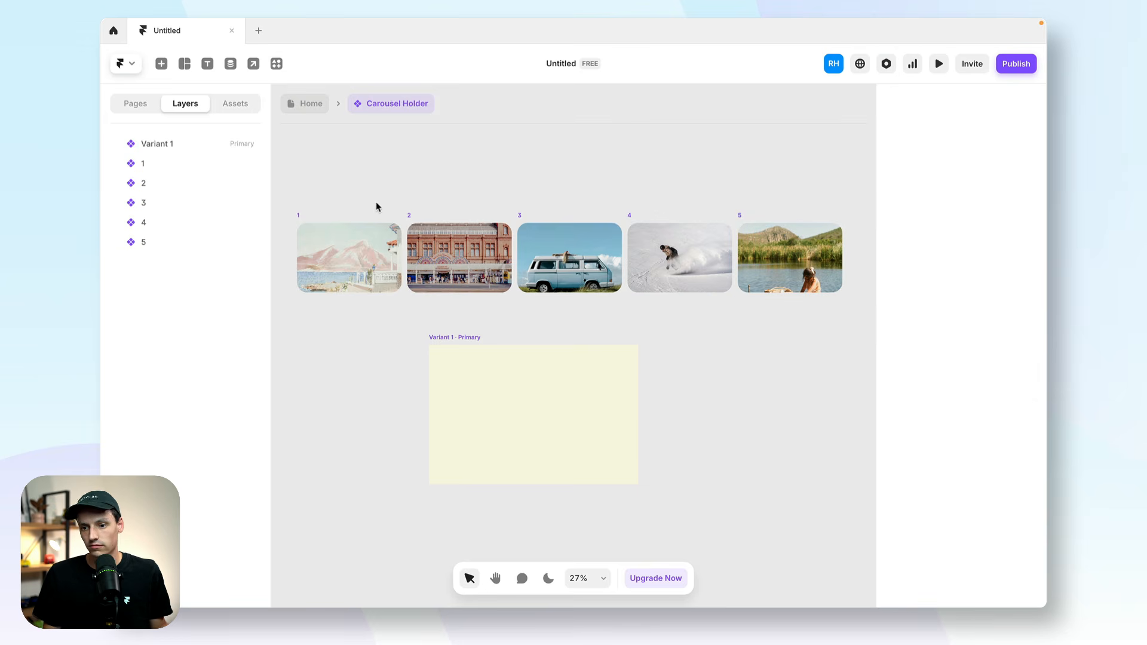
Wrap the five Image Holders in a horizontal stack and set its height and width to auto.
left_click_drag(375, 206, 748, 233)
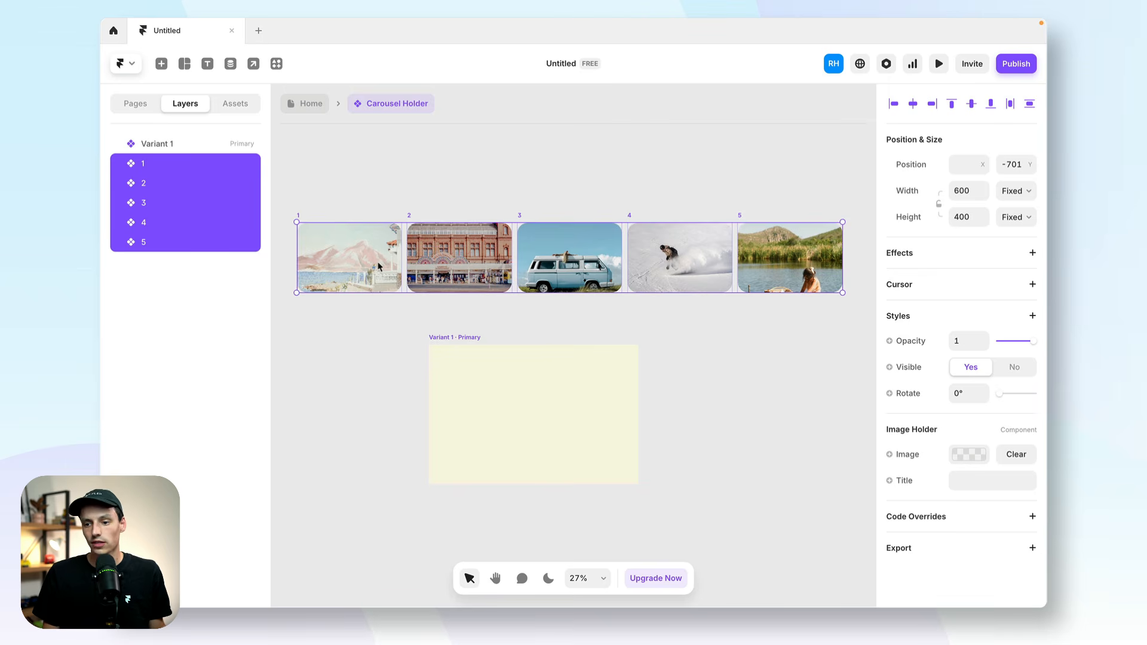
right_click(378, 226)
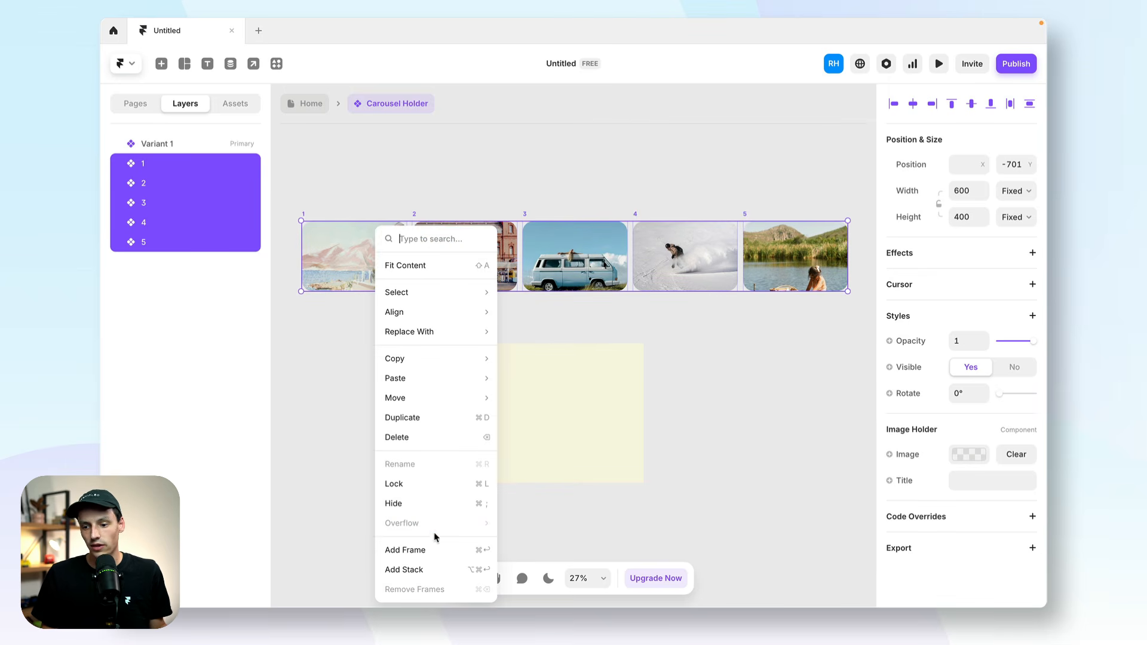
left_click(426, 549)
left_click(970, 284)
type("auto")
key("Return")
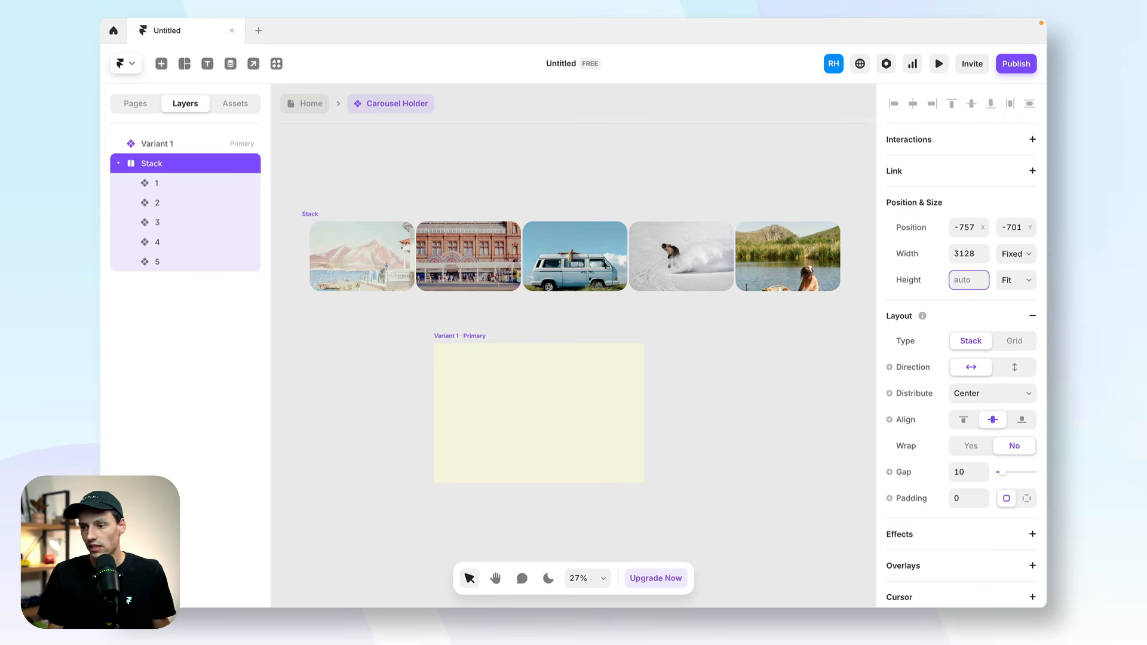
left_click(975, 255)
type("auto")
key("Return")
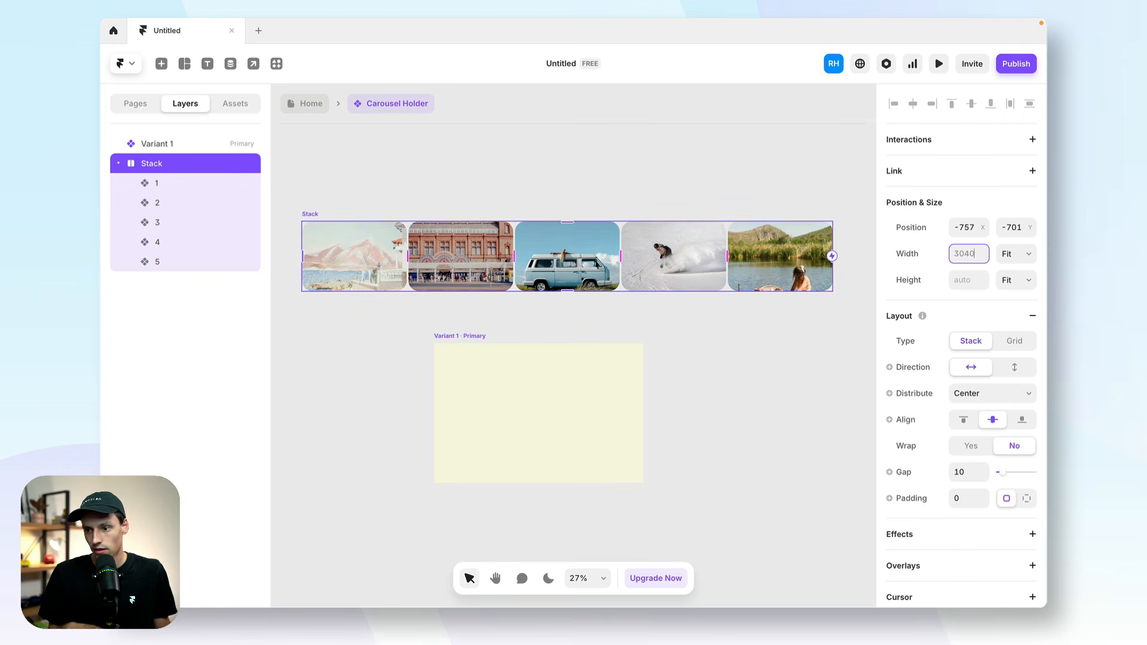
Set the gap between the images in the stack to 20.
left_click(969, 470)
type("1")
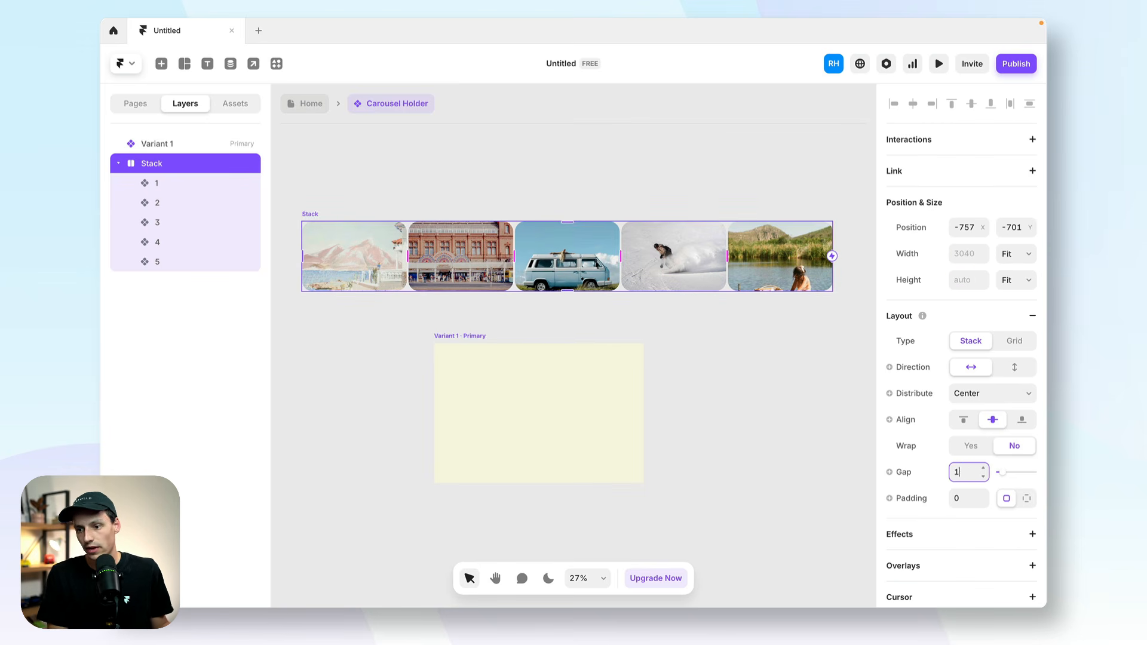
type("5")
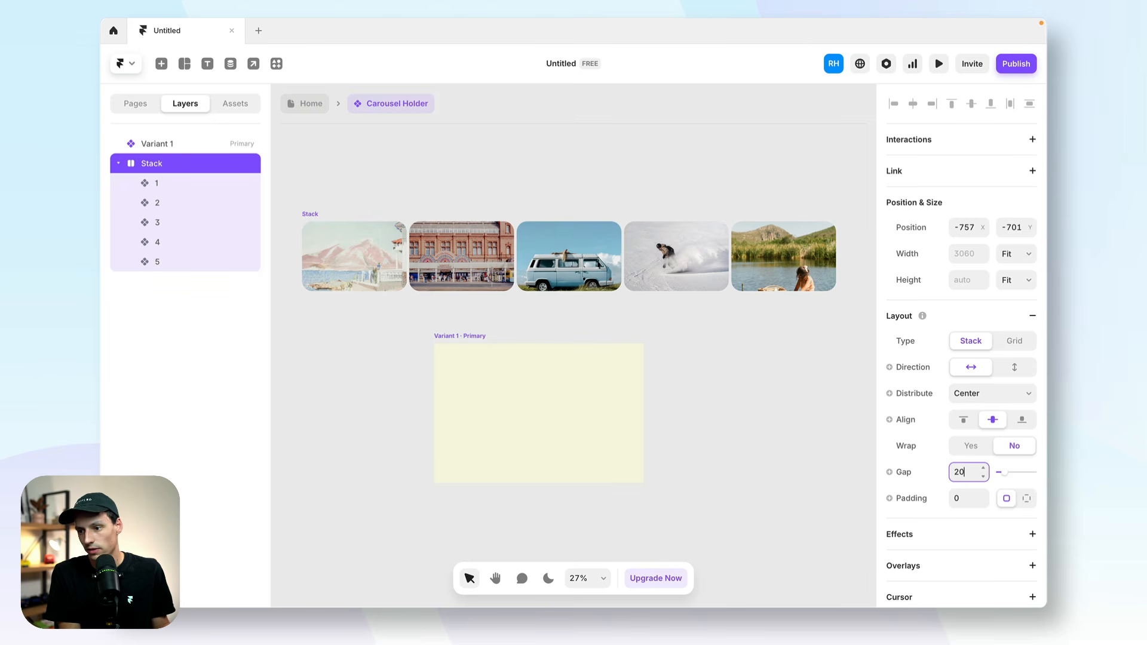
key("Return")
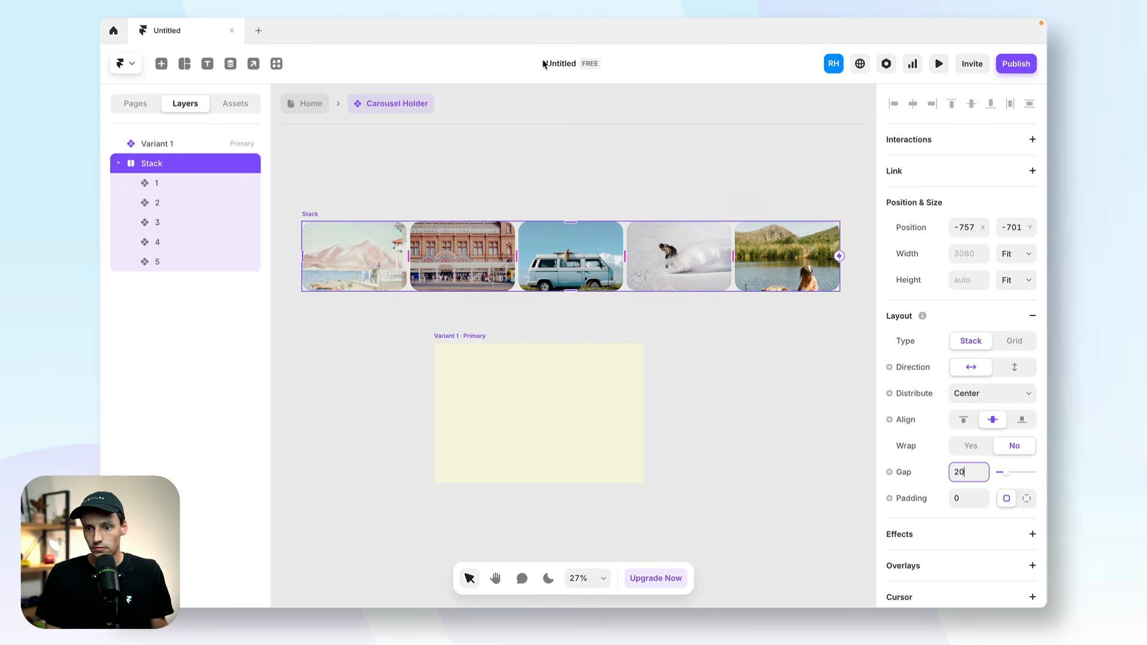
left_click(571, 165)
Duplicate Image Holder 5 within the stack, look along the extended row and delete the copy again.
left_click(776, 262)
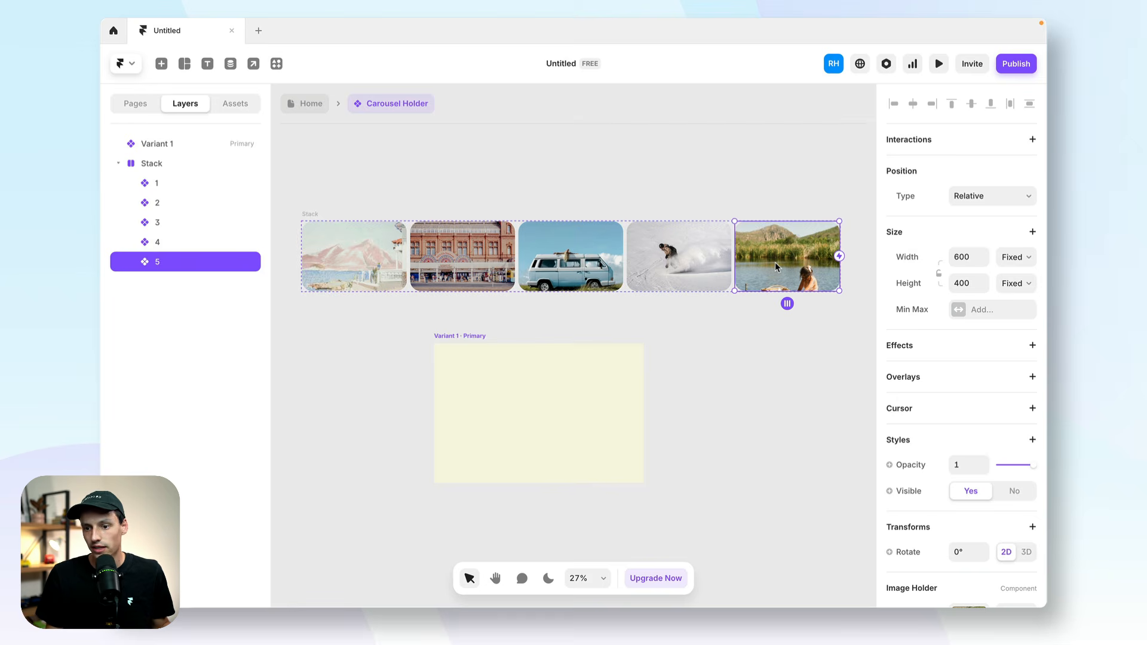
left_click(172, 172)
key("ctrl+d")
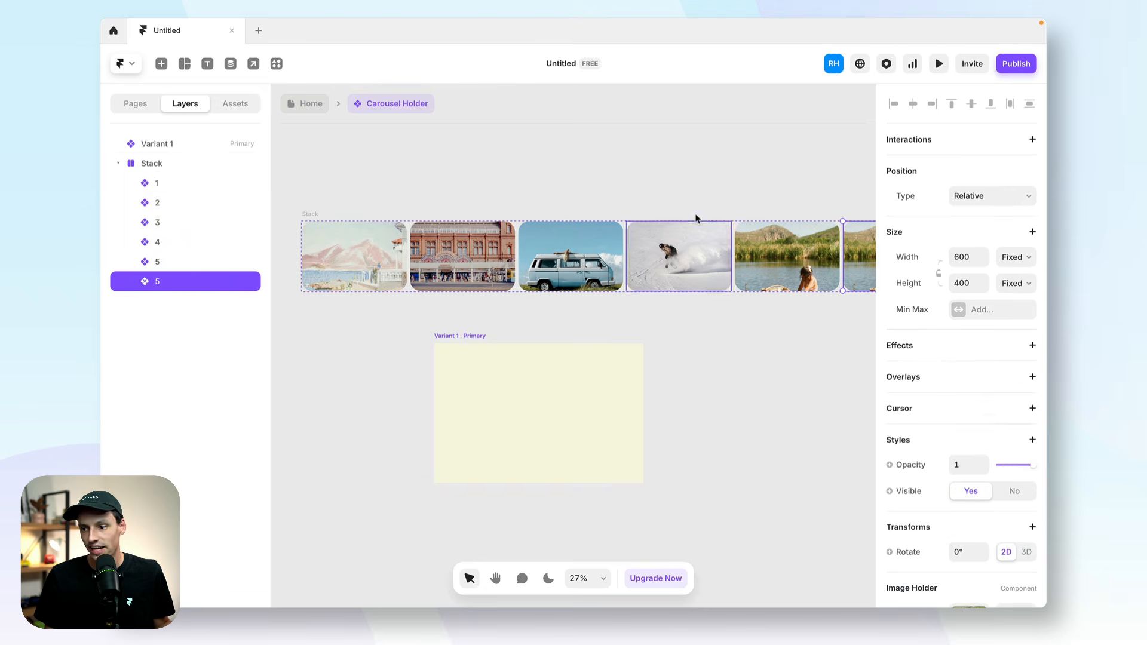
scroll(617, 315, "right", 2)
scroll(529, 255, "left", 2)
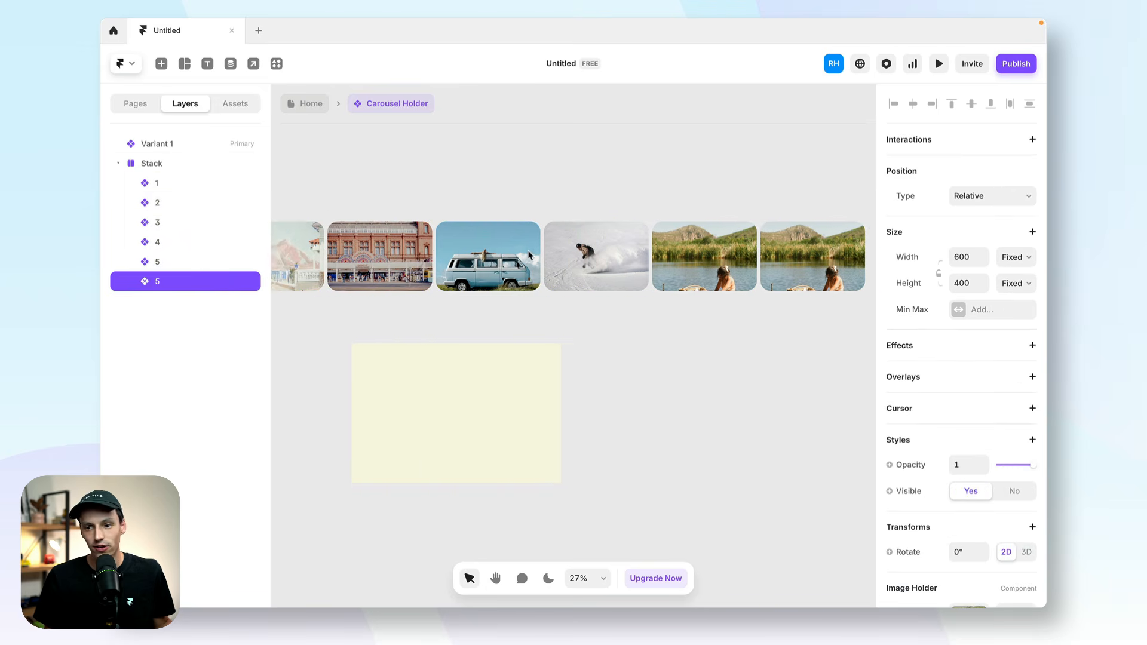
scroll(529, 253, "left", 1)
scroll(500, 333, "right", 6)
scroll(499, 333, "up", 2)
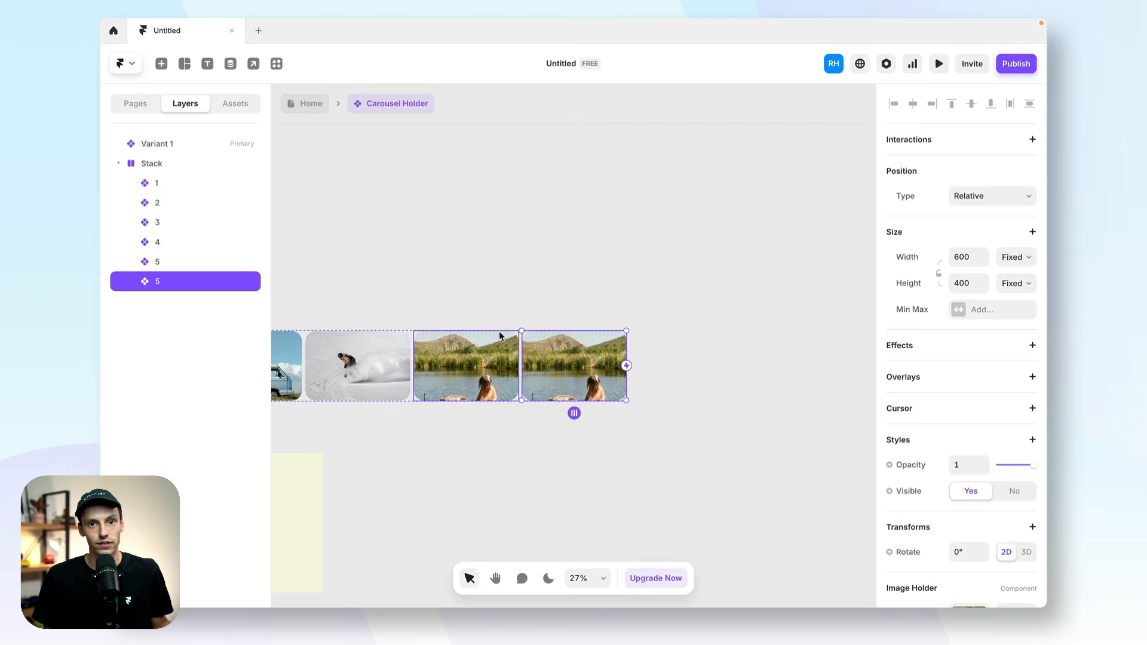
key("Delete")
scroll(475, 346, "left", 6)
scroll(475, 346, "down", 1)
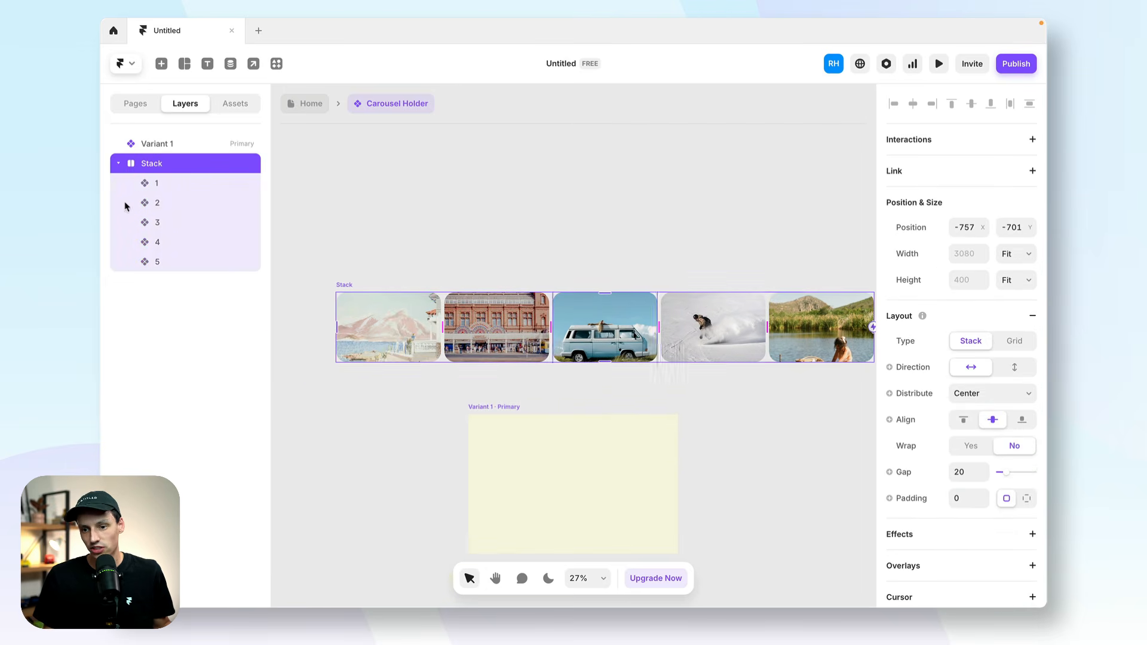
Rename the stack as "Image Grid" and nest it inside Variant 1.
double_click(156, 162)
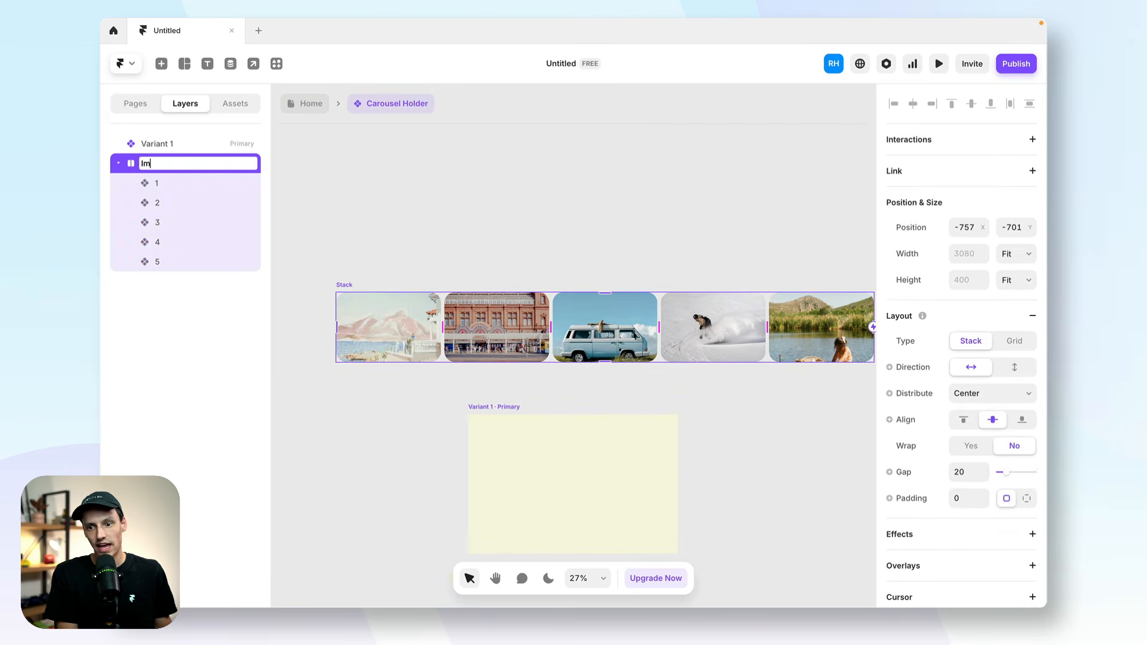
type("Image Grid")
key("Return")
scroll(604, 287, "down", 2)
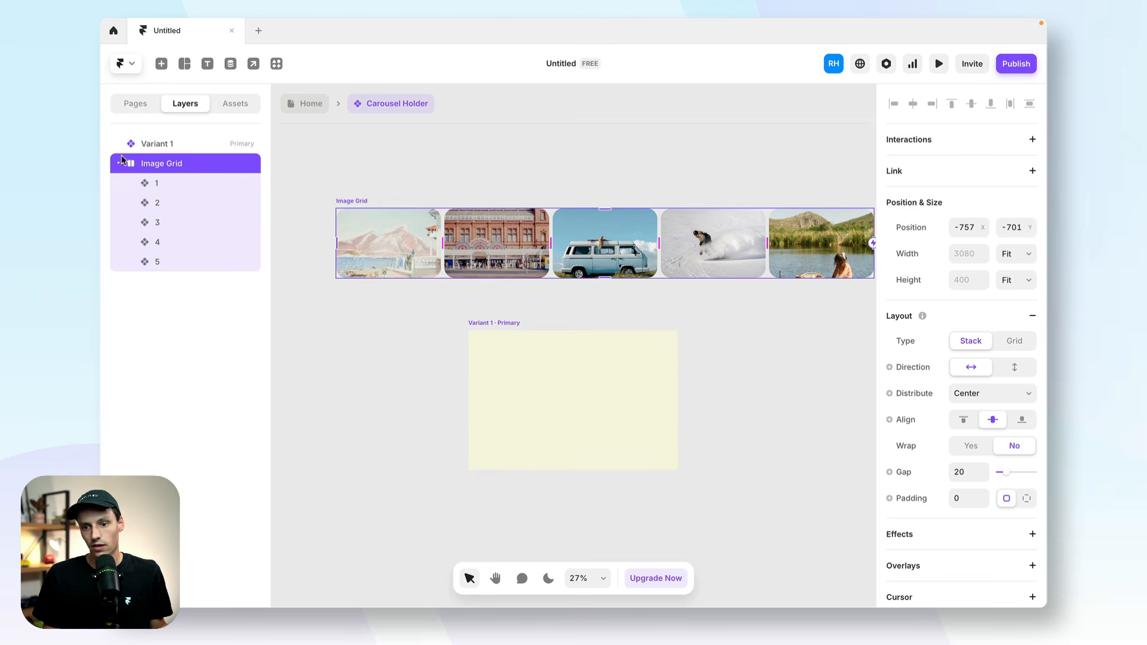
left_click(118, 163)
left_click_drag(151, 166, 212, 145)
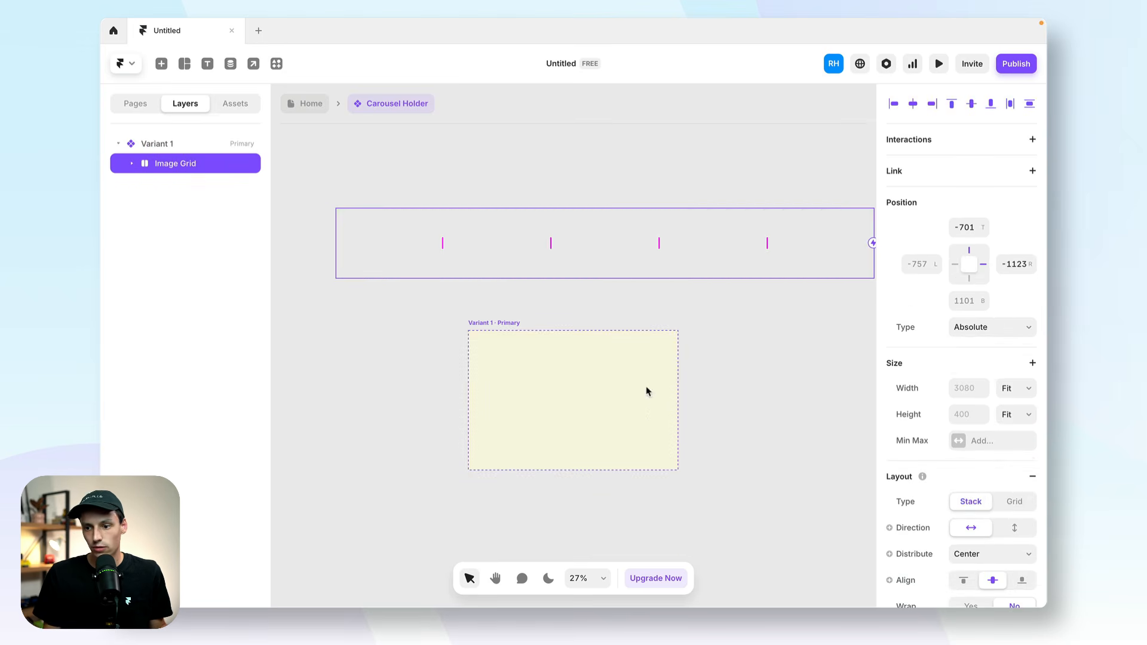
Add a vertical stack layout to Variant 1 and align its content to the left.
left_click(213, 146)
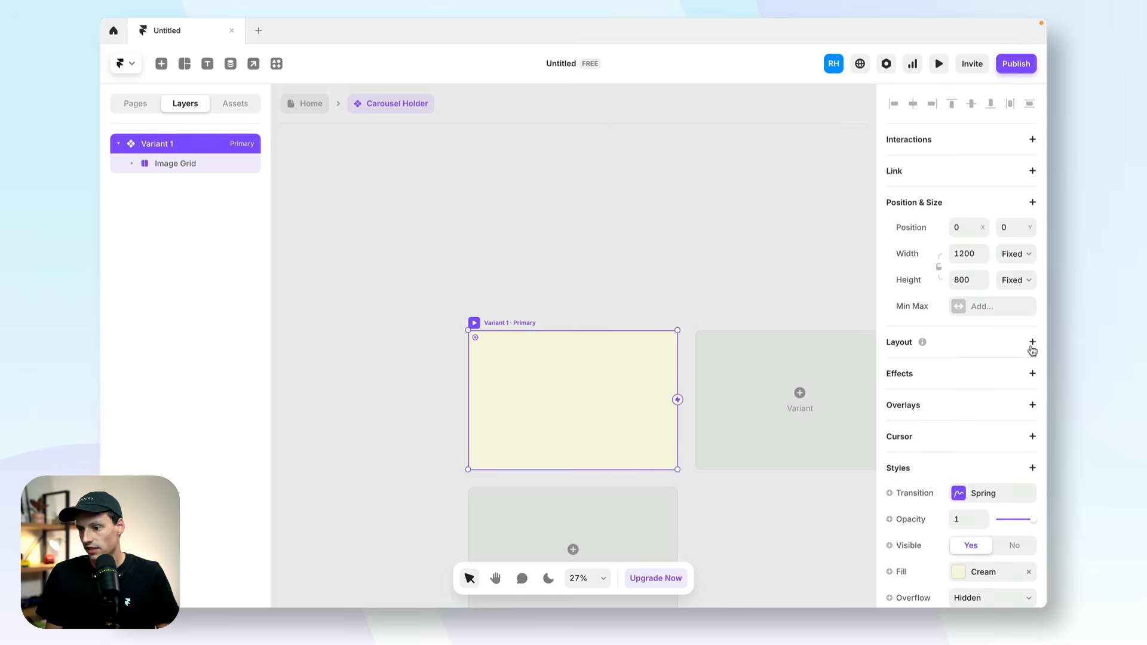
left_click(1033, 343)
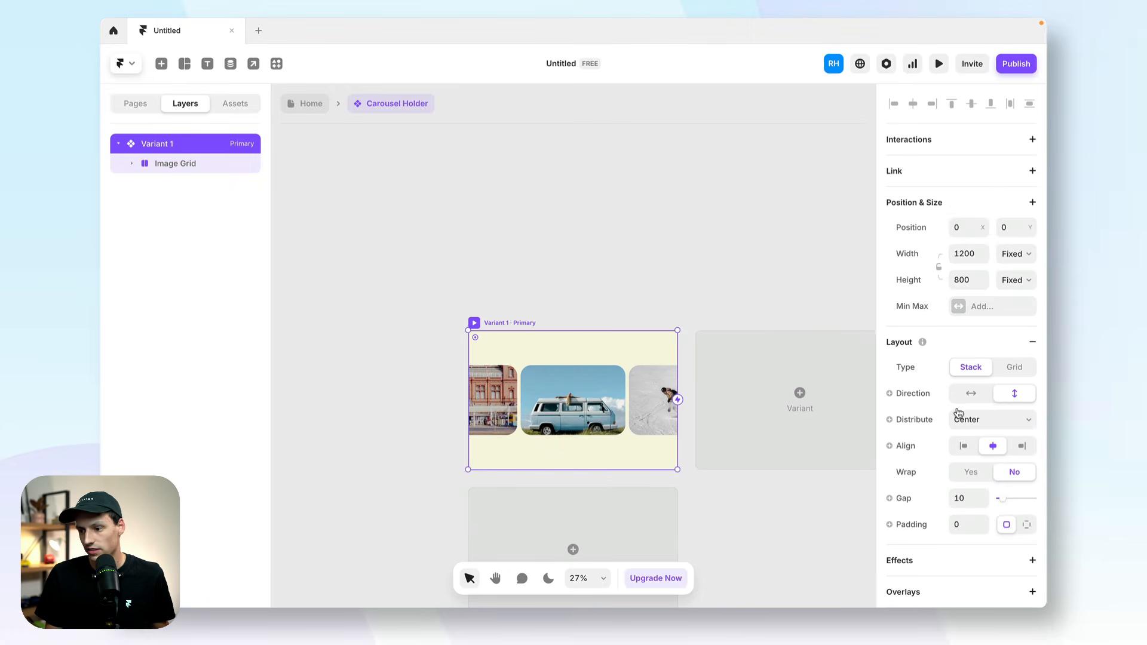
left_click(963, 446)
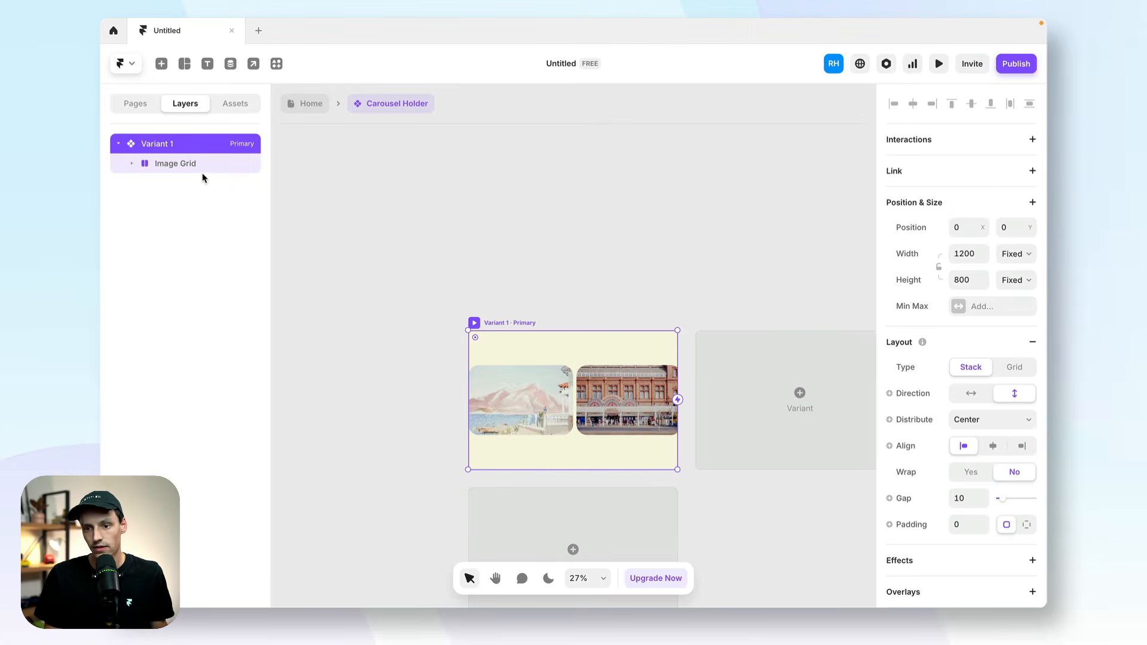
Preview Variant 1 of the Carousel Holder, return to the canvas and look over the area around it.
key("super+p")
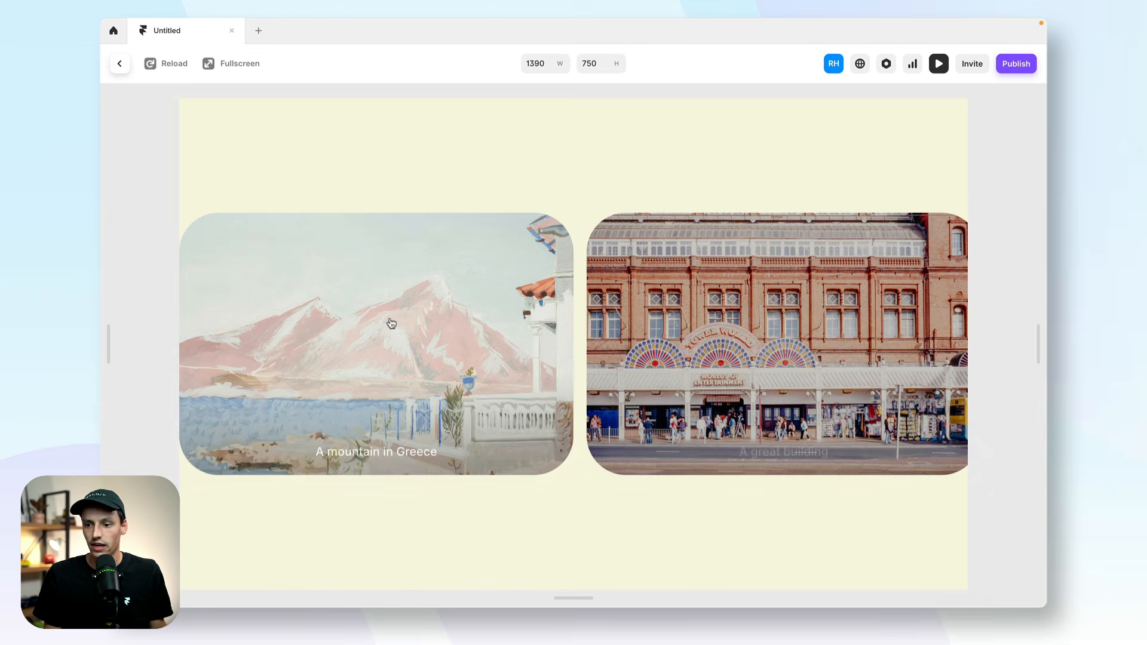
left_click(121, 66)
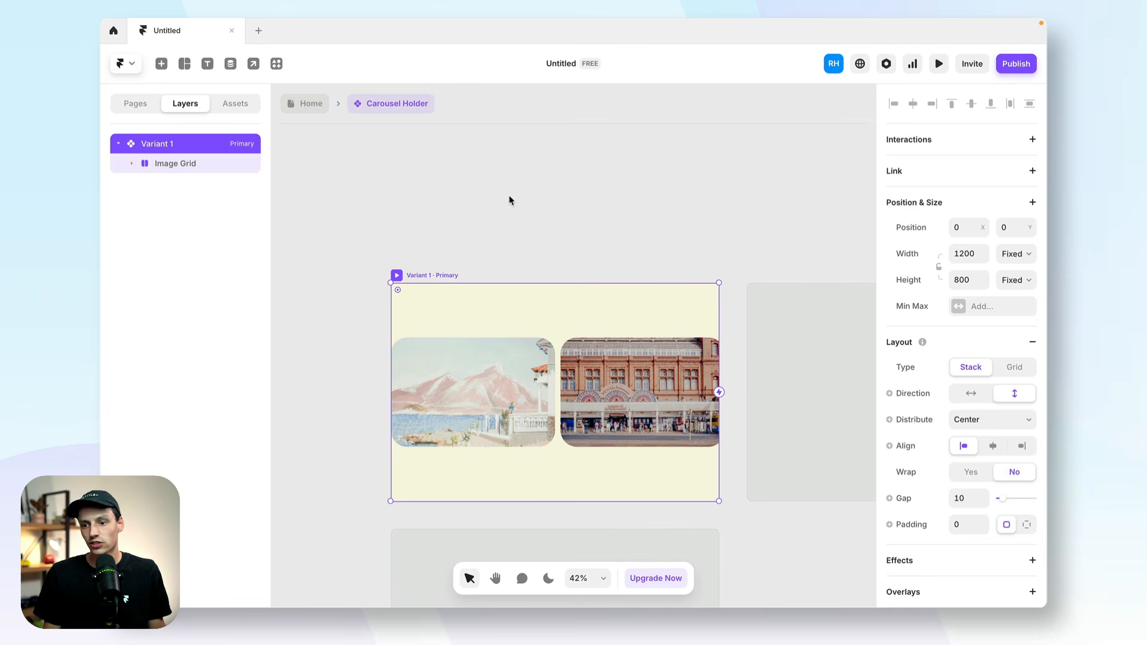
scroll(519, 206, "right", 5)
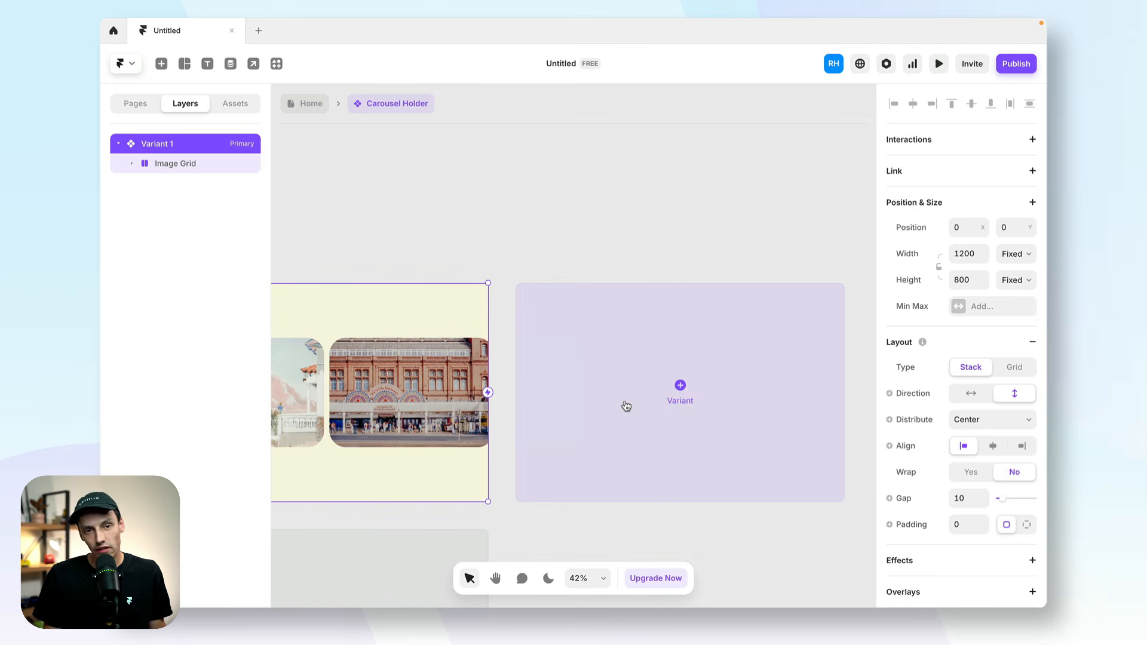
scroll(626, 406, "left", 7)
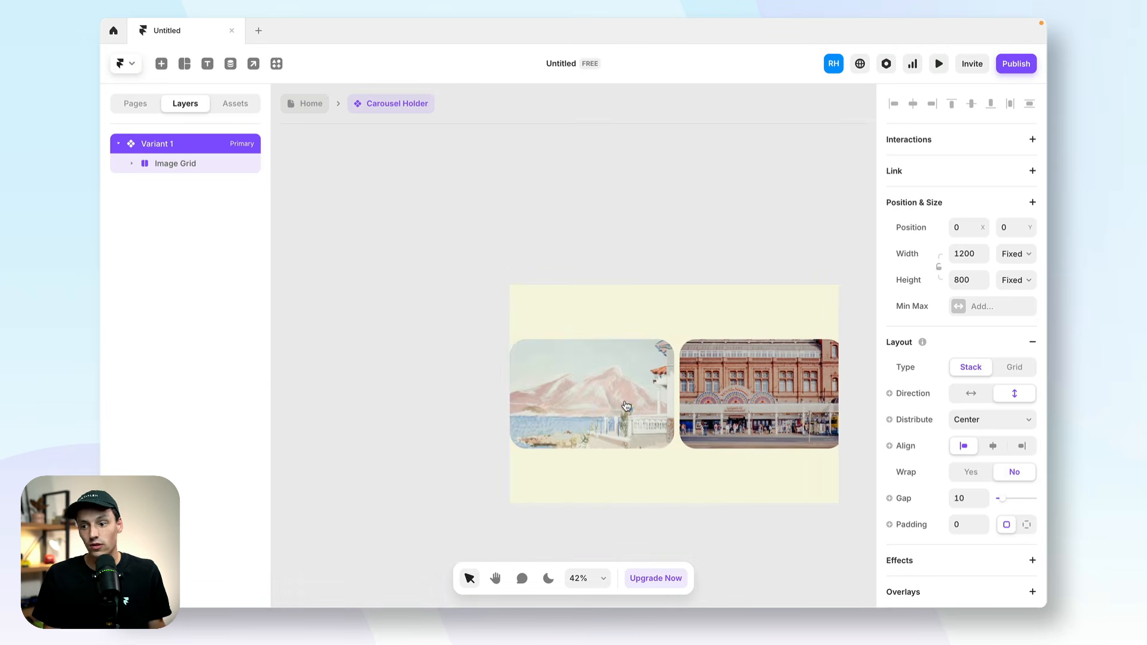
scroll(626, 406, "right", 1)
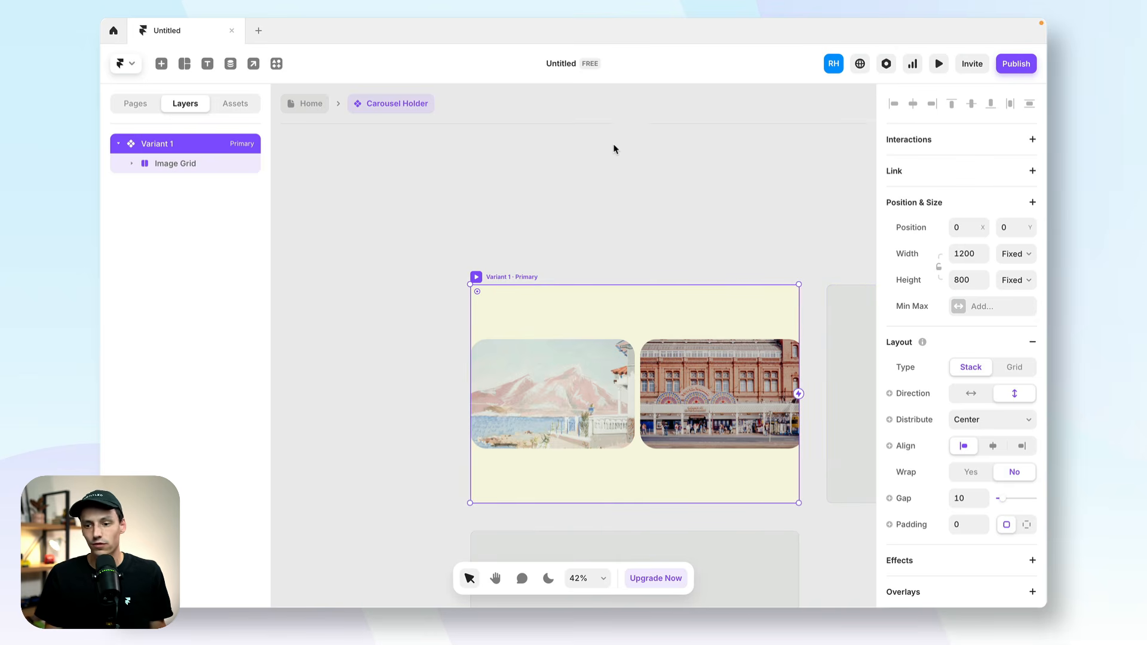
Draw a small square frame inside Variant 1 above the Image Grid and set its width and height to 50.
left_click(618, 172)
scroll(715, 312, "up", 5)
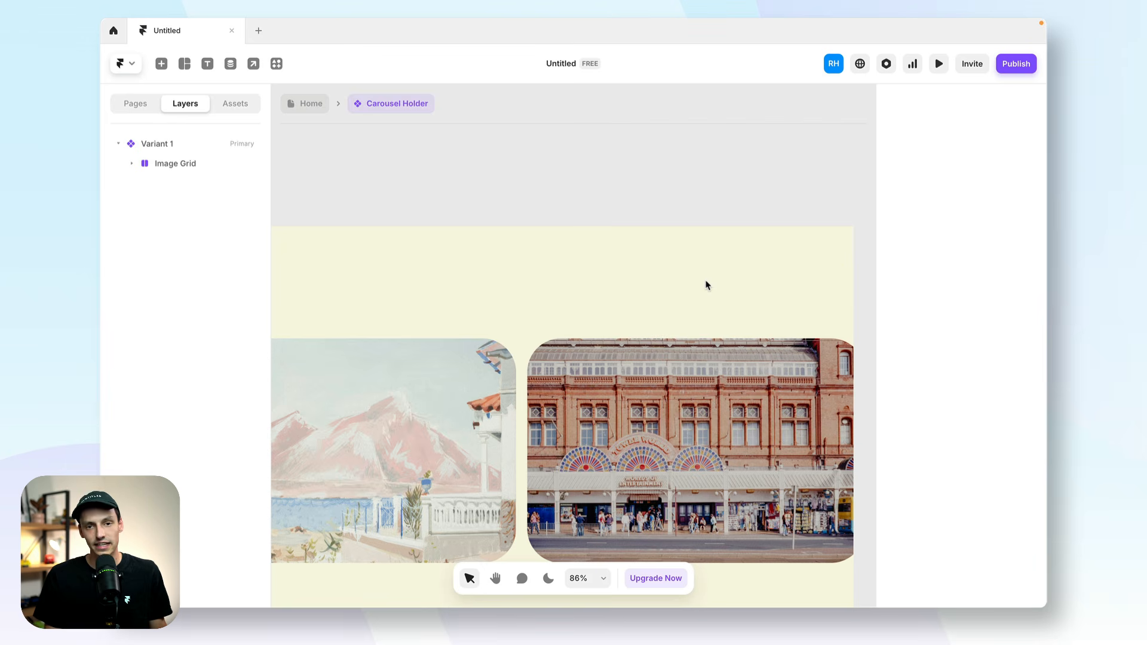
key("f")
left_click_drag(720, 278, 756, 315)
left_click(965, 293)
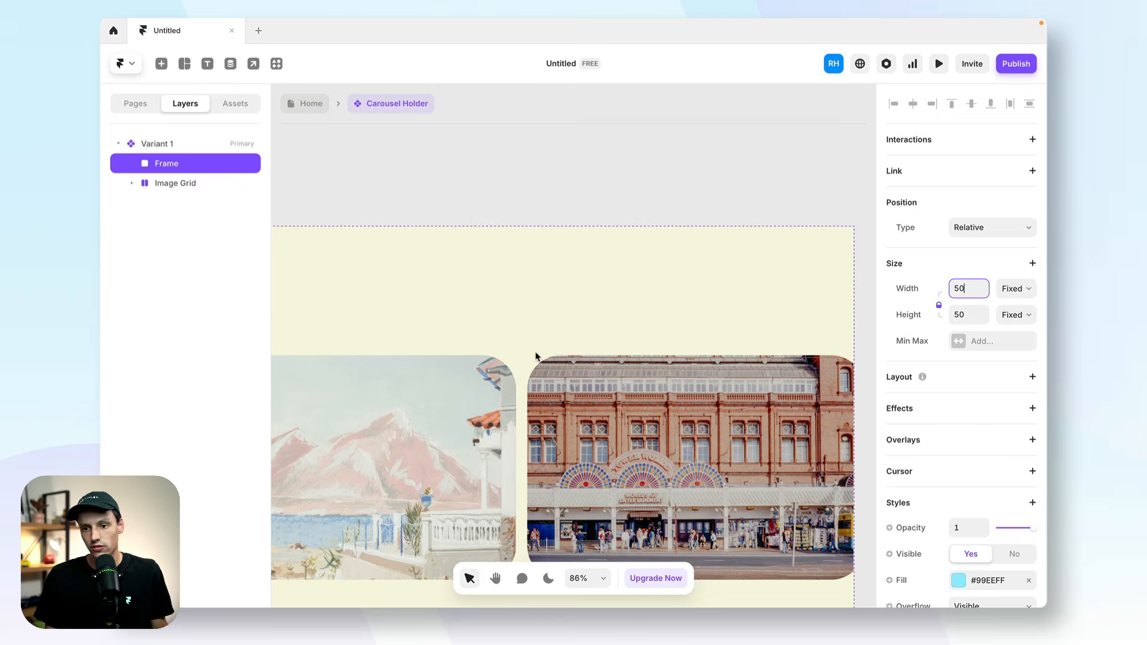
key("Return")
Enlarge the square frame above the first image to 60 by 60.
scroll(602, 375, "left", 7)
scroll(603, 375, "up", 5)
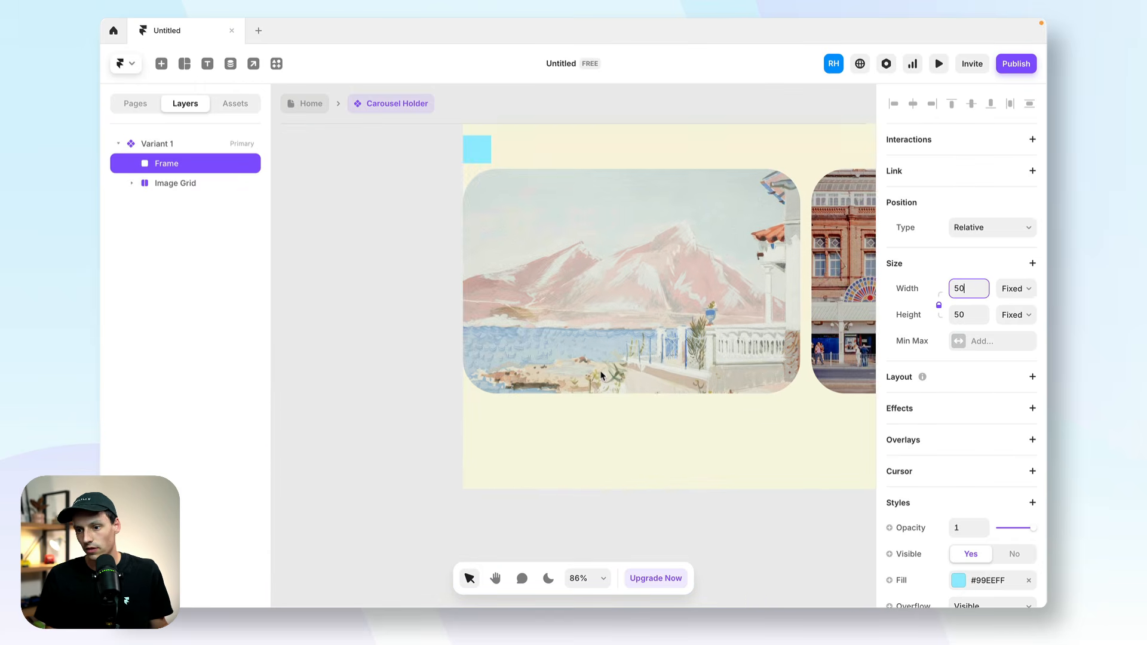
scroll(497, 225, "right", 3)
scroll(497, 225, "up", 2)
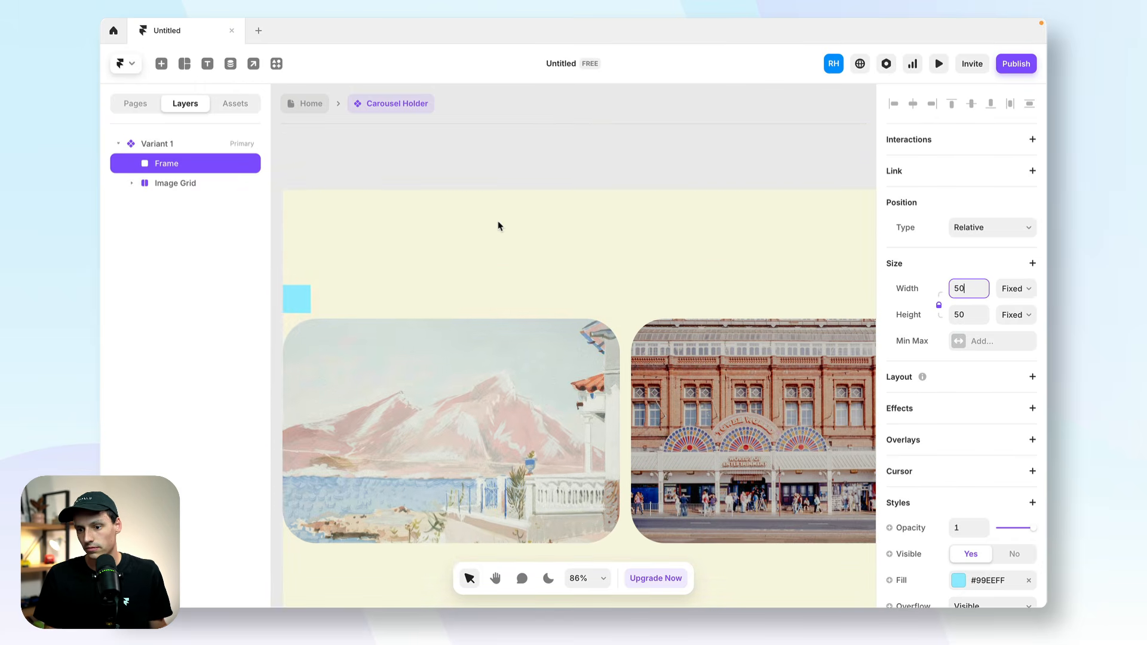
left_click_drag(311, 286, 318, 280)
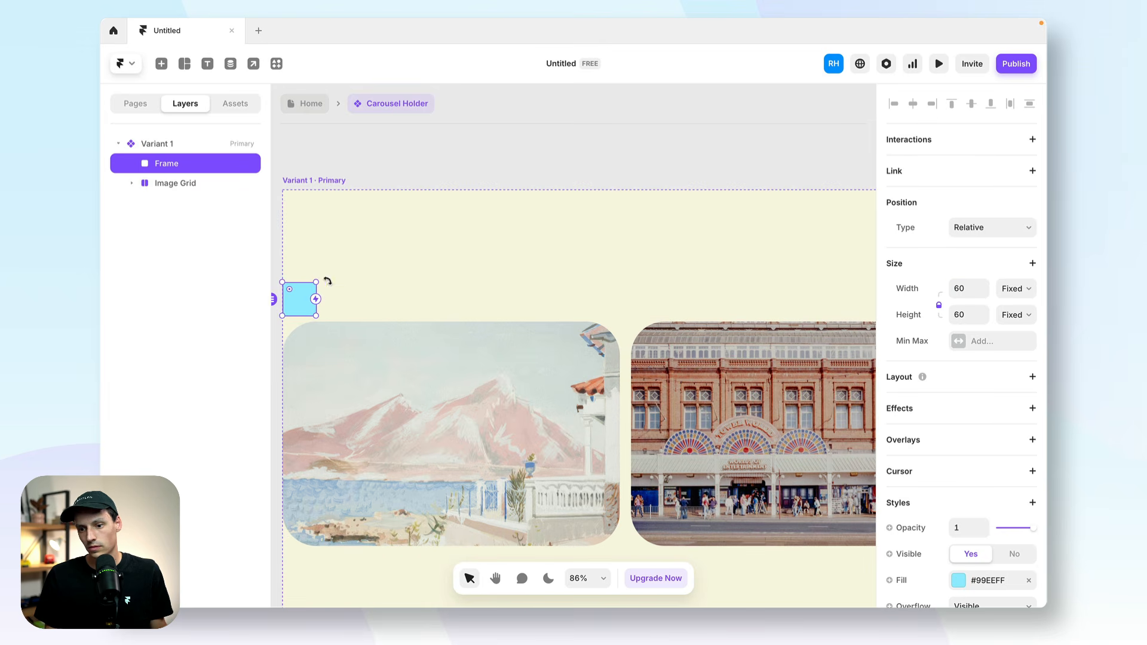
Round the square frame's corners with a radius of 16 and remove its fill.
scroll(968, 436, "down", 4)
left_click(967, 438)
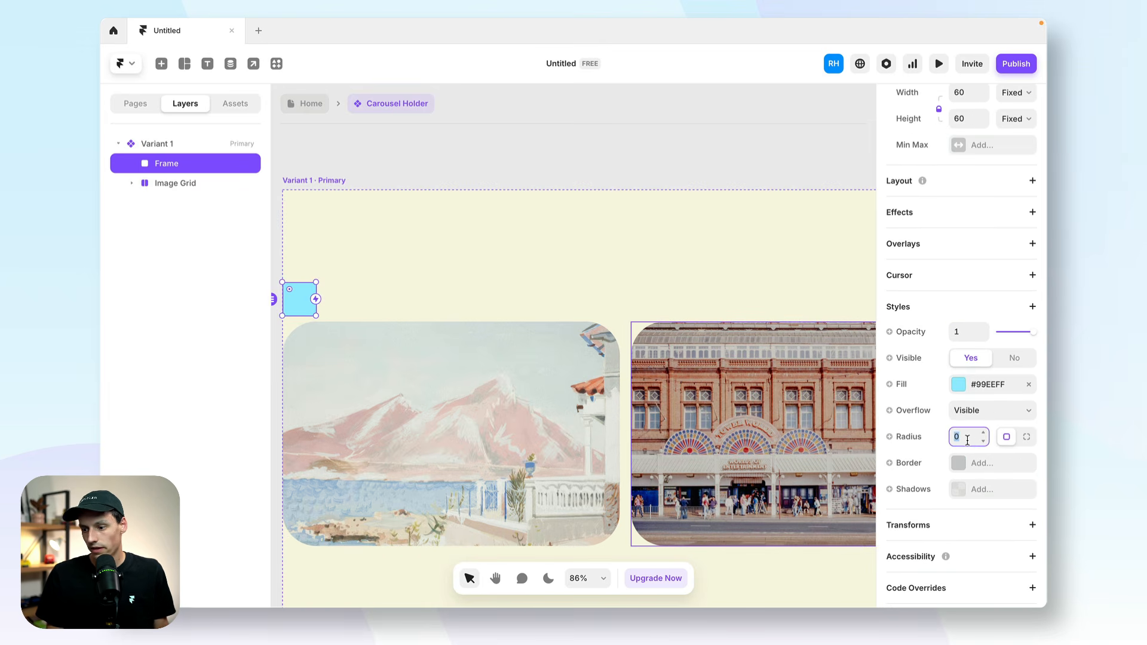
type("6")
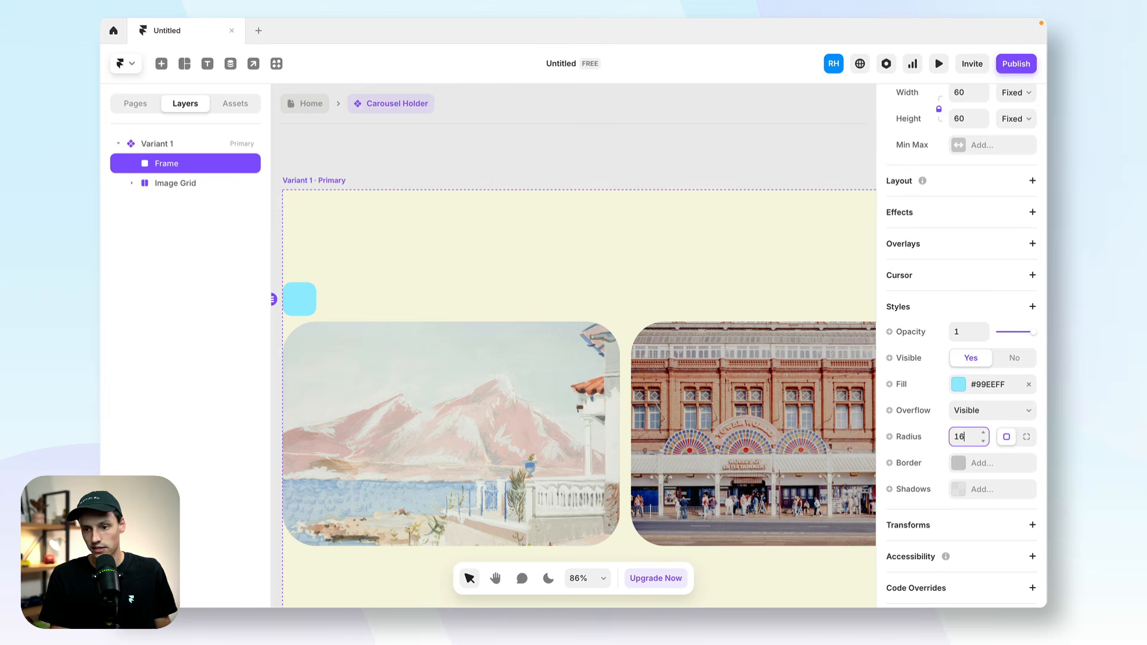
left_click(959, 384)
left_click_drag(774, 346, 561, 505)
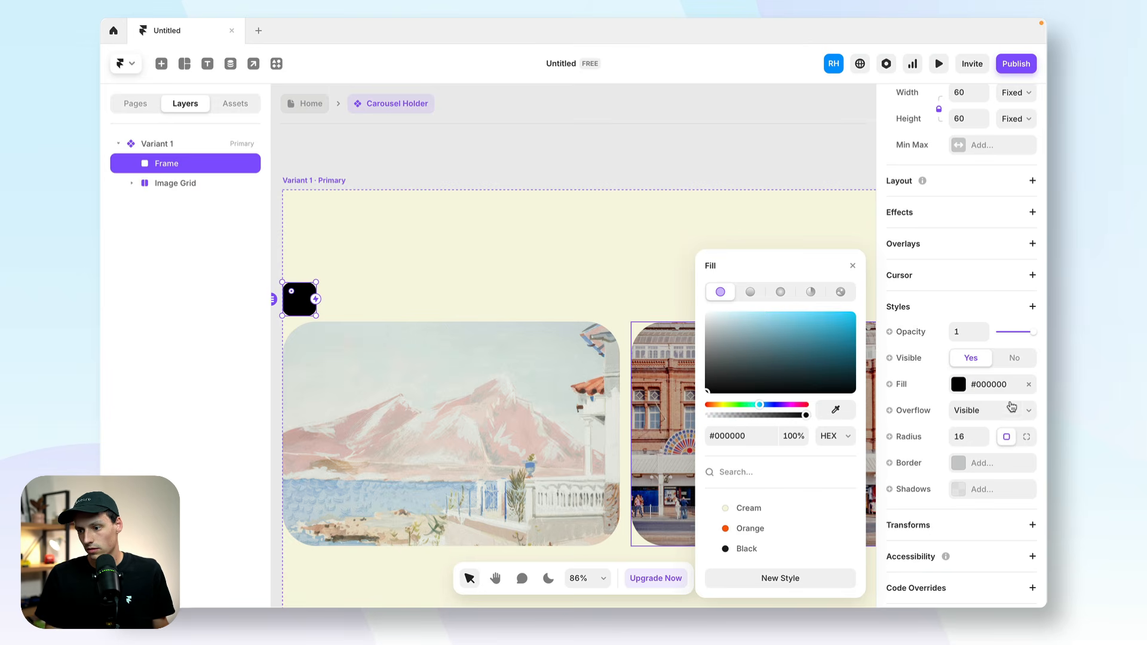
left_click(1026, 383)
Add a solid border of width 1 to the frame, colored #212121 at 28% opacity.
left_click(960, 463)
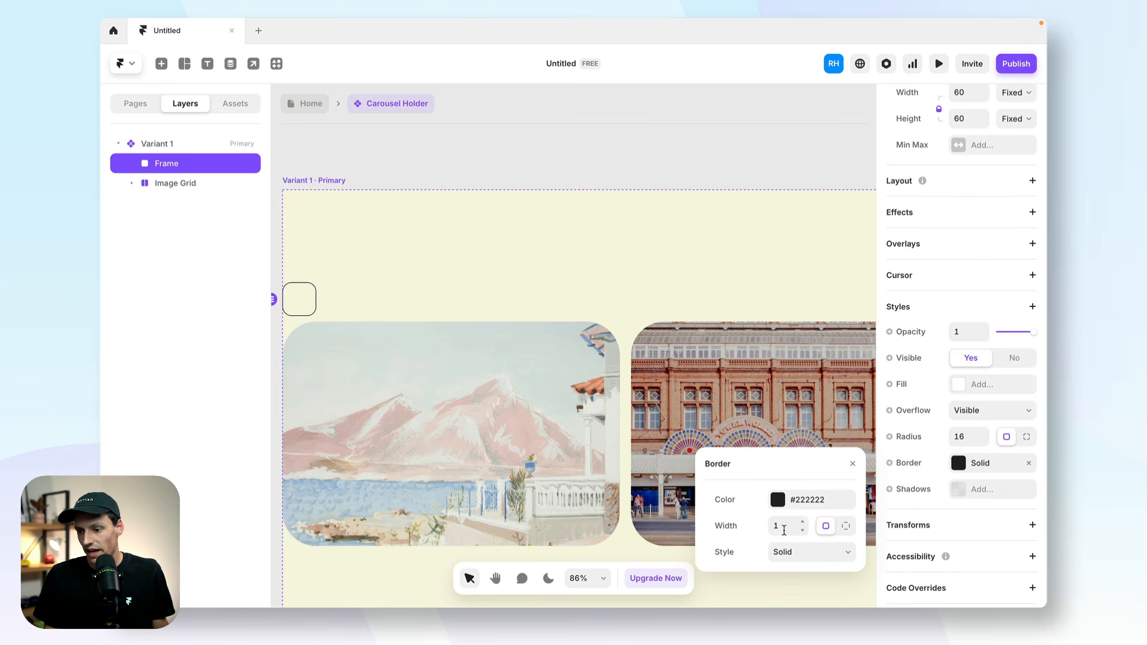
left_click(777, 499)
left_click(735, 435)
left_click_drag(806, 415, 735, 416)
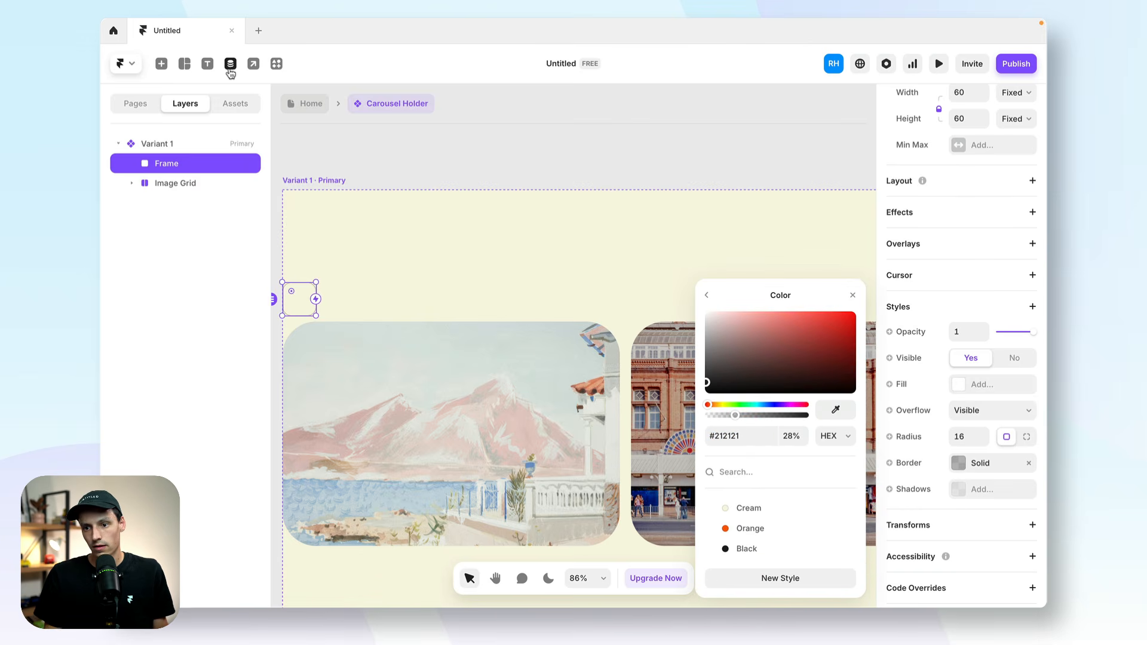
Search the insertable elements for "icon" and place a Hero icon inside the bordered frame.
left_click(161, 64)
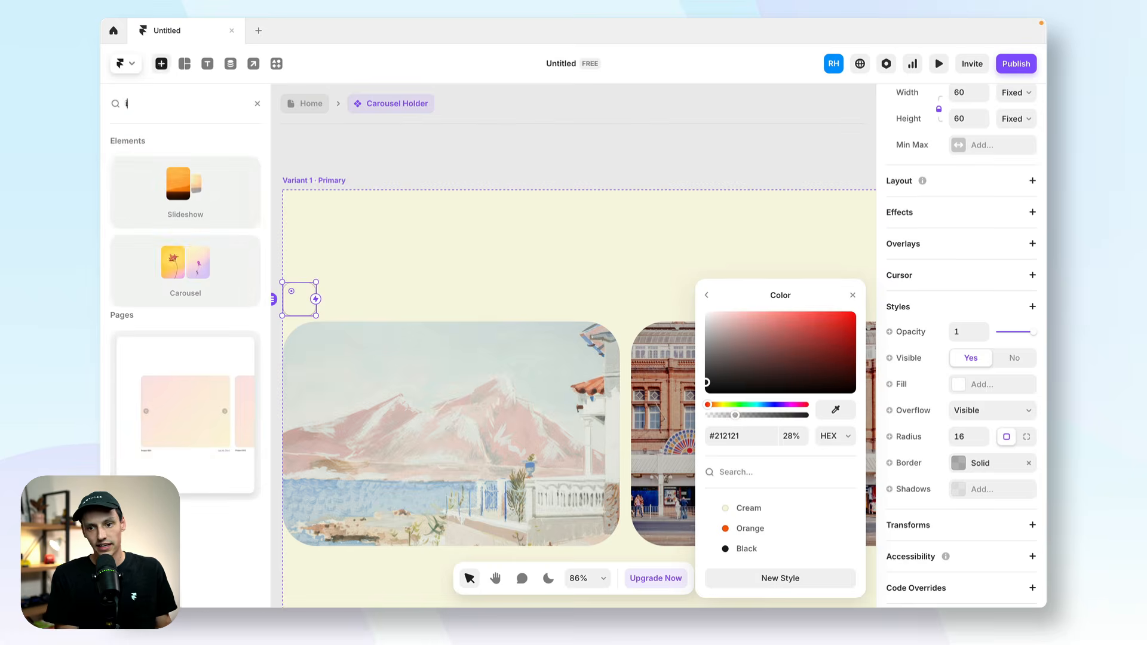
type("icon")
scroll(194, 365, "down", 5)
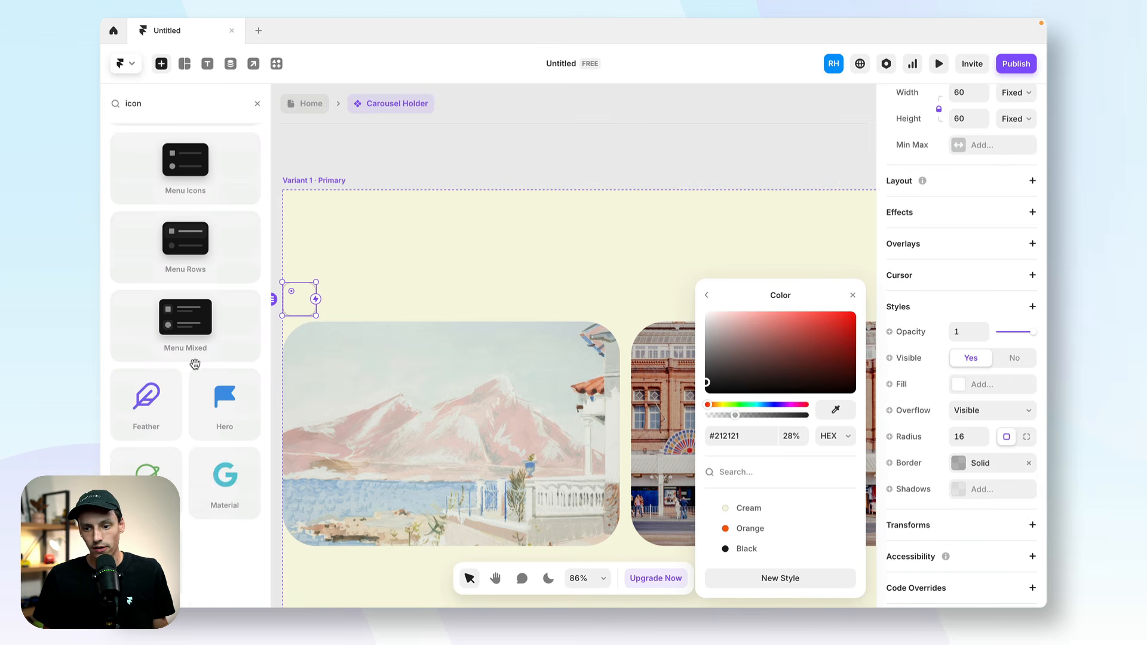
left_click_drag(218, 399, 288, 318)
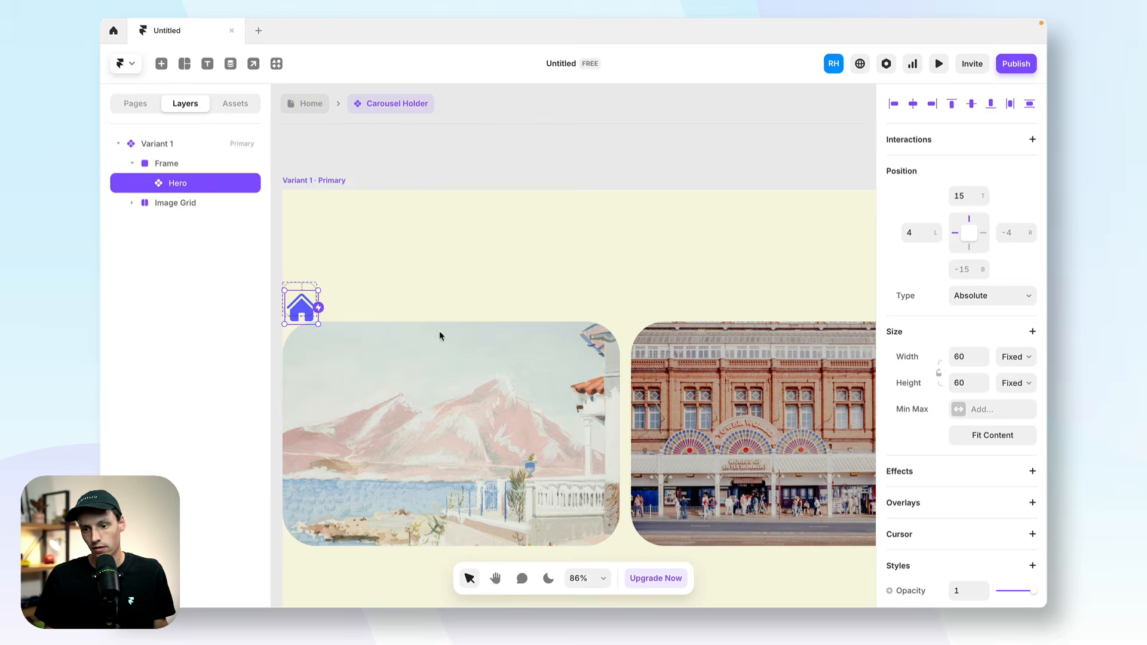
Change the Hero icon to ArrowRight and shrink it to about 26 by 26.
left_click(995, 426)
type("arr")
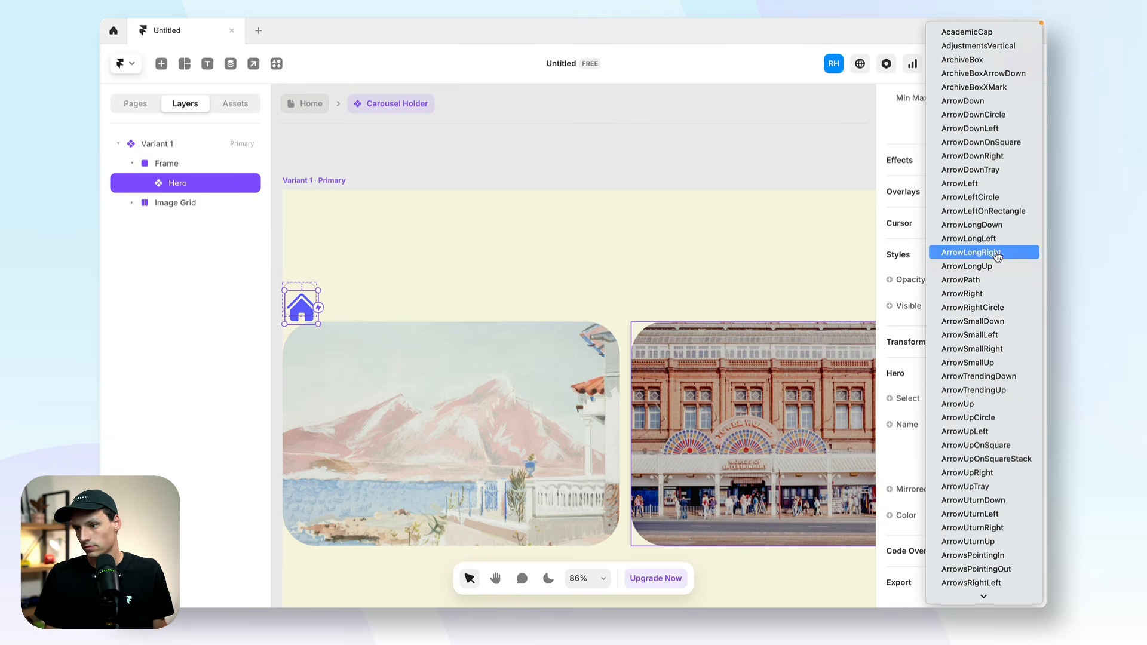
left_click(992, 294)
left_click_drag(319, 321, 300, 306)
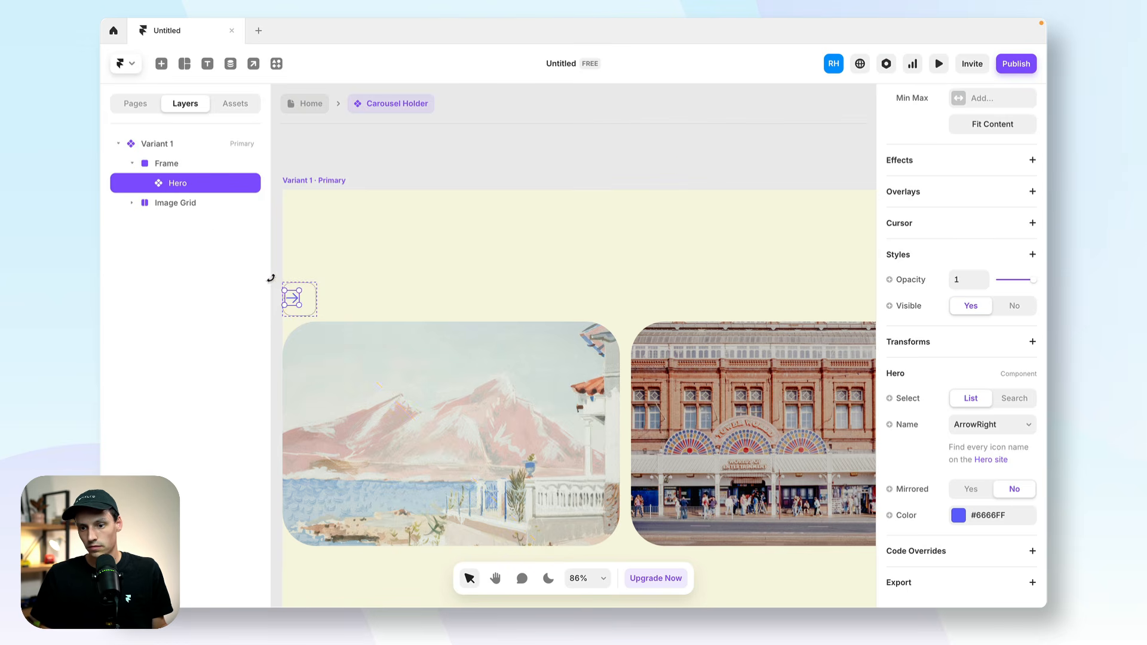
Add a stack layout to the bordered frame so the arrow icon is centered in it.
scroll(299, 320, "up", 5)
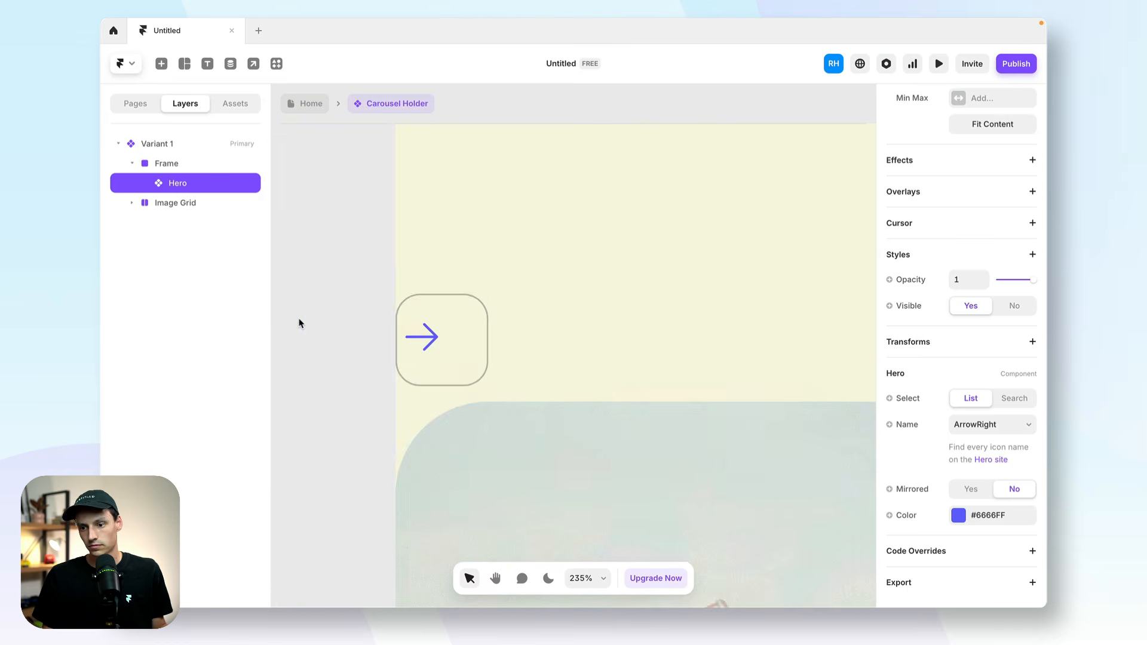
left_click(489, 370)
scroll(952, 226, "up", 2)
left_click(1032, 270)
Set the arrow icon's color to black, #000000.
left_click(462, 352)
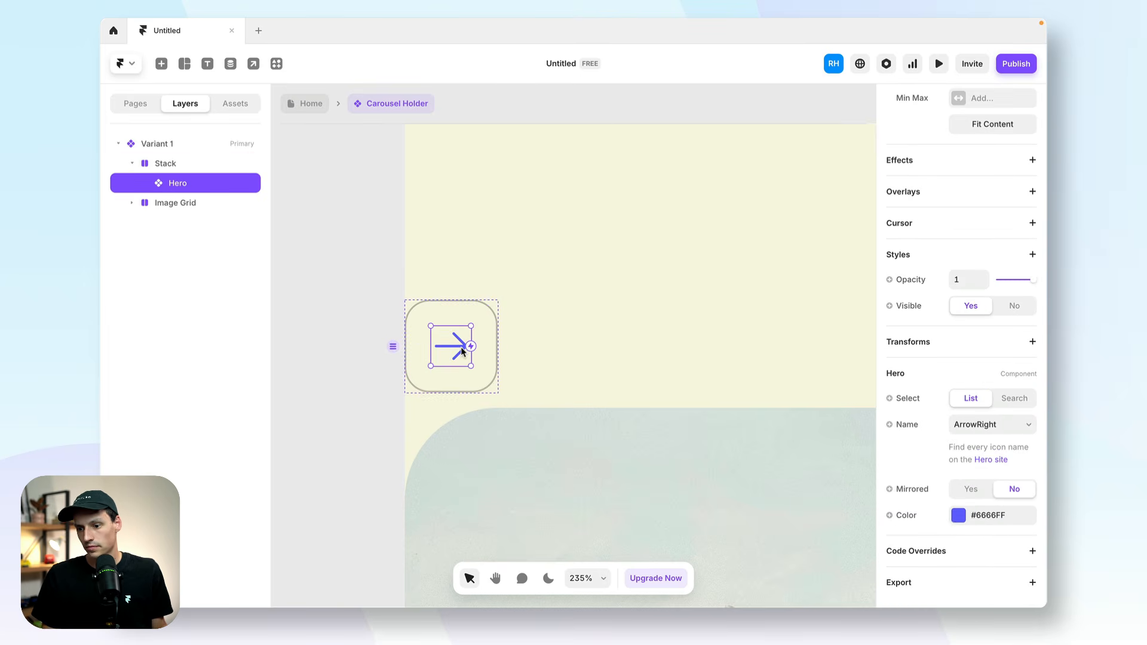
left_click(956, 515)
left_click_drag(774, 365, 605, 482)
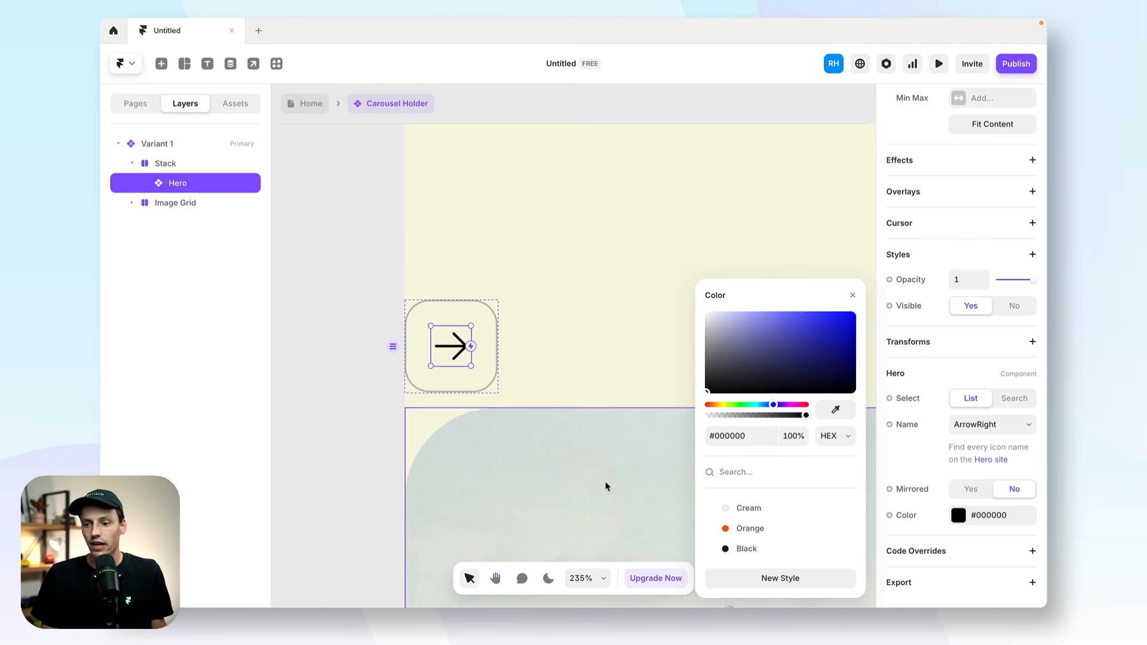
Turn the arrow button stack into a new component titled "Arrows".
left_click(489, 374)
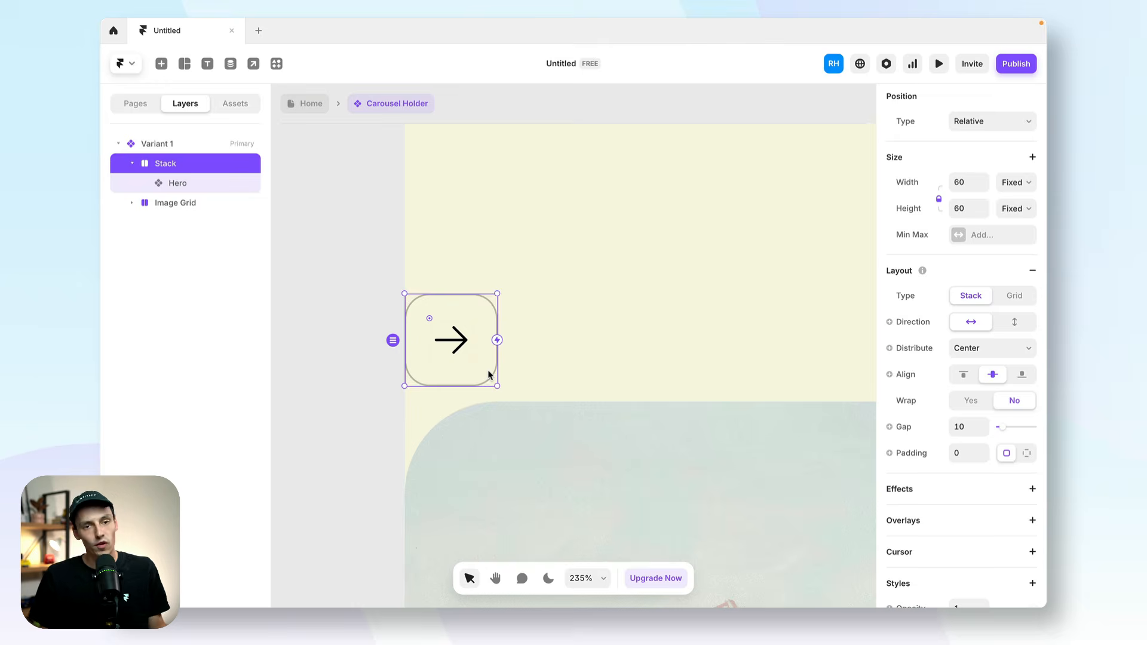
right_click(489, 374)
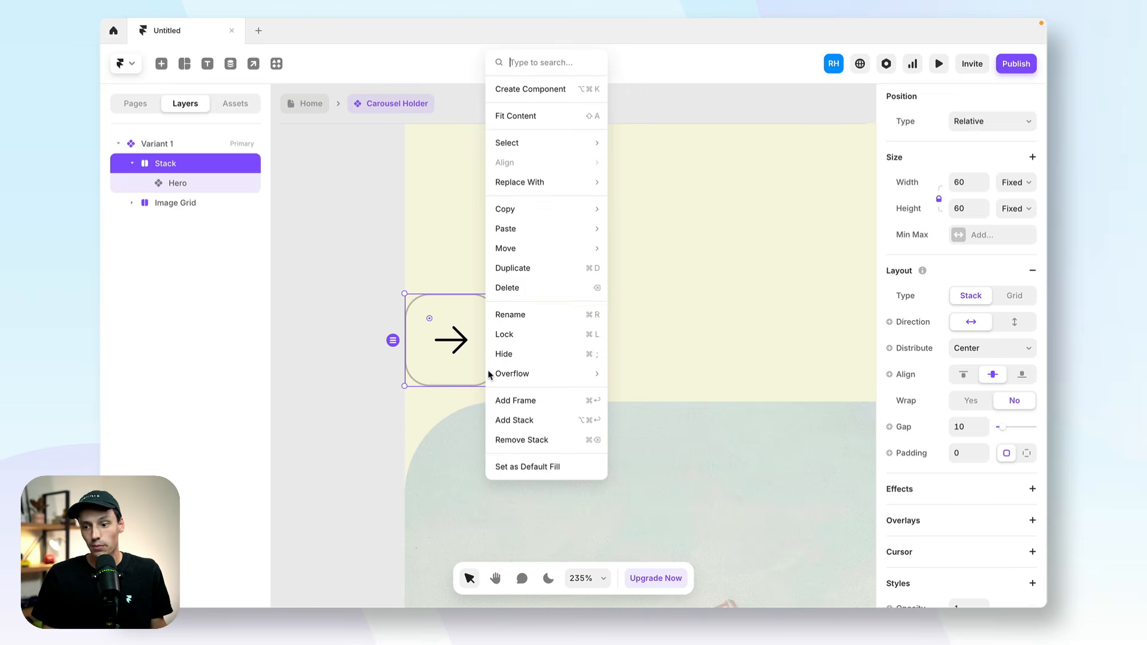
left_click(555, 97)
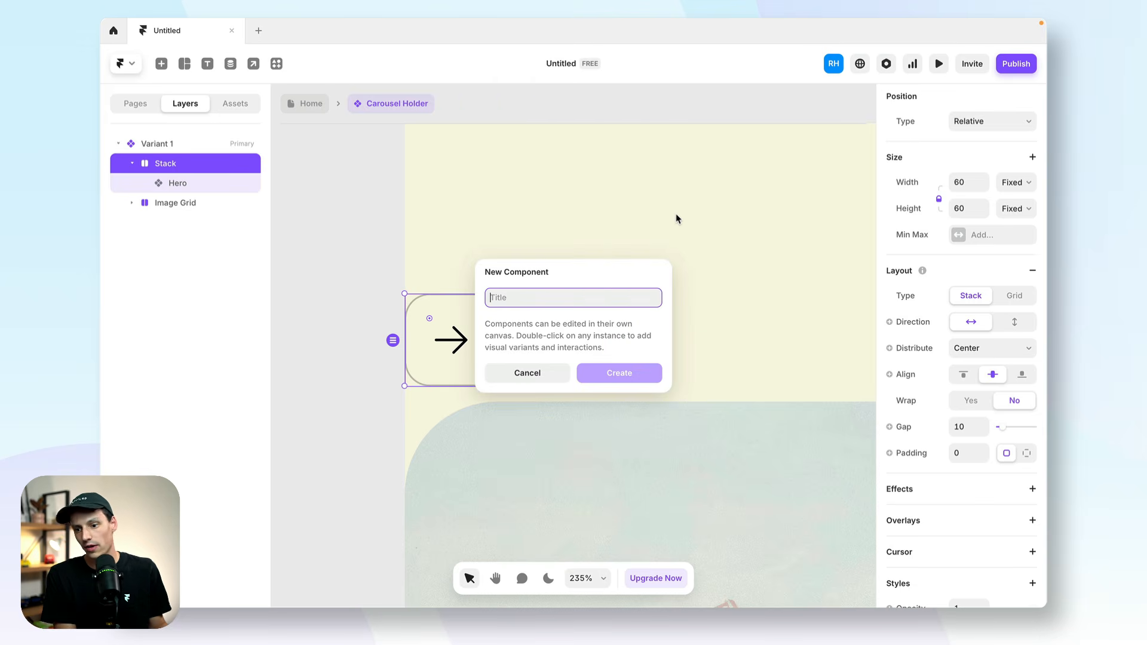
type("Arrows")
key("Return")
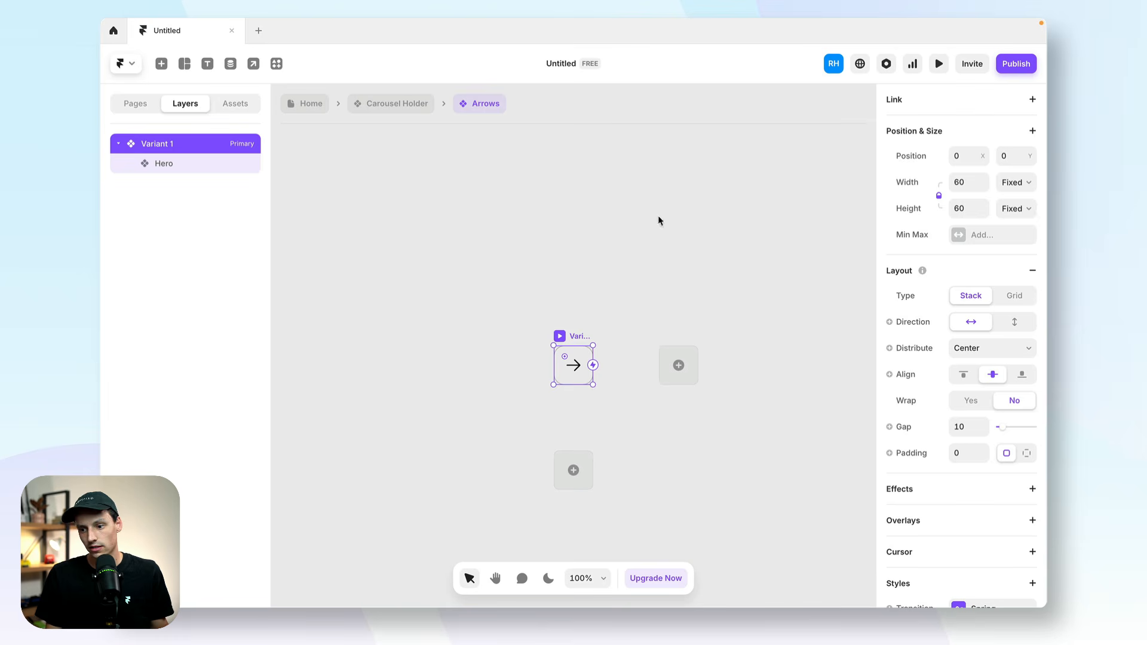
Rename the primary variant of the Arrows component as "Right".
double_click(178, 144)
type("Right")
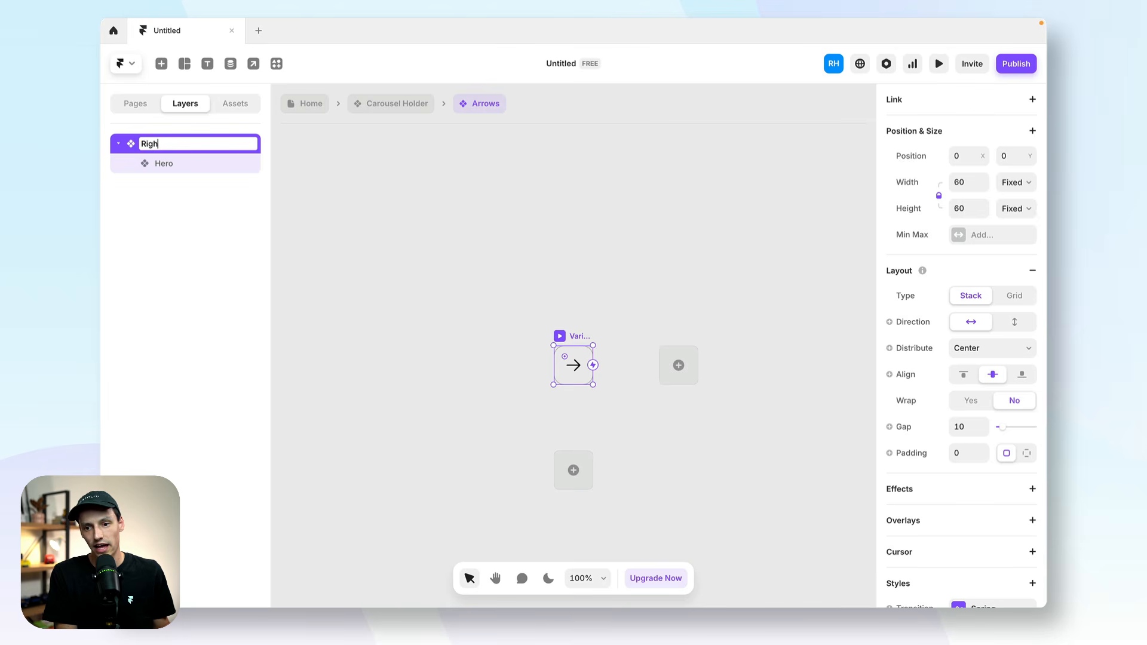
key("Return")
Add a second variant beside Right and rotate its arrow icon by 180°.
left_click(678, 365)
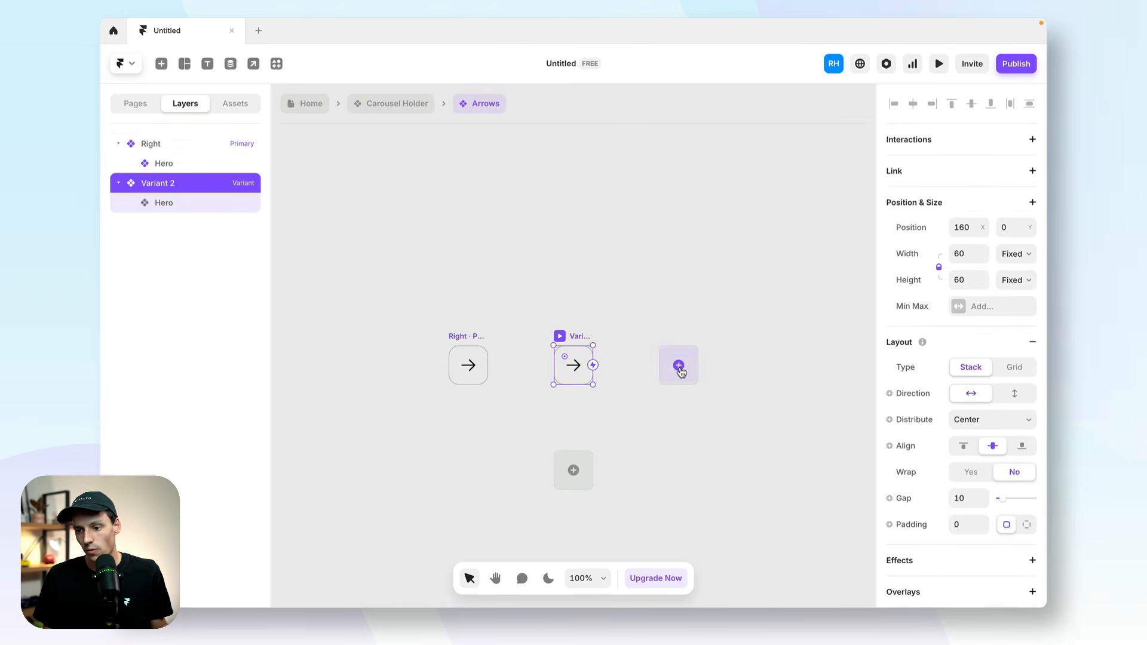
left_click(581, 369)
left_click_drag(589, 357, 540, 384)
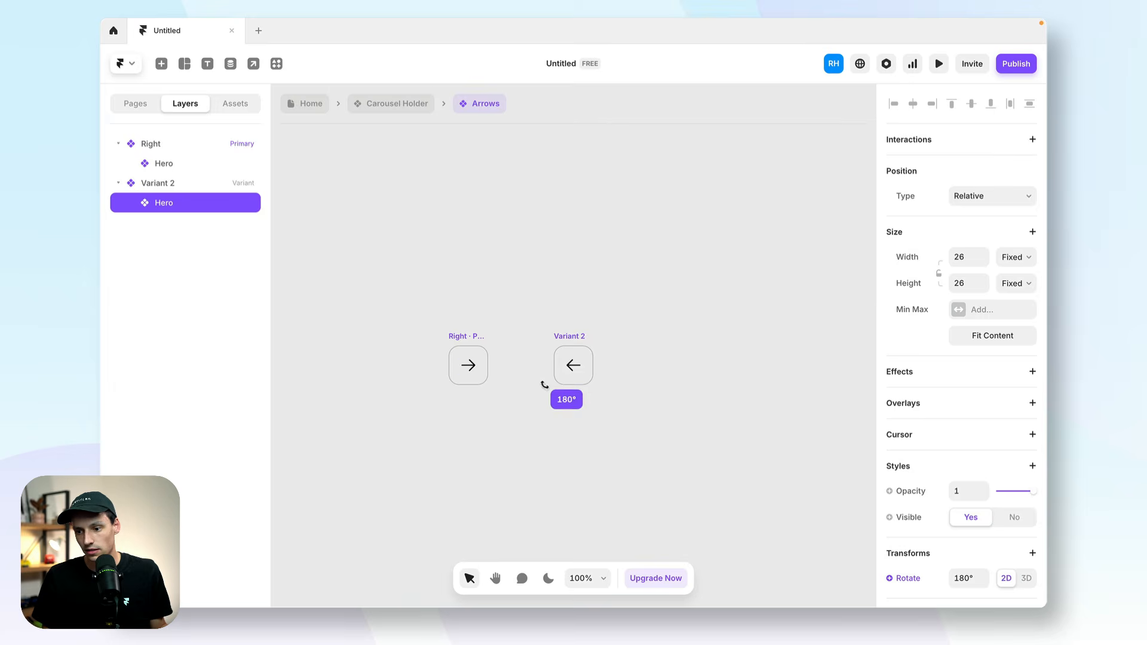
Rename the second arrow variant as "Left".
left_click(565, 338)
double_click(168, 183)
type("Left")
key("Return")
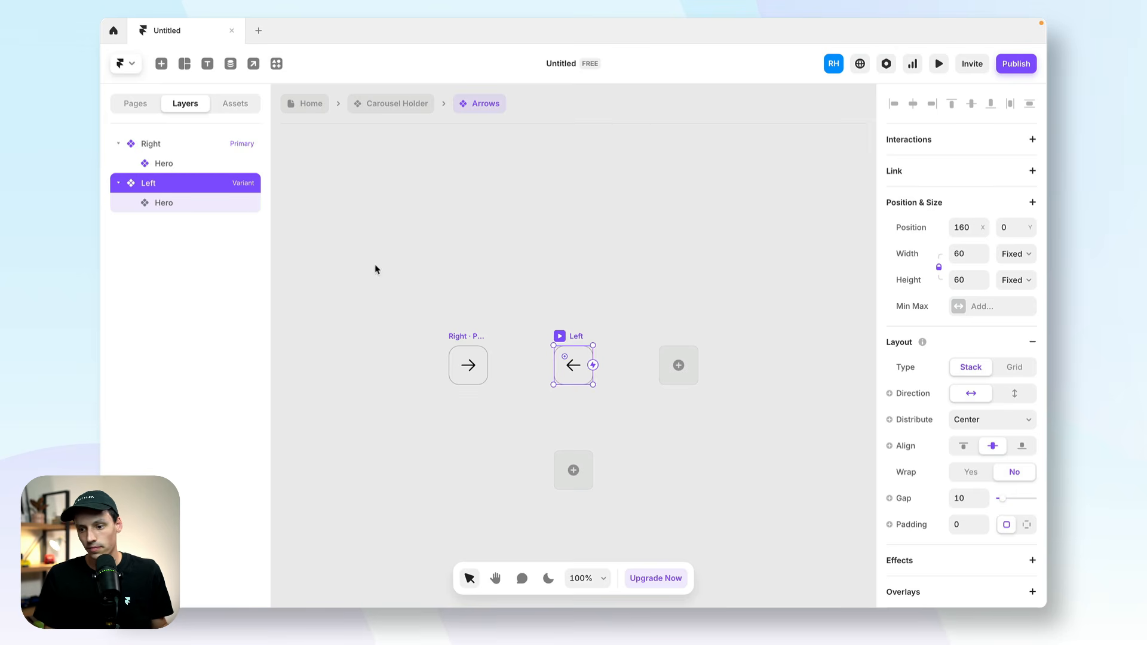
Add a hover state to the Right variant and give it a white #FFFFFF fill.
left_click(461, 355)
left_click(468, 466)
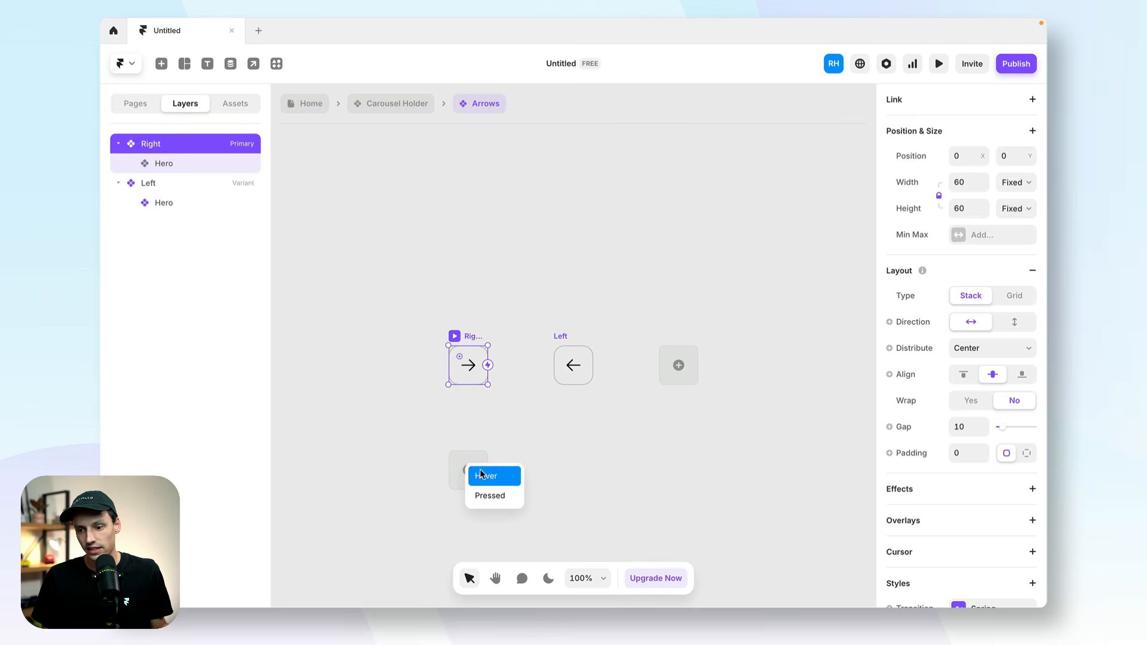
left_click(505, 472)
scroll(992, 418, "down", 6)
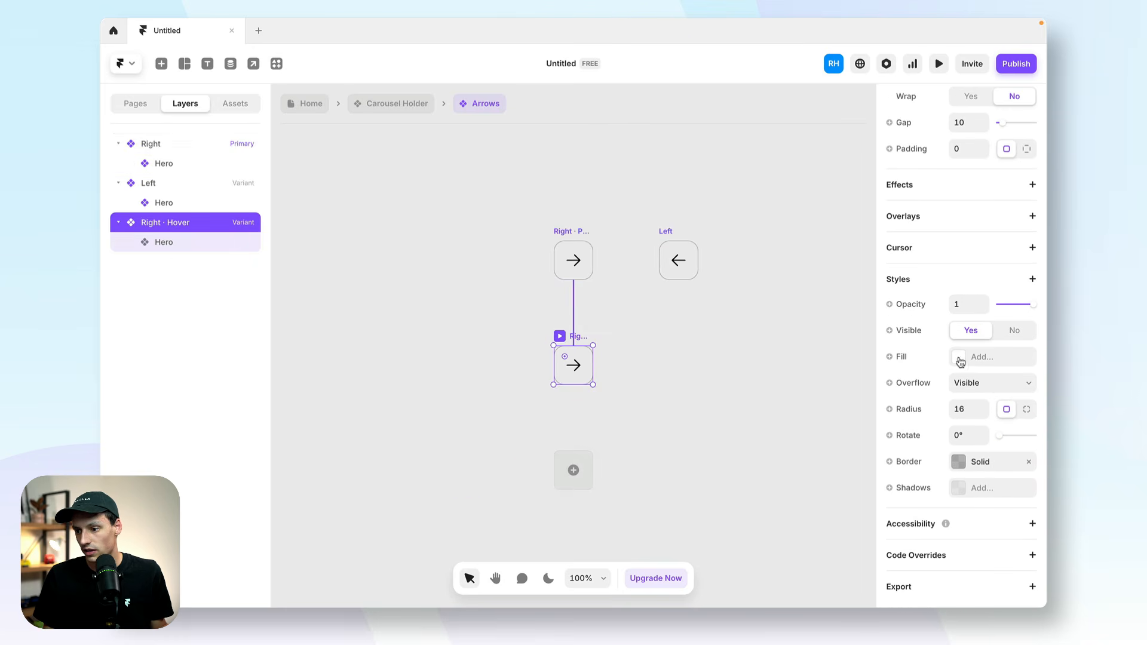
left_click(958, 357)
left_click_drag(778, 381, 676, 291)
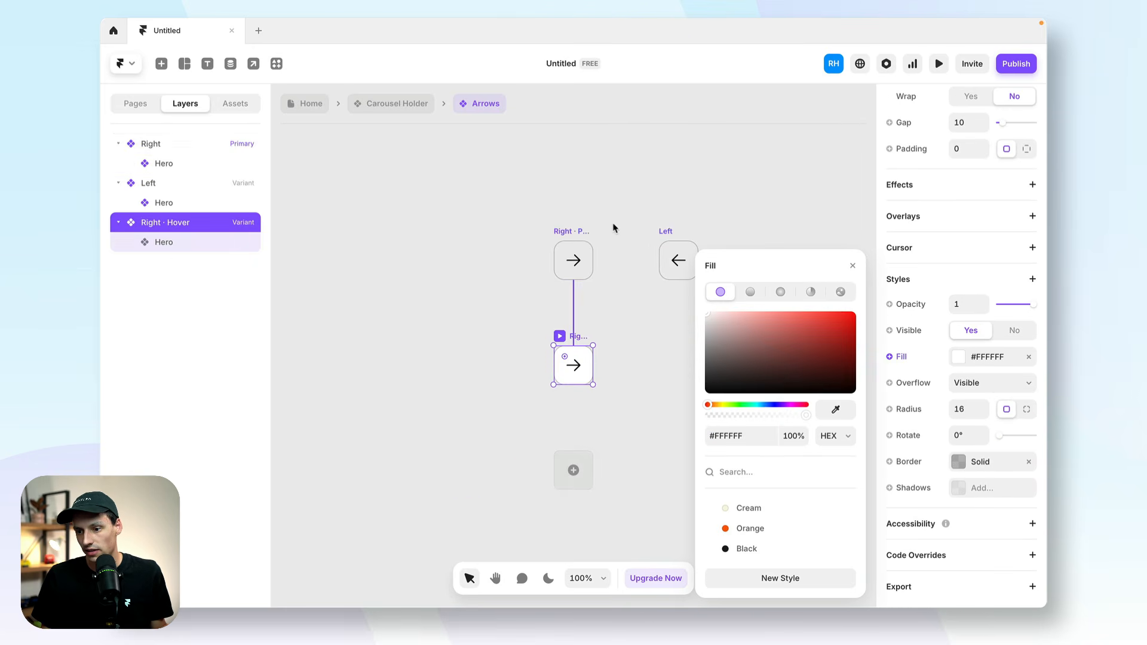
Add a hover state to the Left arrow variant and give it a white fill.
left_click(663, 232)
left_click(679, 365)
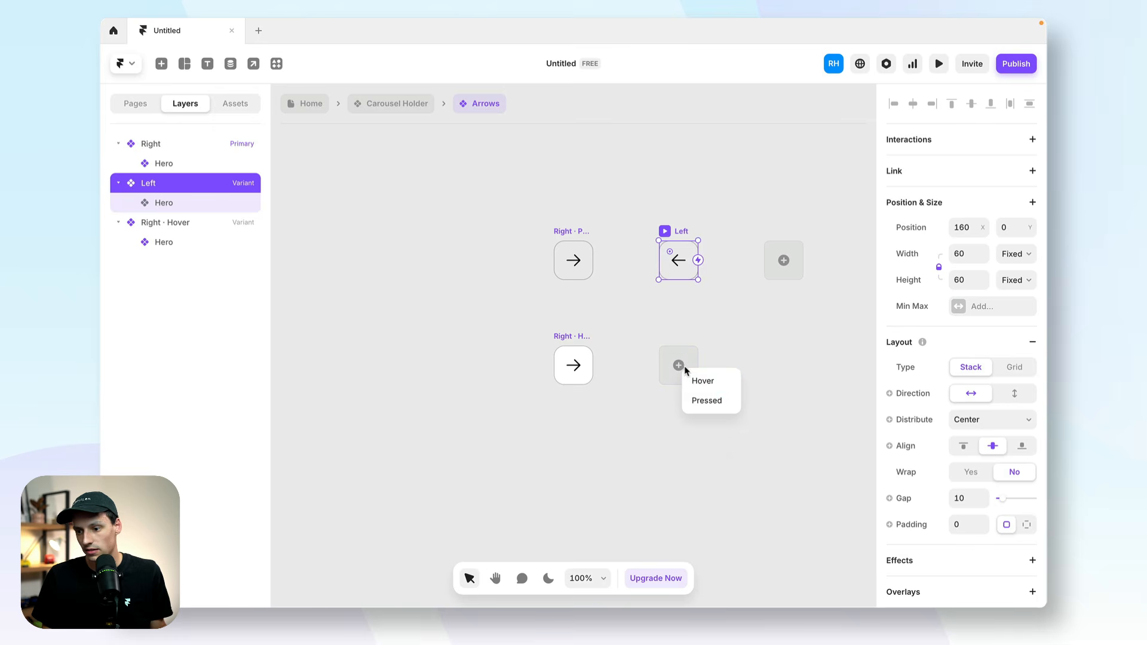
left_click(711, 381)
scroll(980, 478, "down", 5)
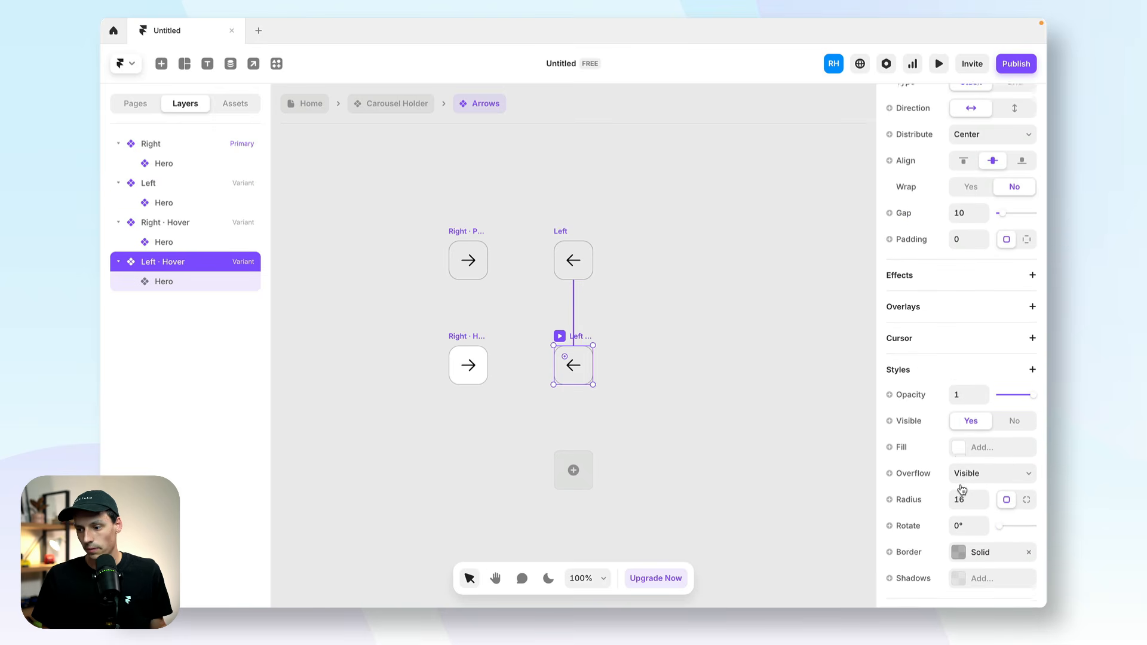
left_click(960, 448)
left_click_drag(789, 370, 556, 197)
left_click(488, 193)
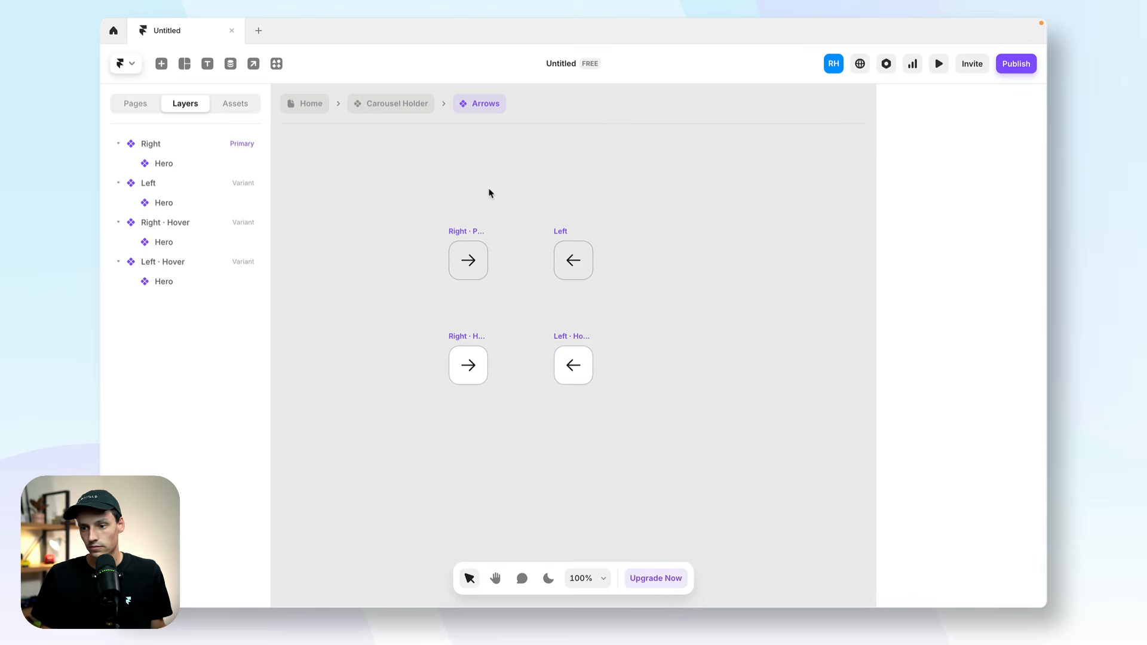
Return to the Carousel Holder component and preview it.
left_click(390, 105)
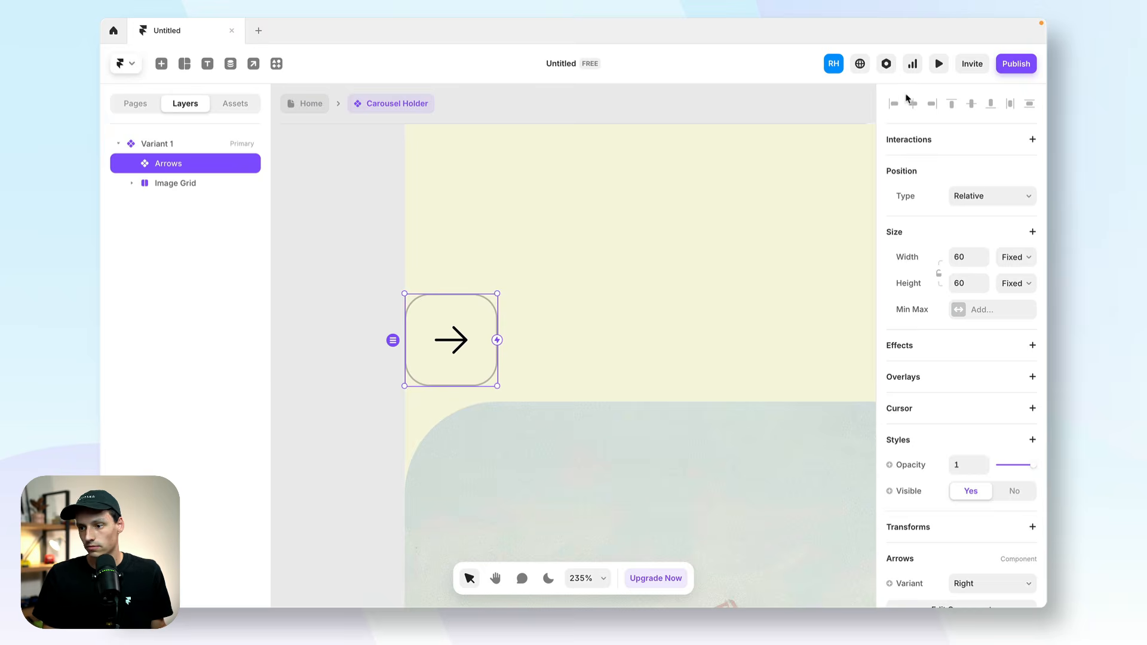
left_click(938, 65)
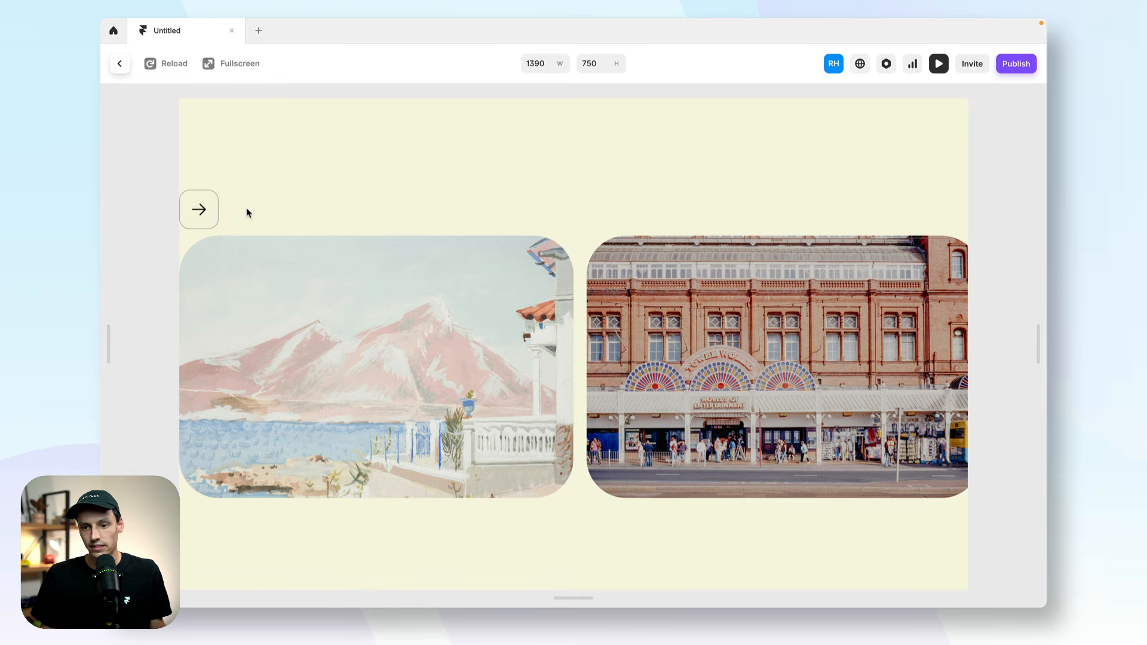
left_click(119, 63)
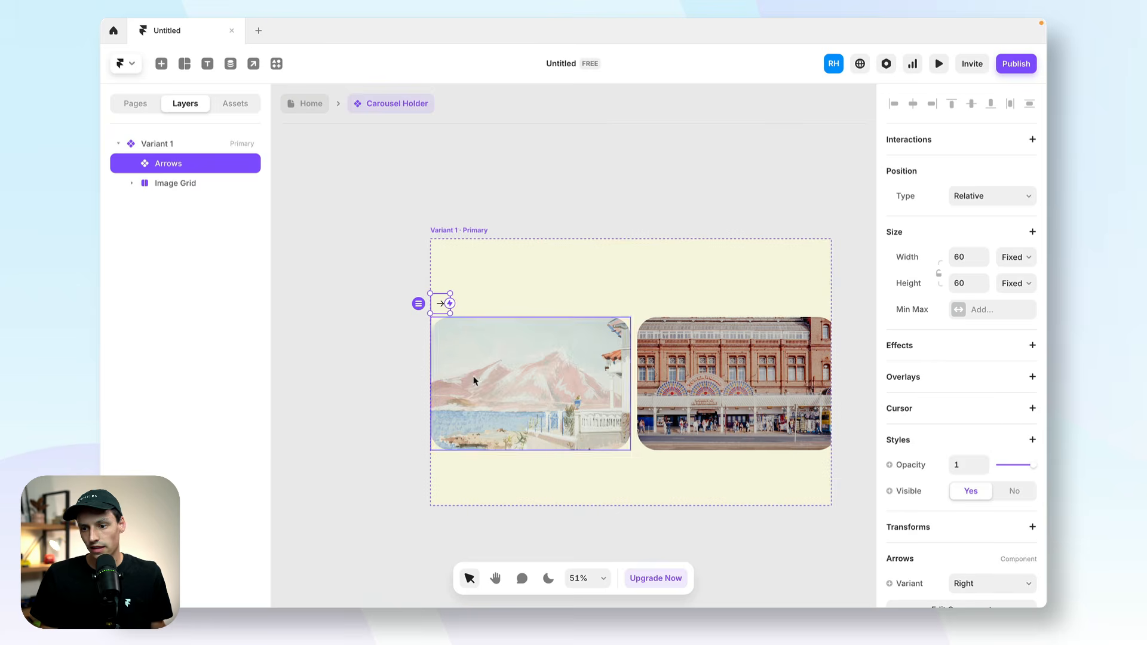
Remove the stack layout from Variant 1 and move the arrow above the second image, near its upper-right corner.
left_click(476, 250)
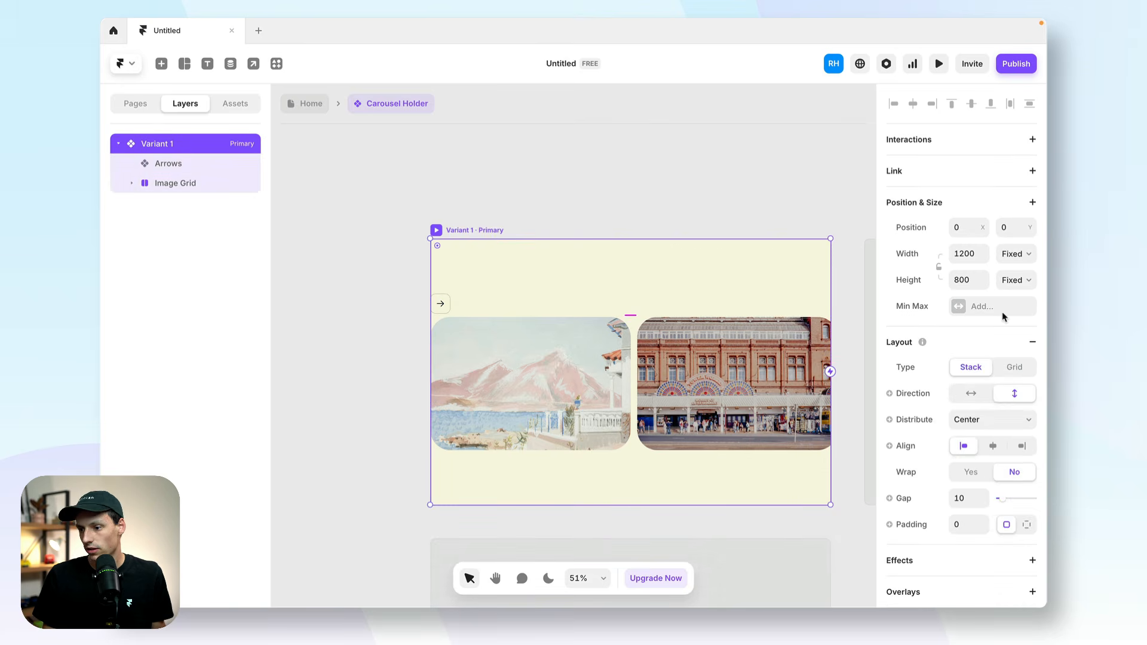
left_click(1032, 342)
left_click_drag(441, 303, 782, 306)
Duplicate the arrow side by side and switch the left-hand one to the Left variant.
scroll(1011, 466, "down", 3)
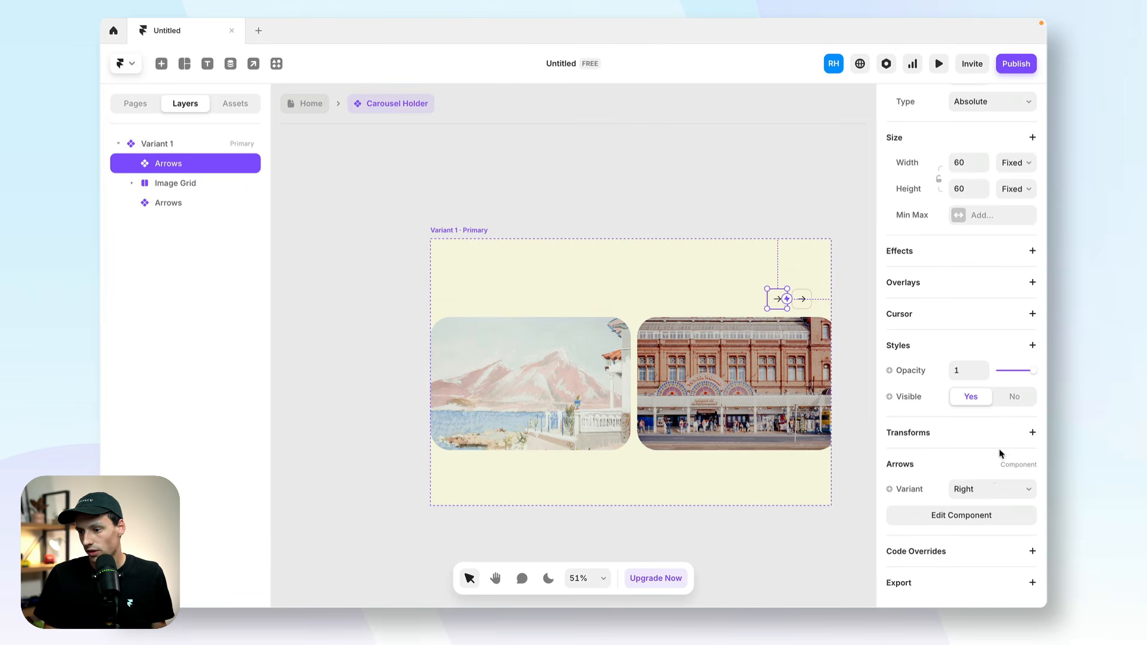
left_click(985, 487)
left_click(971, 501)
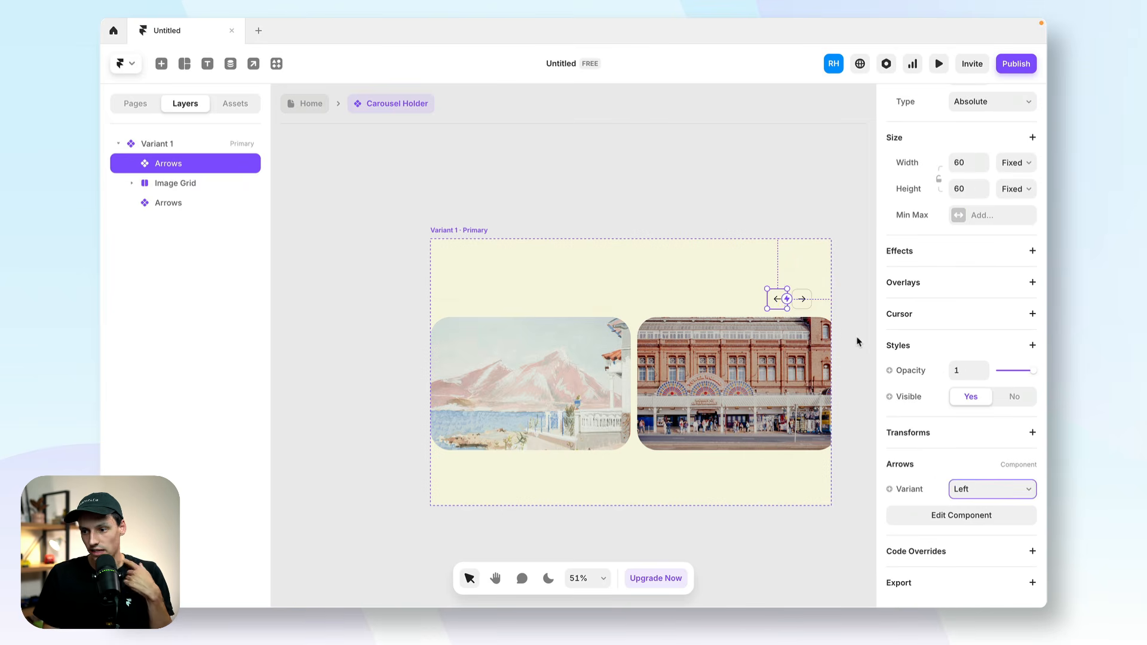
left_click(855, 336)
Select both arrows and wrap them in a new frame.
scroll(819, 310, "up", 5)
left_click(728, 289)
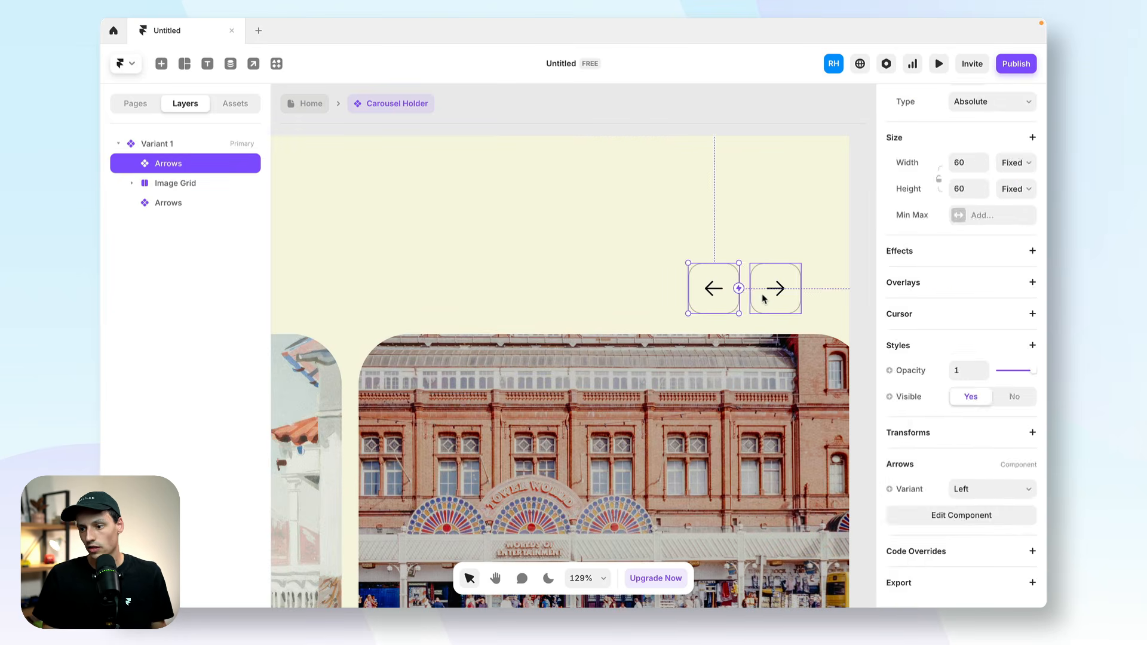
left_click(768, 298, "shift")
right_click(768, 298)
left_click(791, 551)
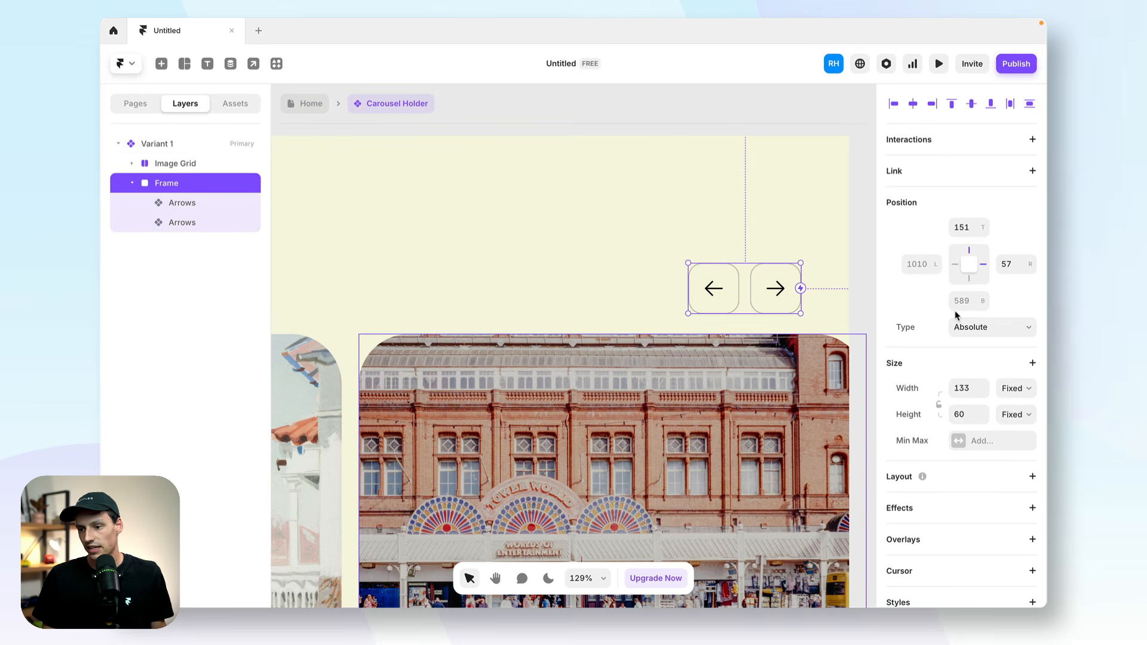
Set the width and height of the frame around the arrows to auto.
left_click(963, 385)
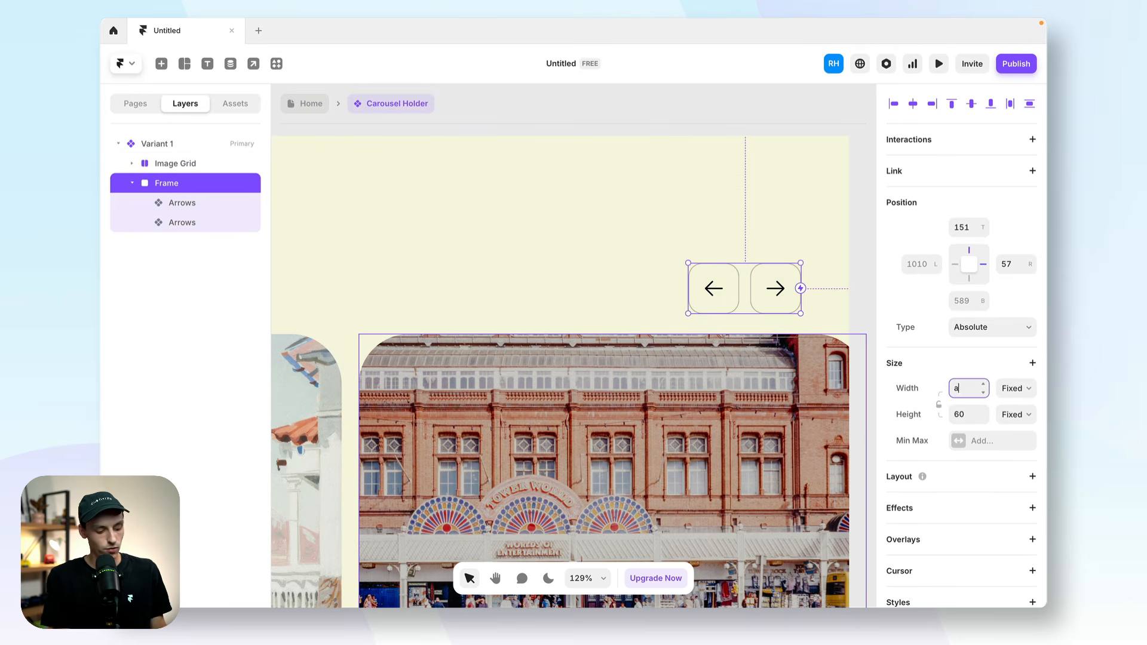
key("Return")
left_click(970, 415)
type("auto")
key("Return")
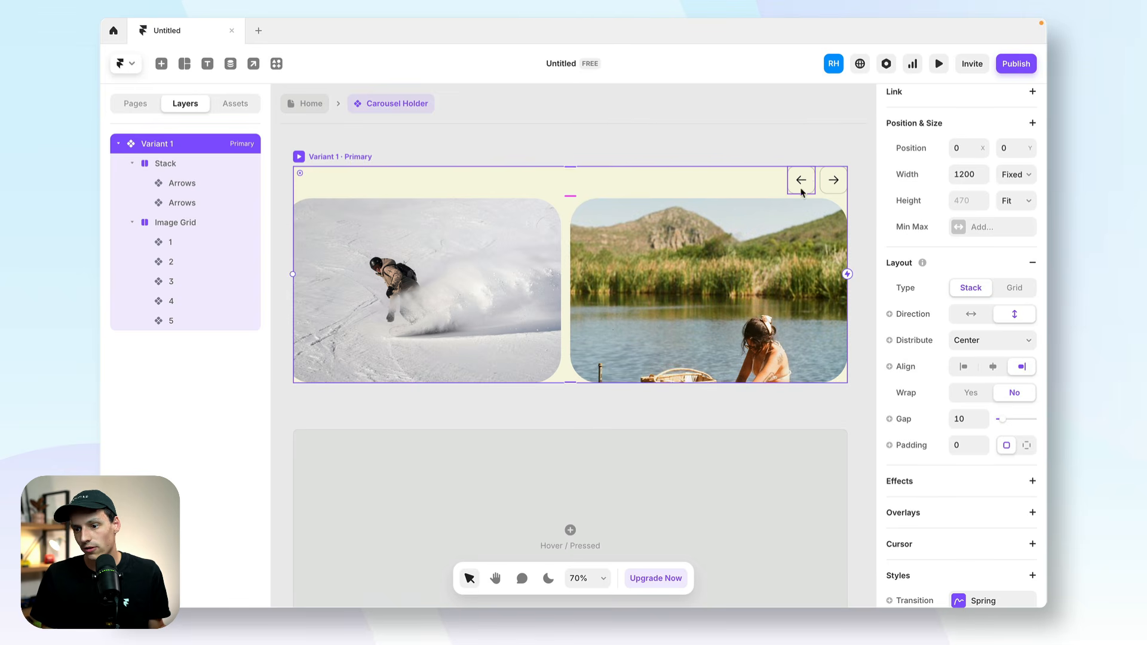
Align the contents of Variant 1's vertical stack to the left edge.
left_click(564, 278)
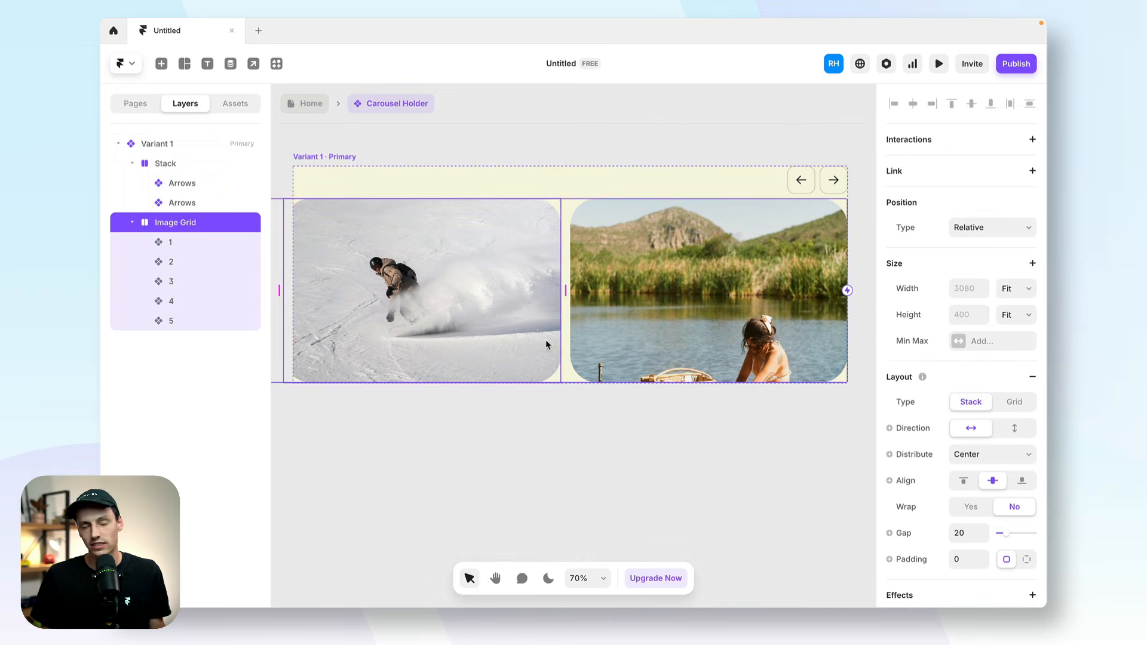
scroll(546, 345, "down", 1)
left_click(596, 138)
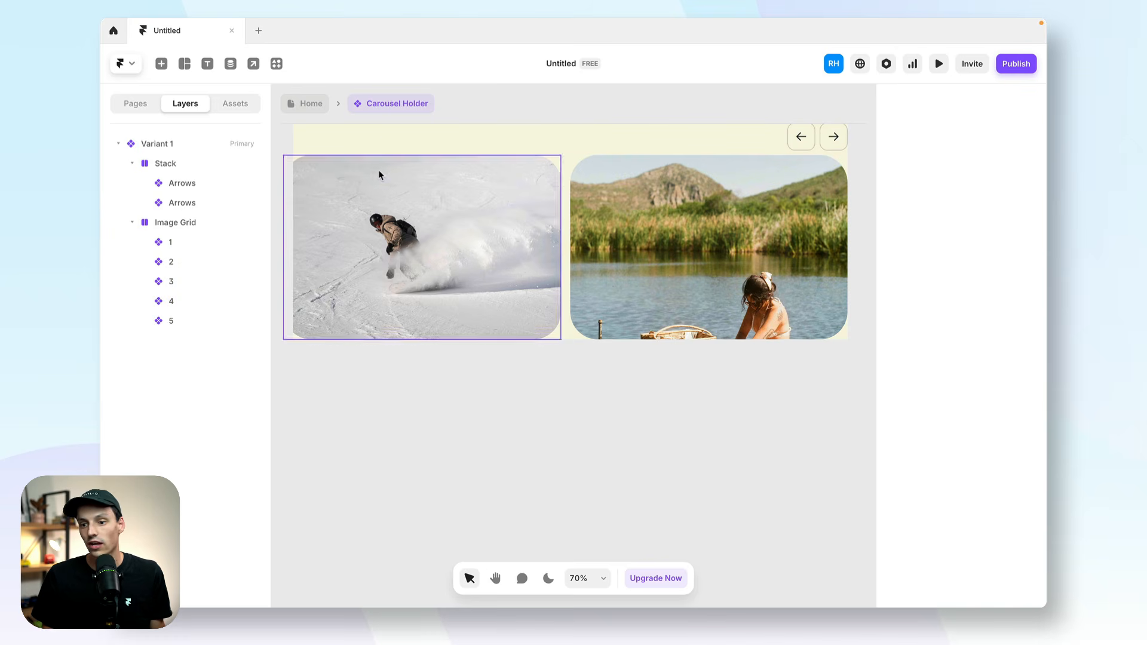
scroll(377, 167, "up", 1)
left_click(359, 176)
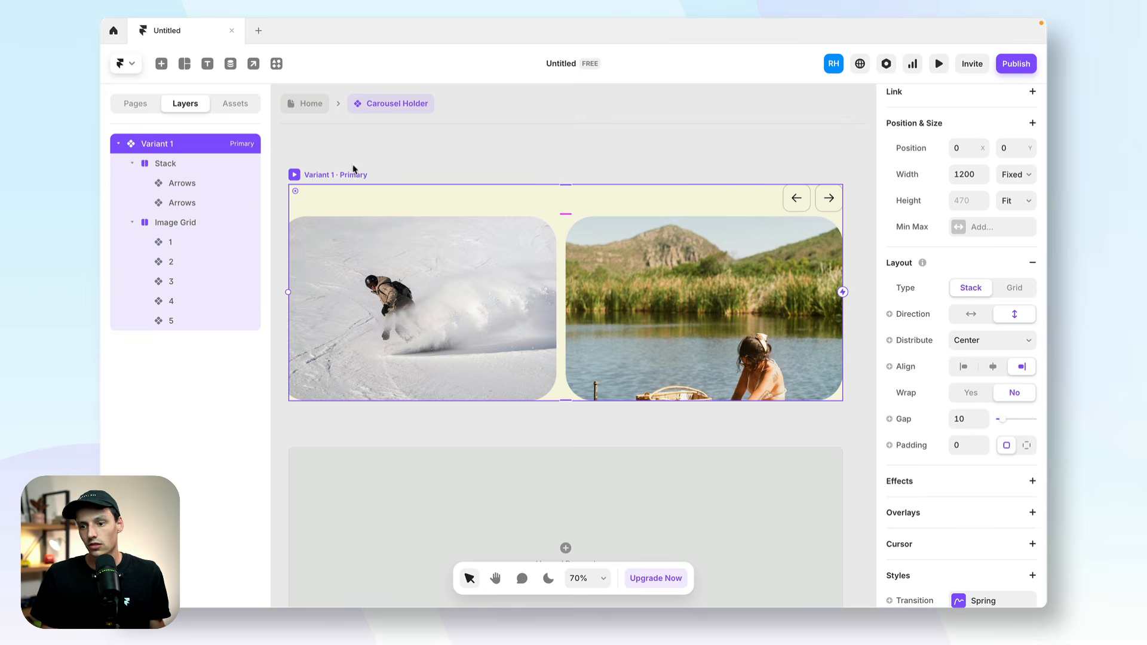
left_click(965, 368)
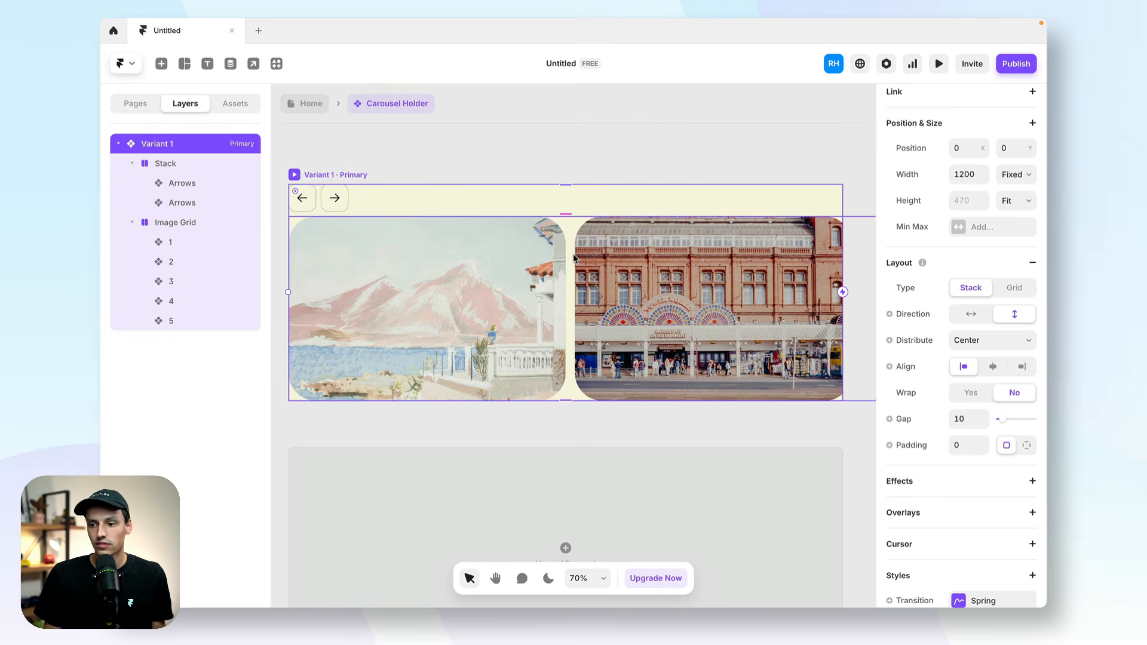
Try an Absolute position type on the stack holding the two arrows, and undo it.
left_click(317, 202)
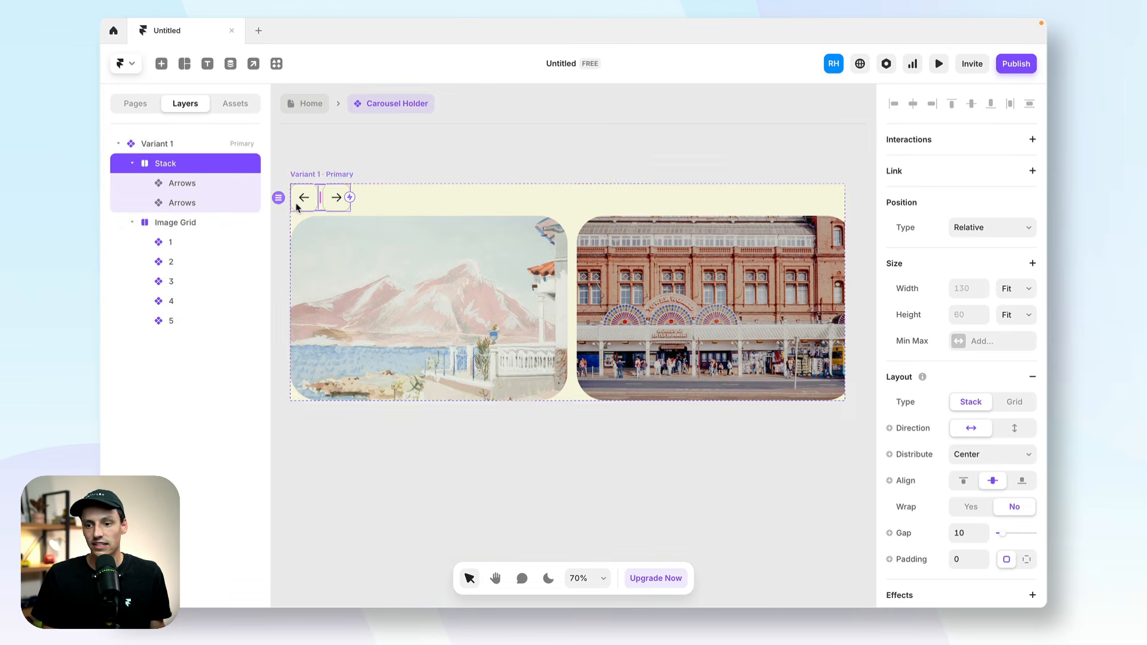
left_click(992, 227)
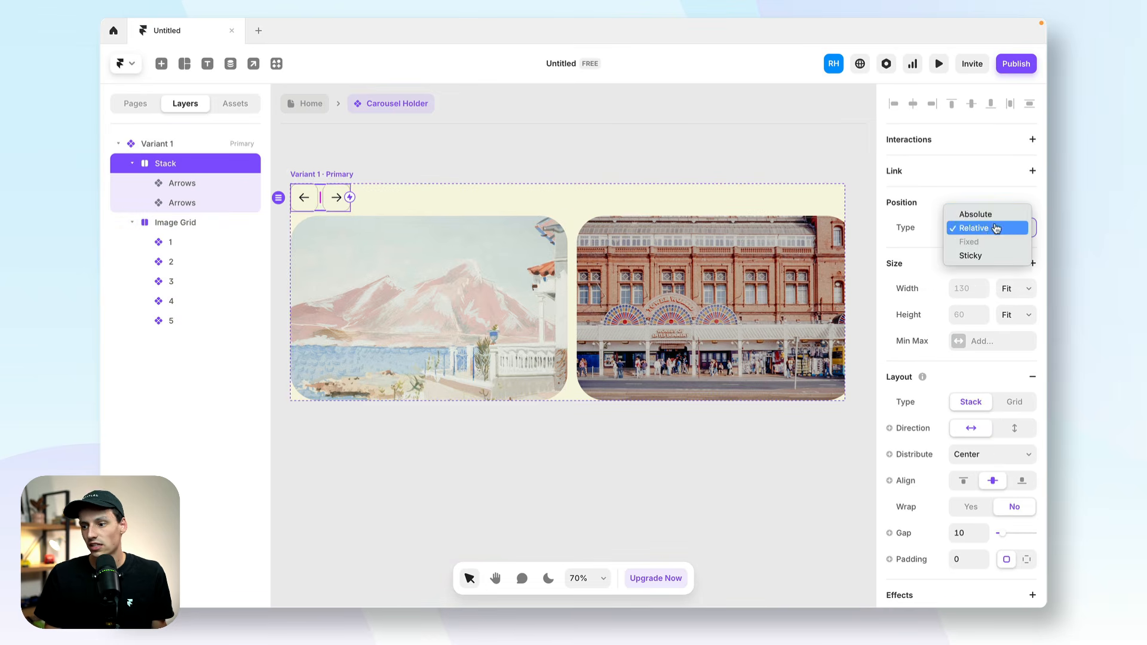
left_click(985, 227)
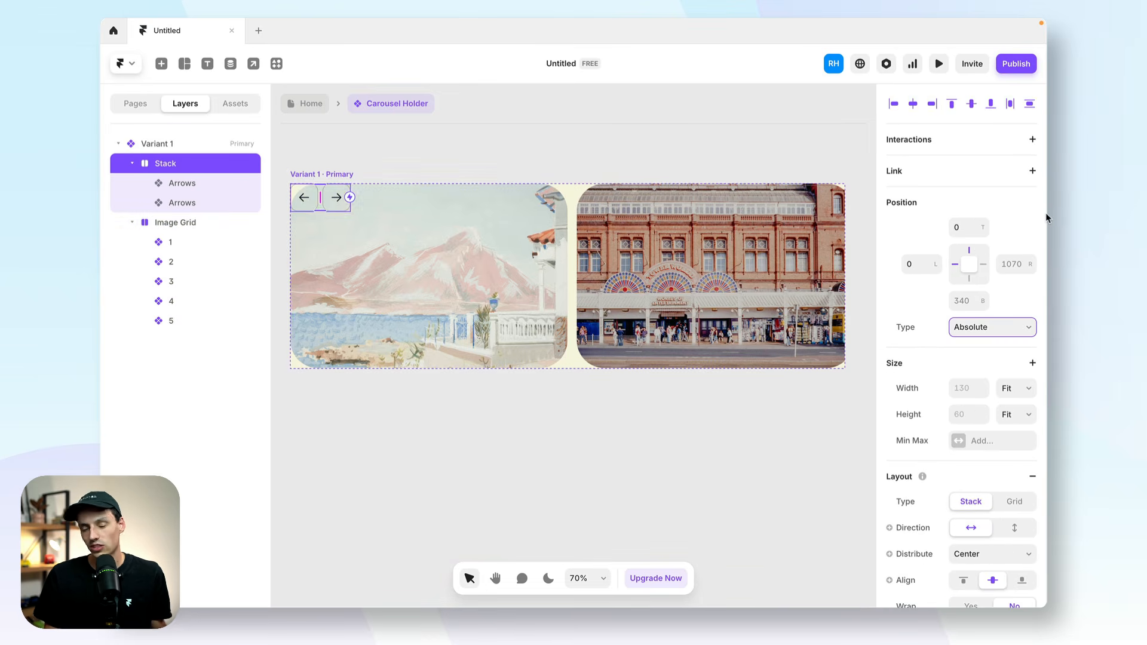
key("ctrl+z")
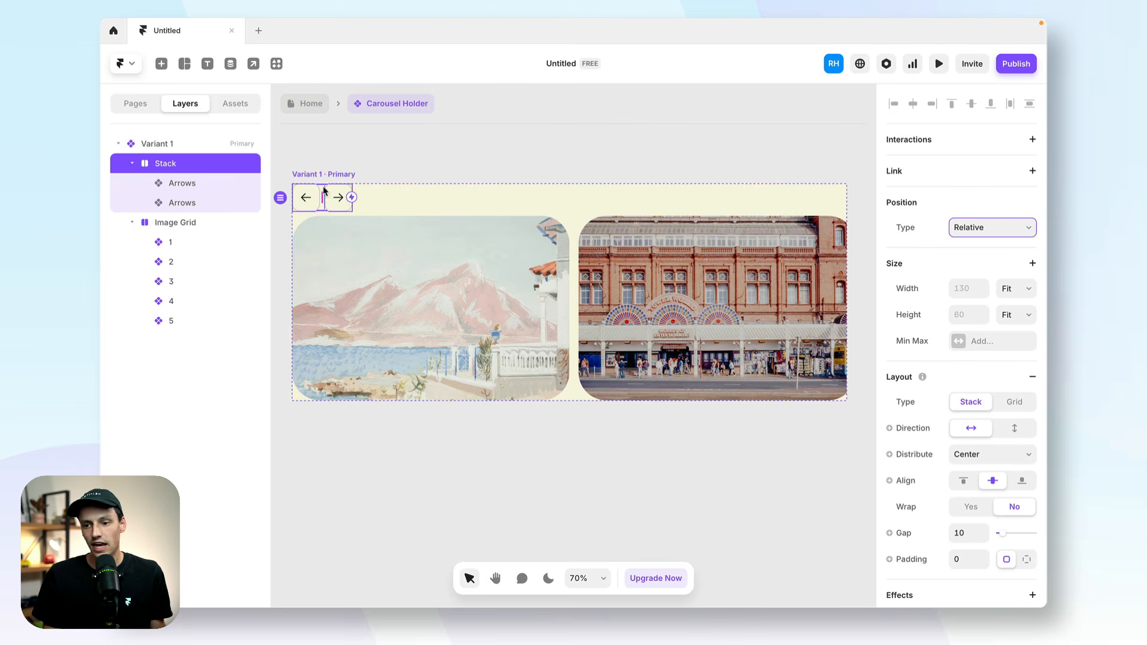
Wrap the arrows' stack in an outer stack and set the outer stack's distribution to End.
right_click(209, 171)
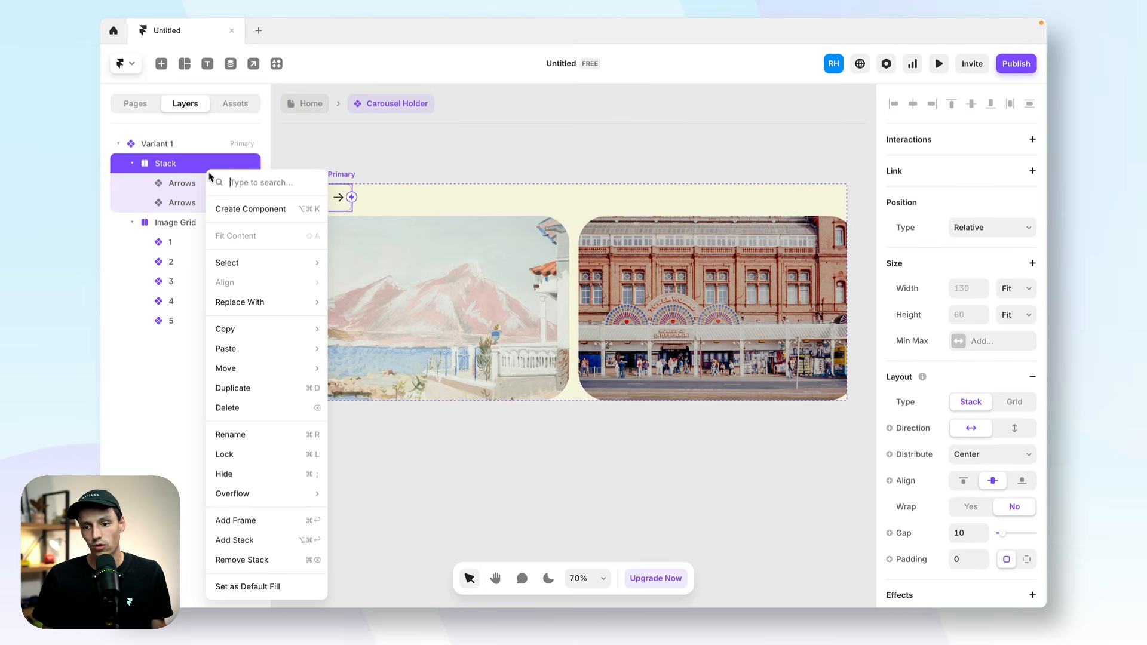
left_click(266, 540)
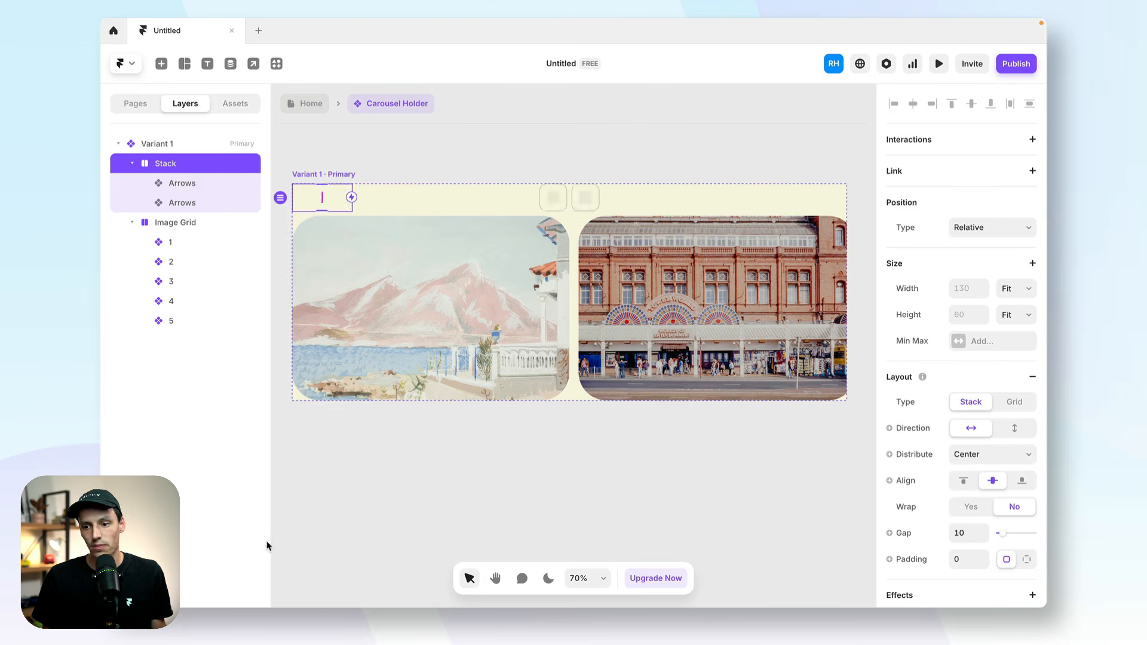
left_click(999, 459)
left_click(999, 467)
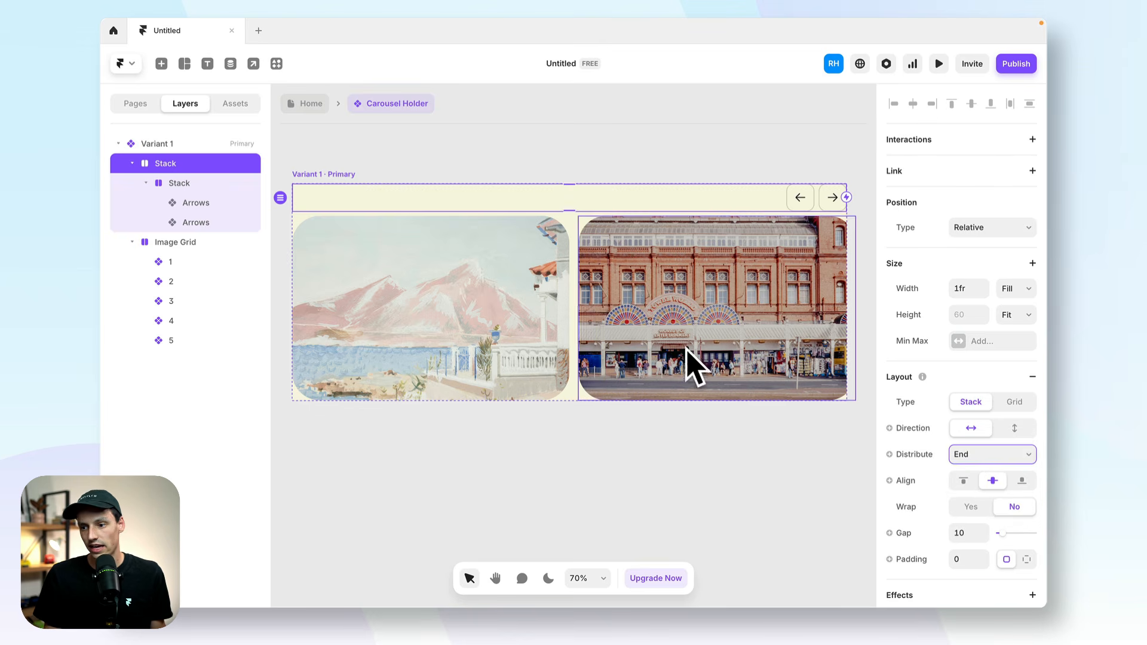
left_click(658, 519)
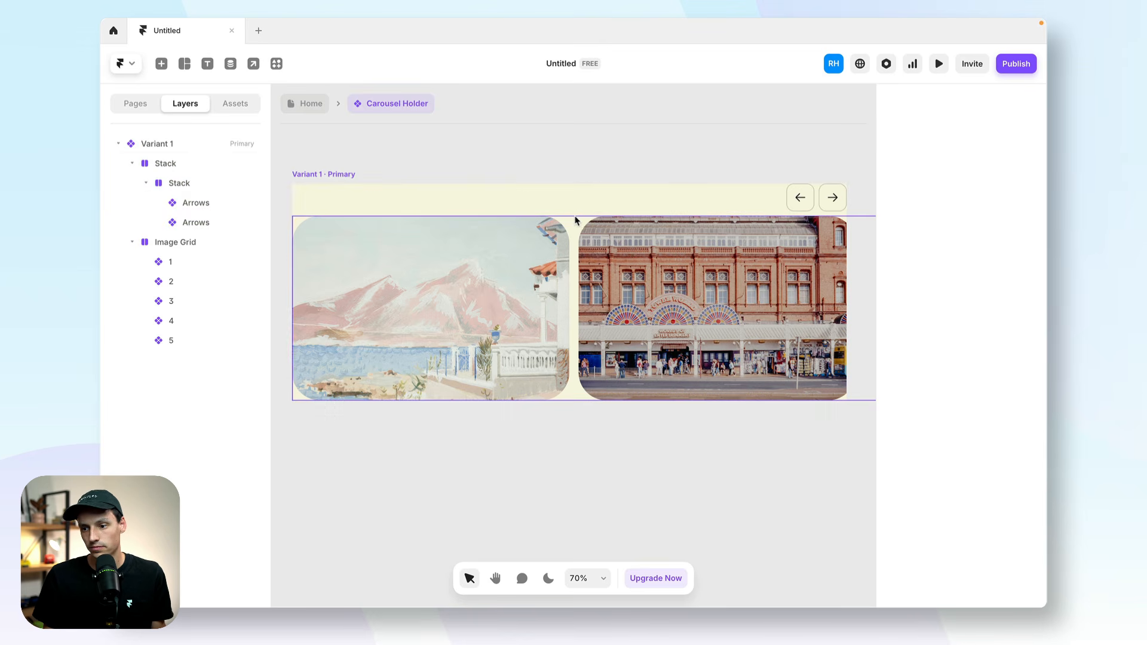
Increase the gap between the arrow row and the images in Variant 1 to 20.
left_click(180, 143)
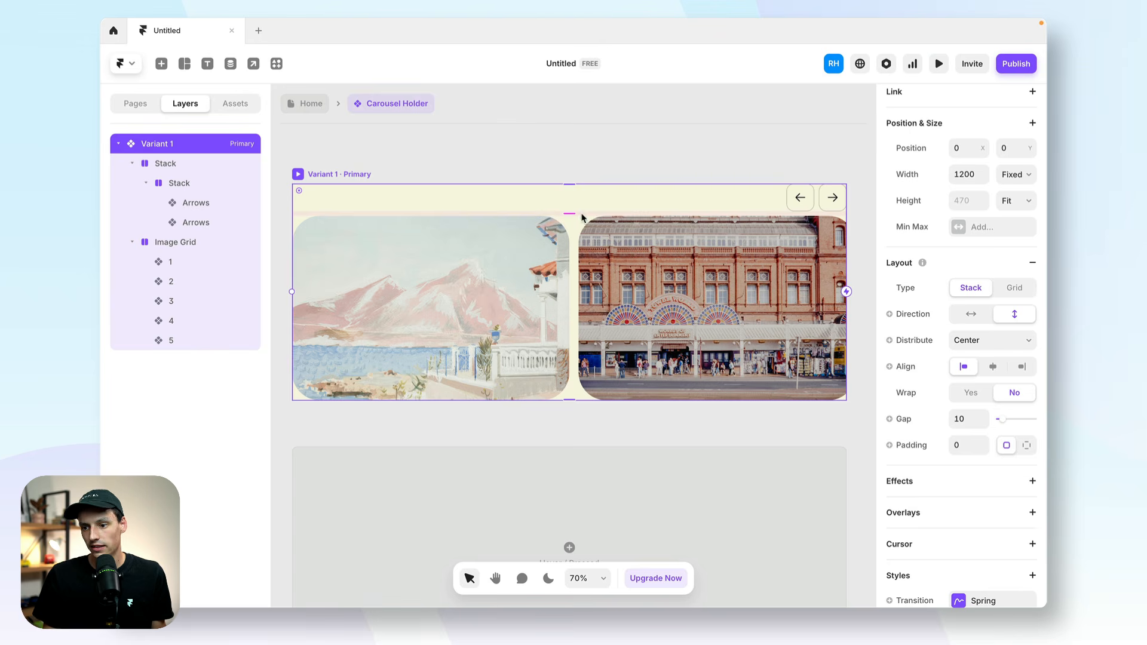
left_click_drag(571, 214, 572, 223)
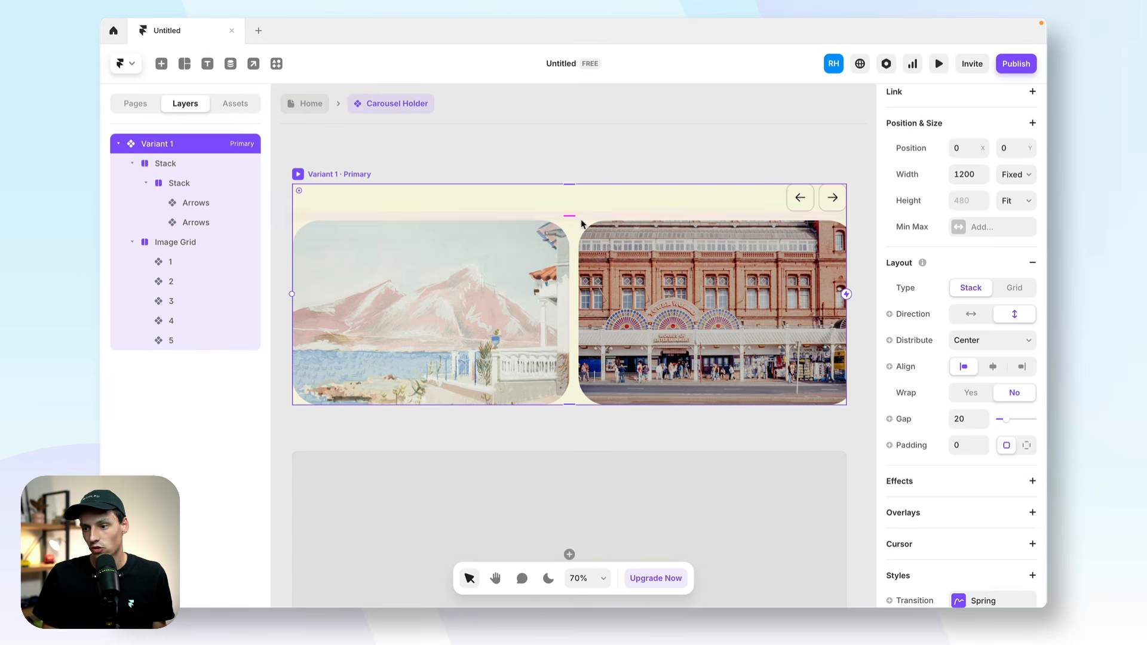
left_click(675, 498)
left_click(637, 438)
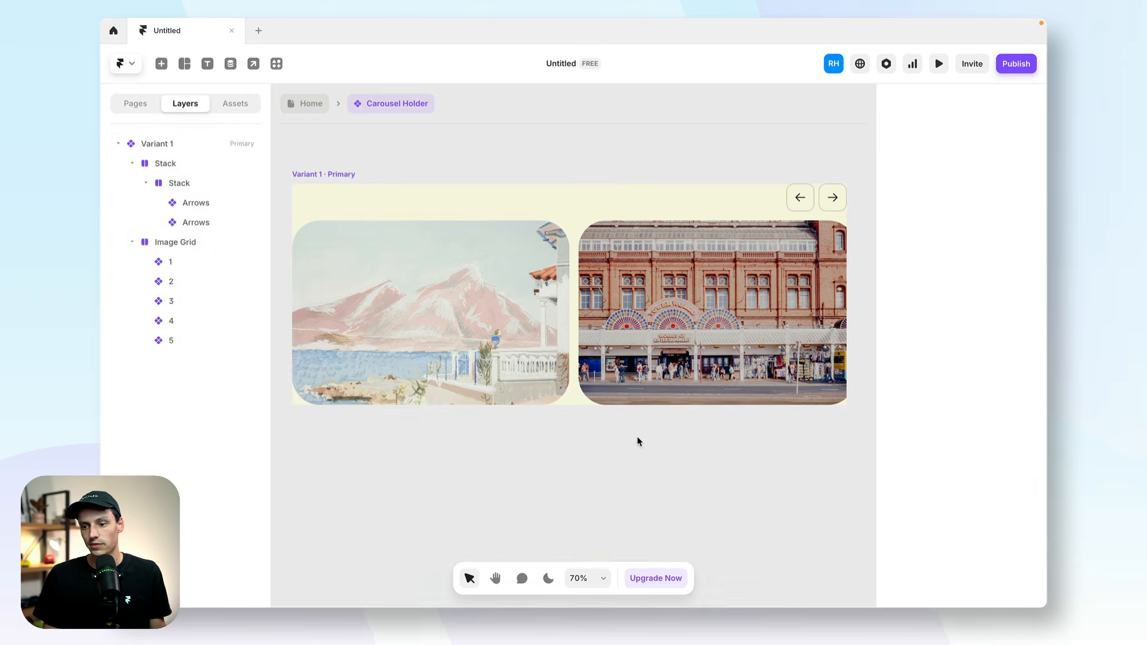
Change Variant 1's height sizing to Fixed.
left_click(676, 386)
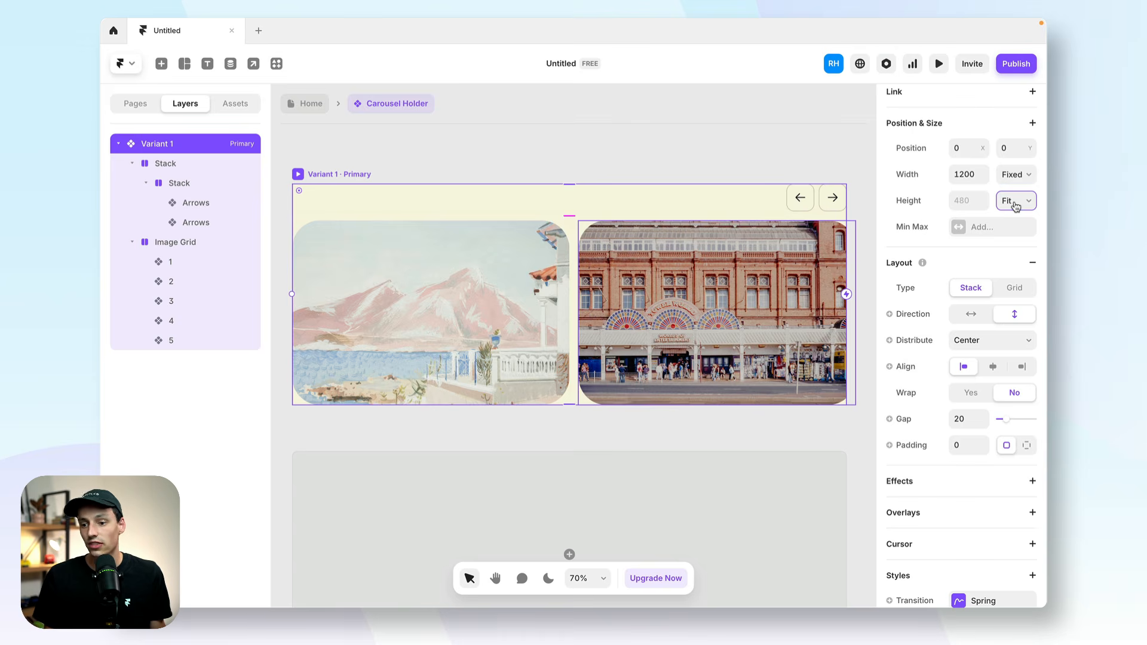
left_click(1016, 205)
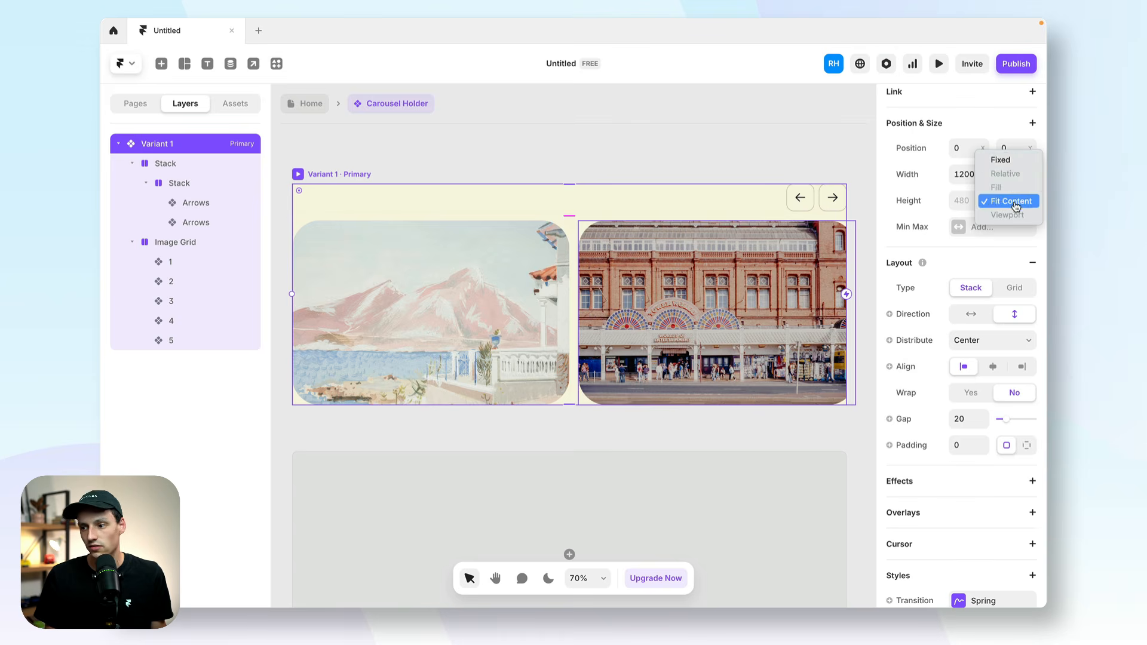
left_click(1009, 157)
Collapse the Image Grid layer and set its position type to Absolute.
left_click(575, 286)
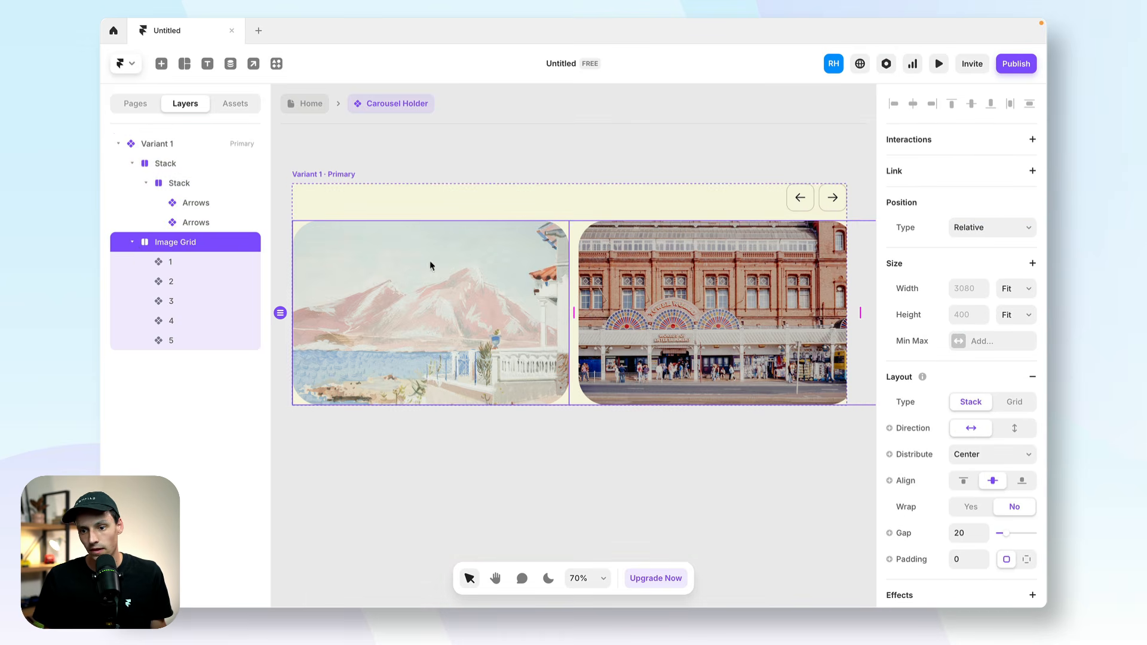
left_click(134, 243)
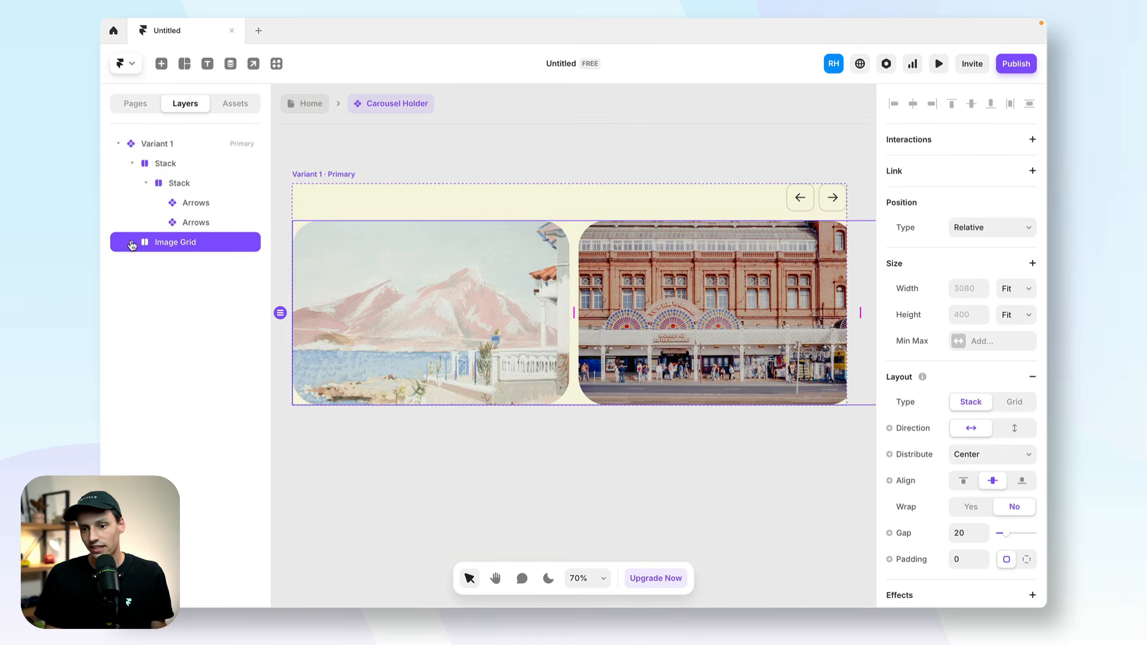
left_click(1005, 239)
left_click(994, 214)
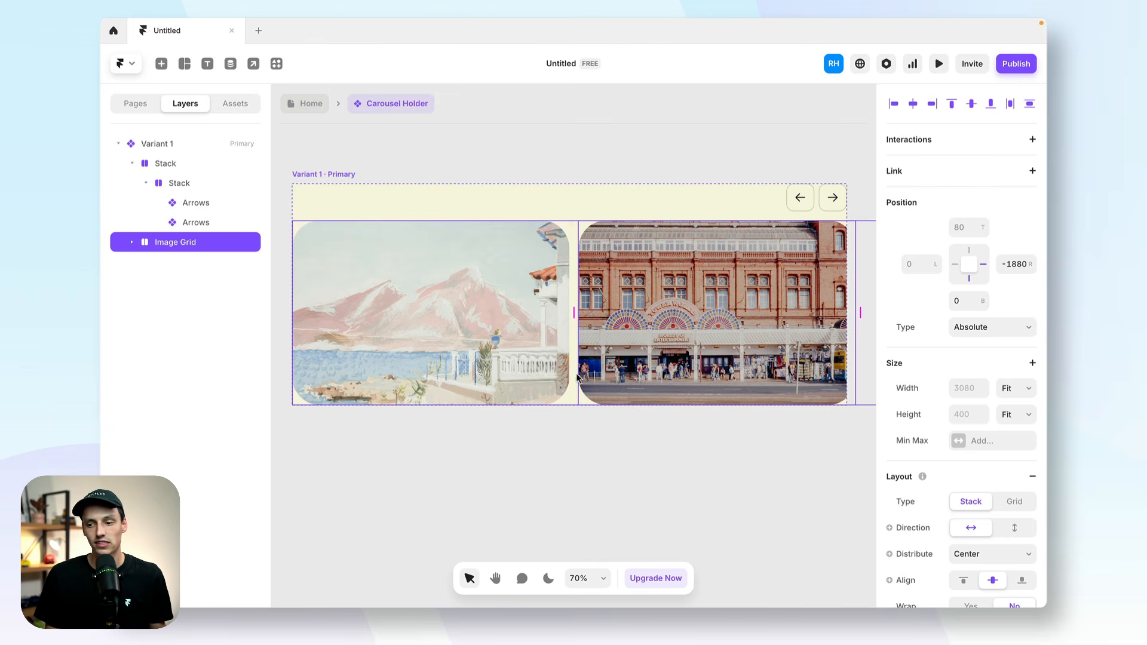
scroll(664, 367, "down", 5)
left_click(359, 340)
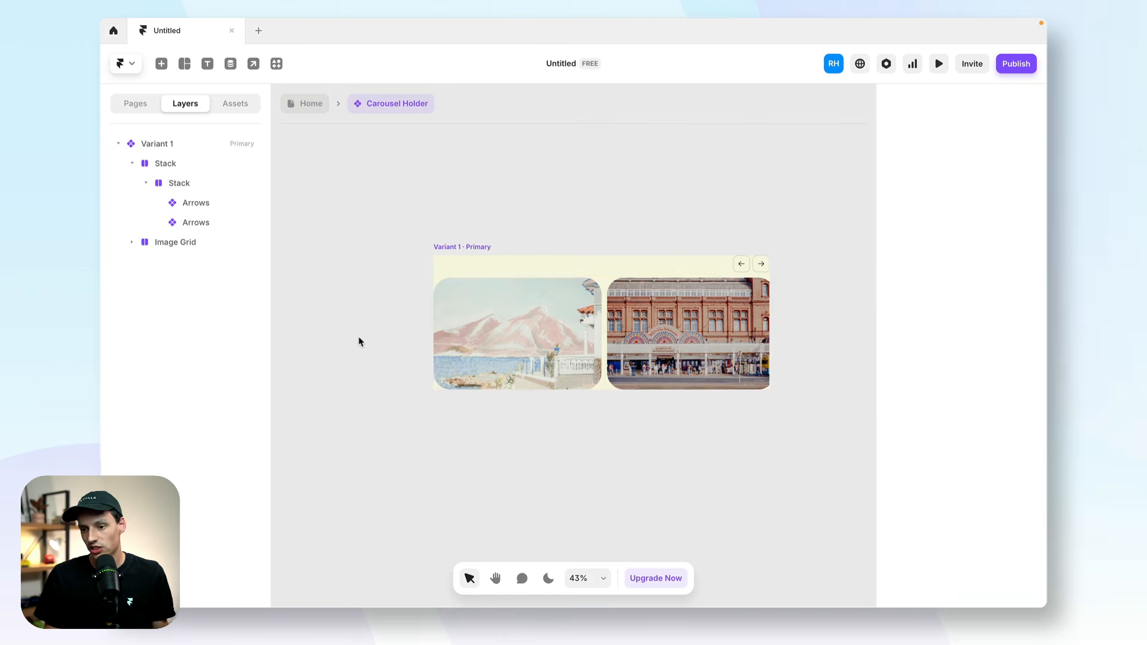
scroll(497, 346, "up", 5)
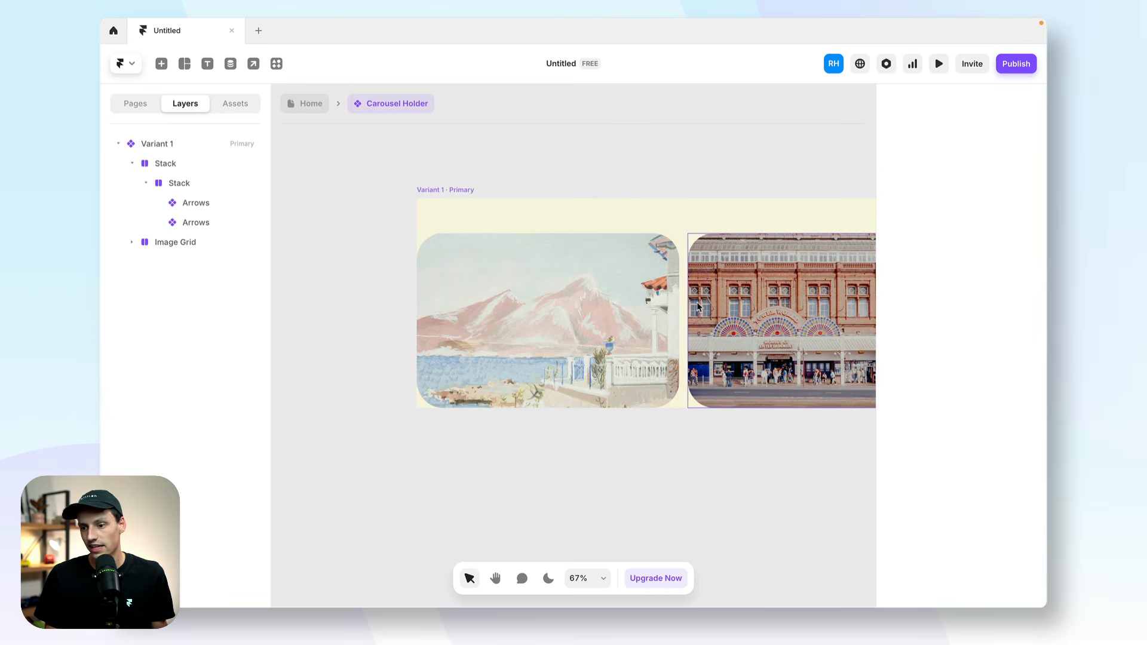
Set the left offset of Variant 1's Image Grid to 20.
left_click(693, 304)
left_click(926, 270)
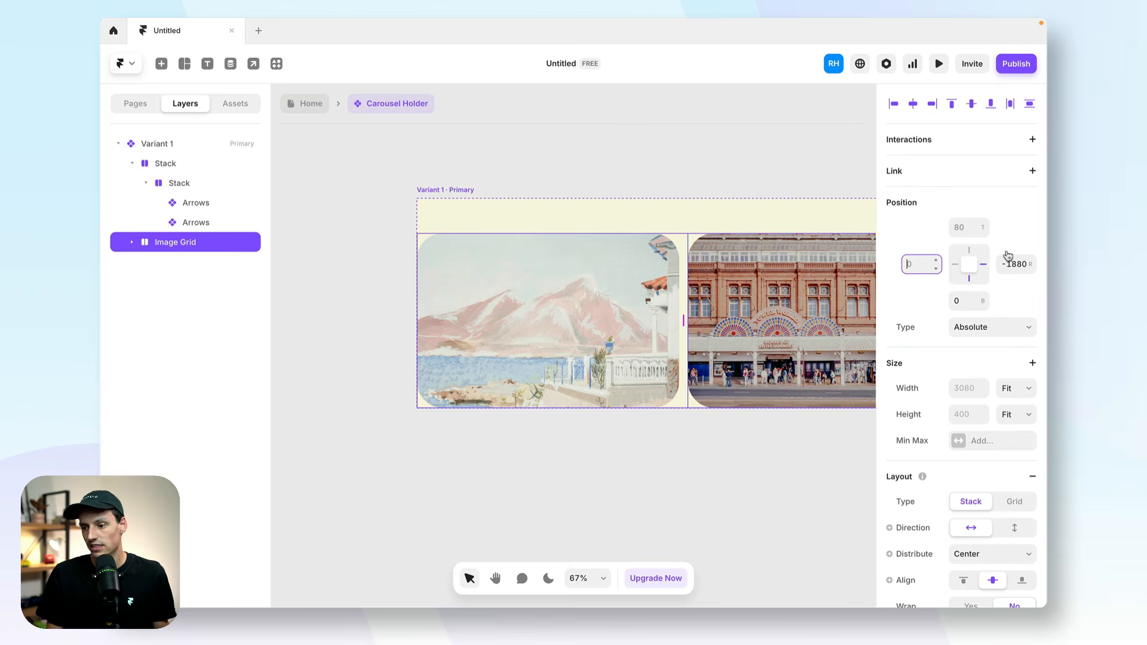
key("Return")
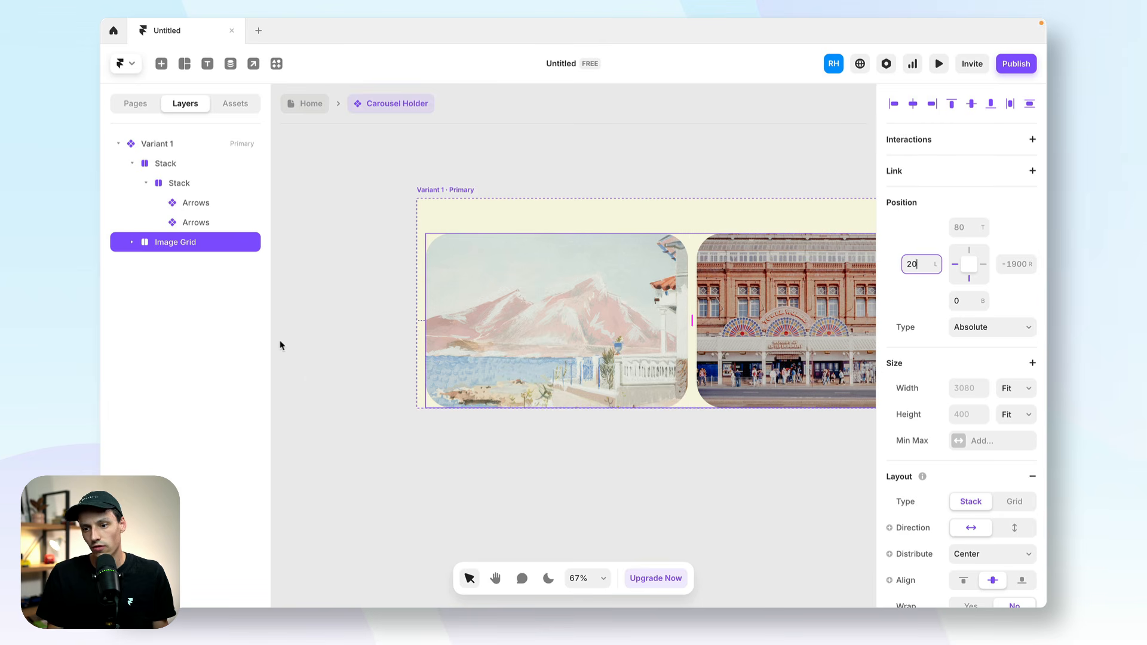
scroll(525, 330, "right", 2)
scroll(525, 325, "down", 5)
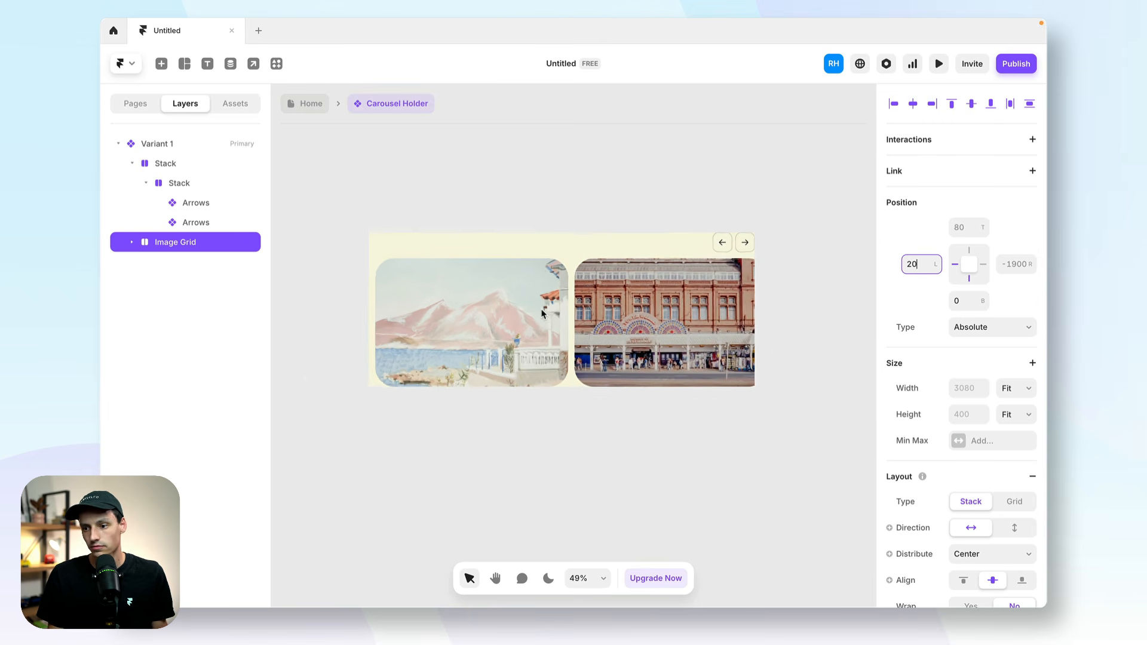
Add a second variant and slide its Image Grid left to an offset of about -601 so the building image leads.
left_click(429, 239)
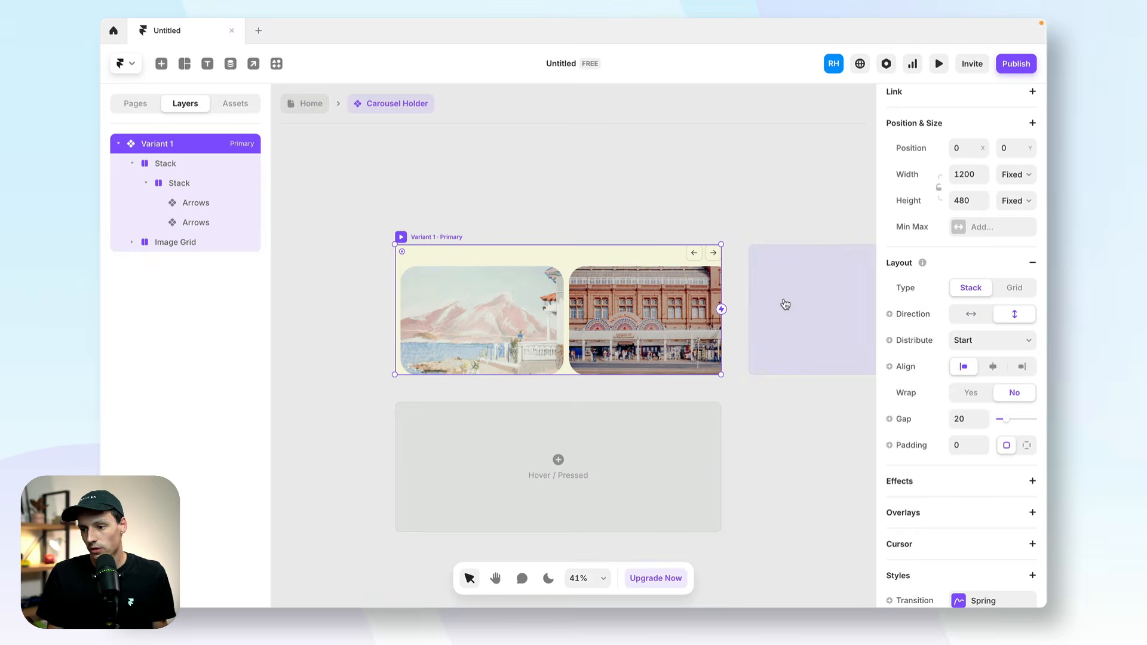
left_click(785, 304)
scroll(532, 364, "left", 3)
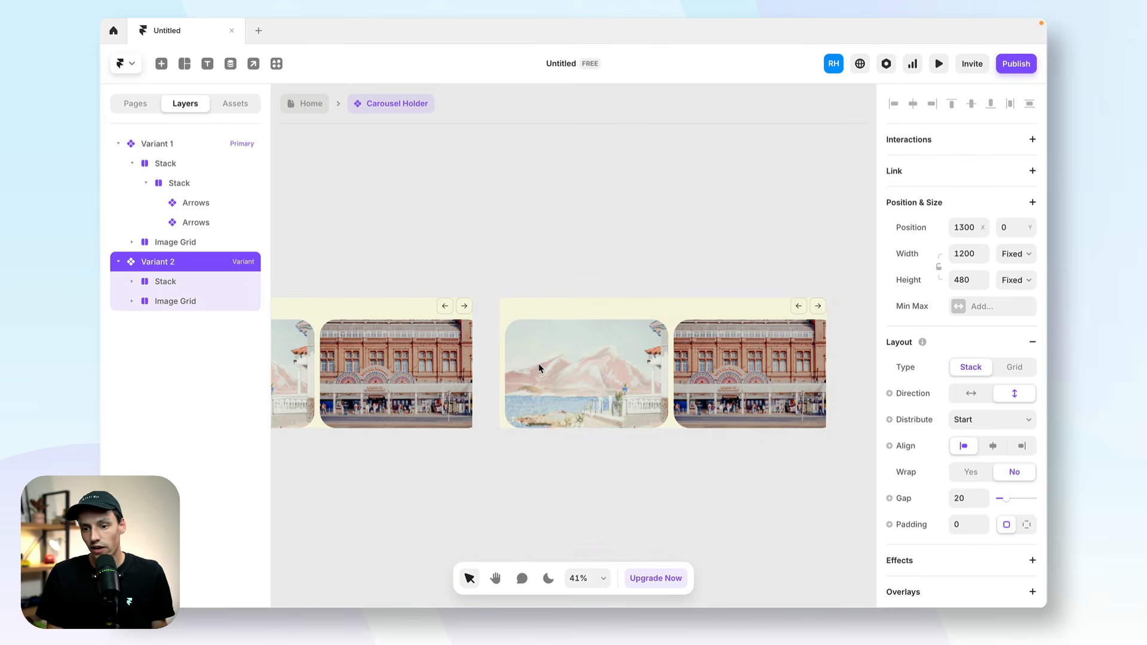
left_click(166, 300)
left_click_drag(760, 360, 596, 362)
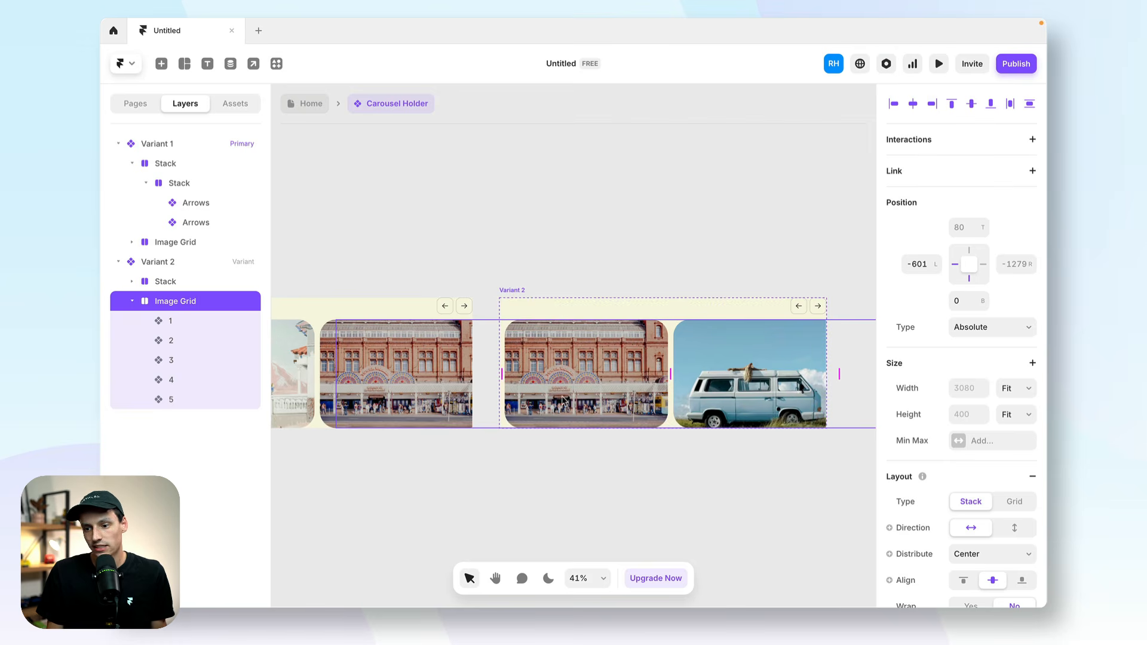
left_click(572, 345)
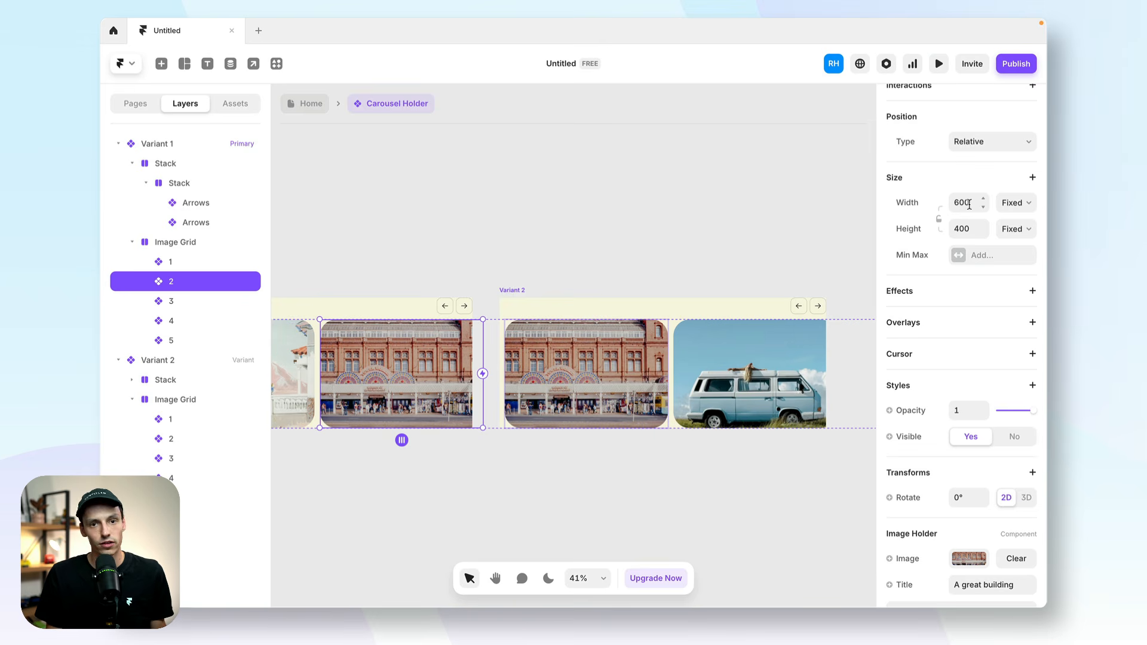
left_click(656, 346)
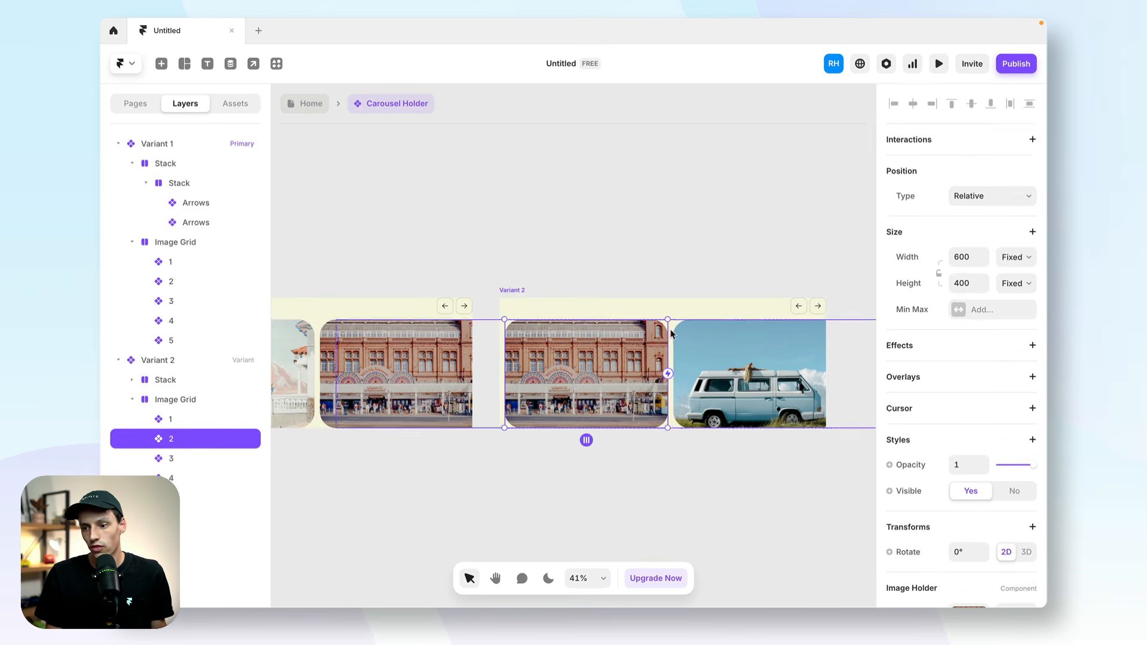
Add a third variant from Variant 2 and slide its Image Grid left by one image so the blue van leads.
left_click(519, 289)
scroll(666, 296, "right", 5)
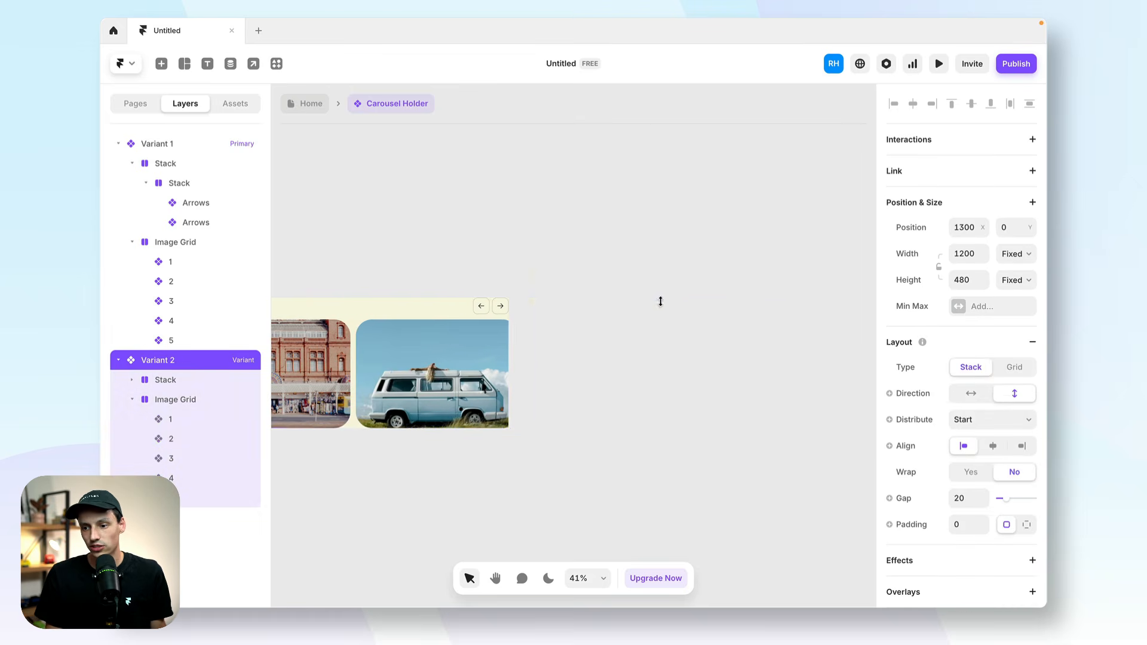
left_click(601, 378)
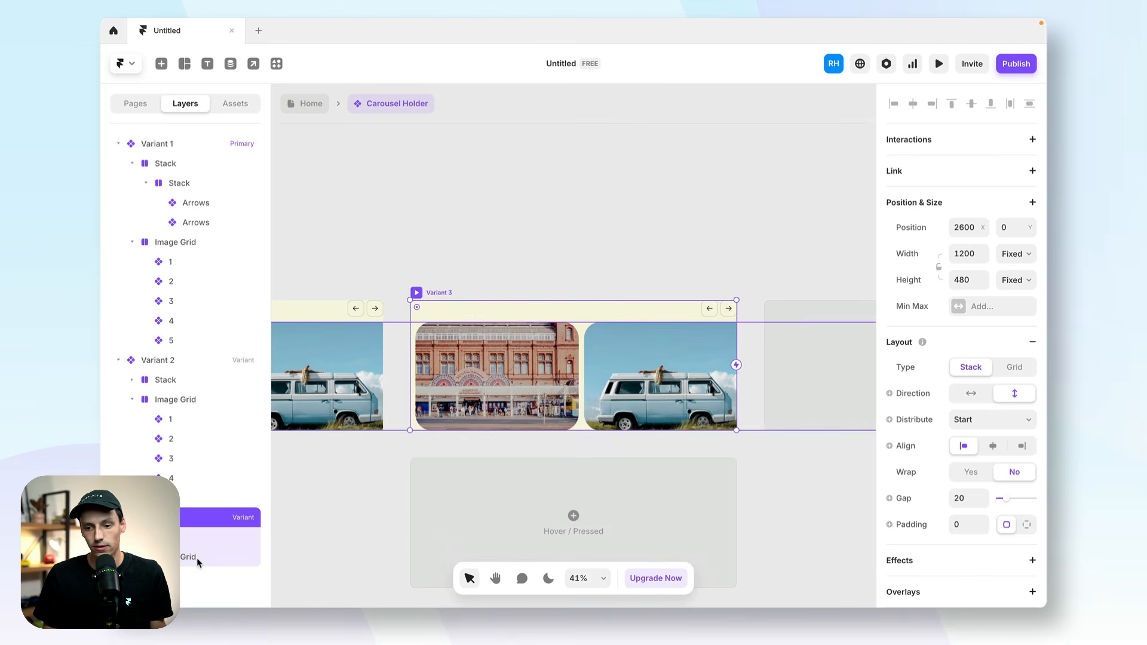
left_click(601, 417)
left_click_drag(689, 374, 519, 374)
Add a fourth variant from Variant 3 and slide its Image Grid left by one image so the snowboarder leads.
left_click(417, 293)
left_click(795, 372)
left_click(655, 370)
double_click(655, 371)
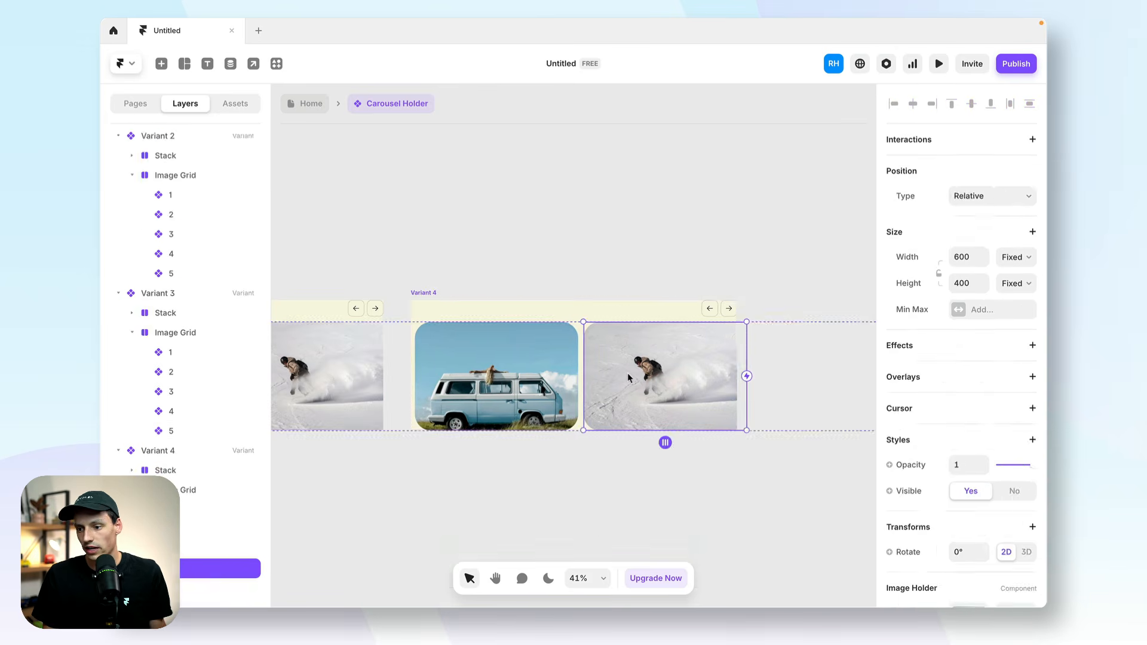
left_click_drag(580, 361, 414, 362)
Add a fifth variant from Variant 4 and slide its Image Grid left by one image so the lake image leads.
left_click(431, 292)
left_click(795, 365)
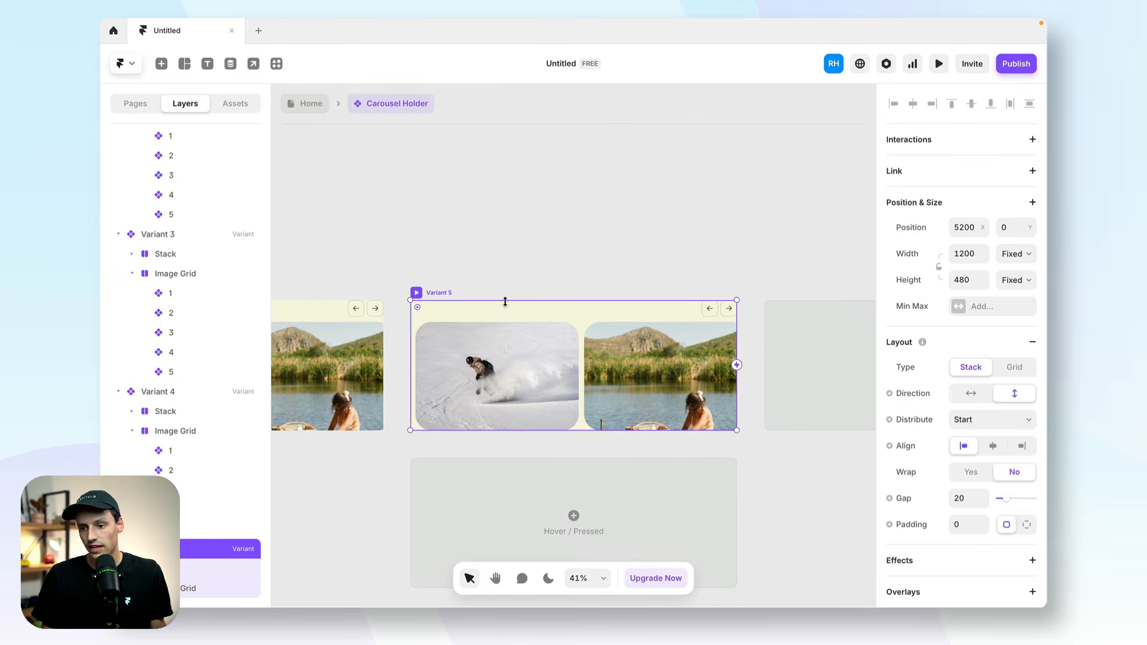
left_click(582, 386)
left_click_drag(601, 387, 552, 386)
key("super+z")
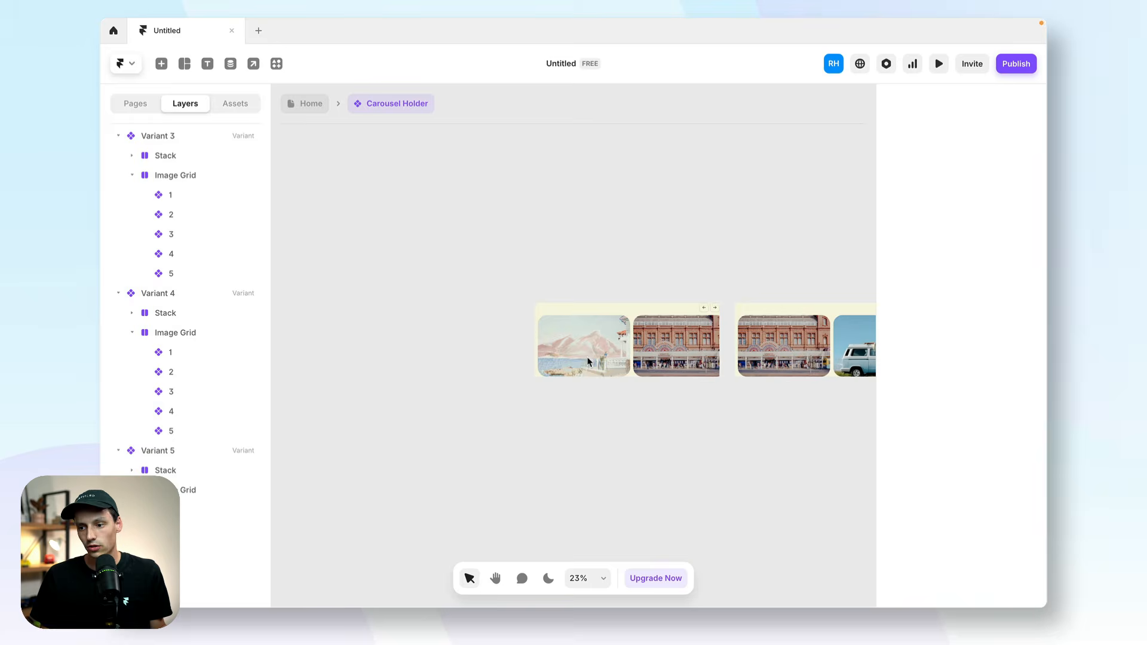
Rename the five Carousel Holder variants in order as 1, 2, 3, 4 and 5.
left_click(561, 294)
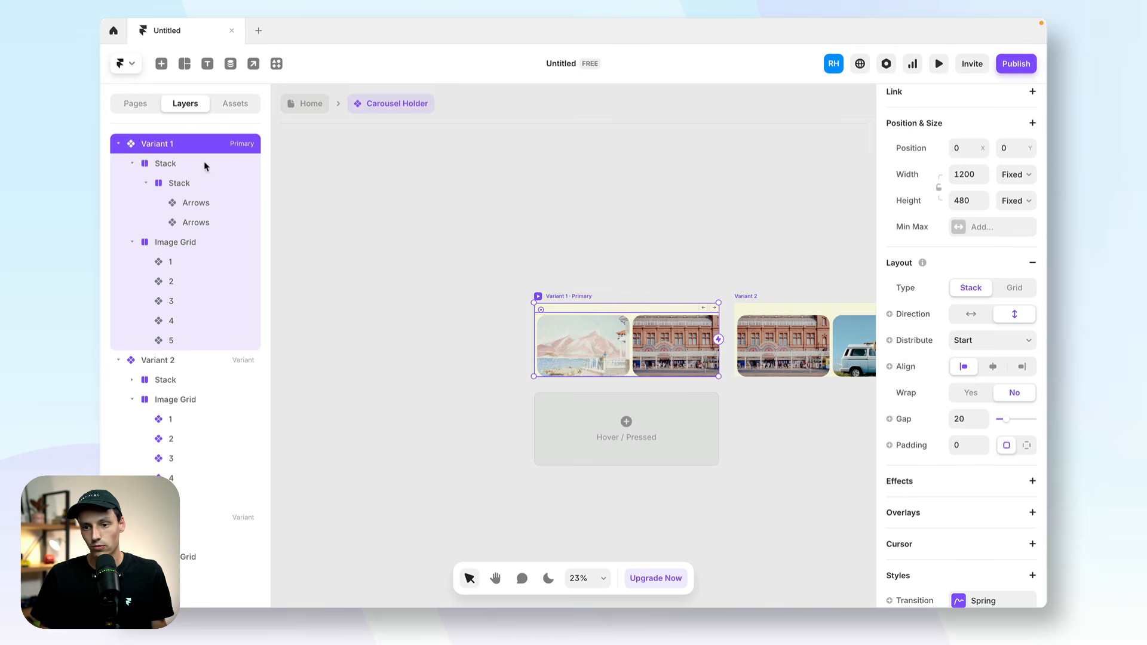
double_click(167, 143)
type("1")
double_click(157, 360)
type("2")
double_click(167, 518)
type("3")
scroll(168, 518, "down", 6)
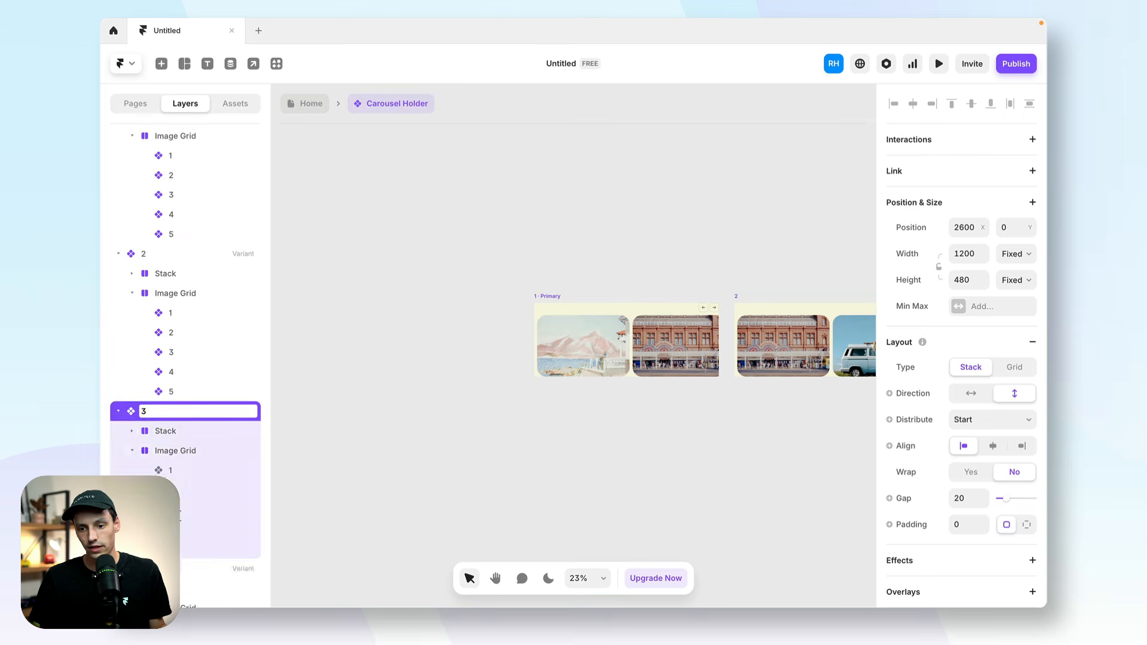
double_click(164, 294)
type("4")
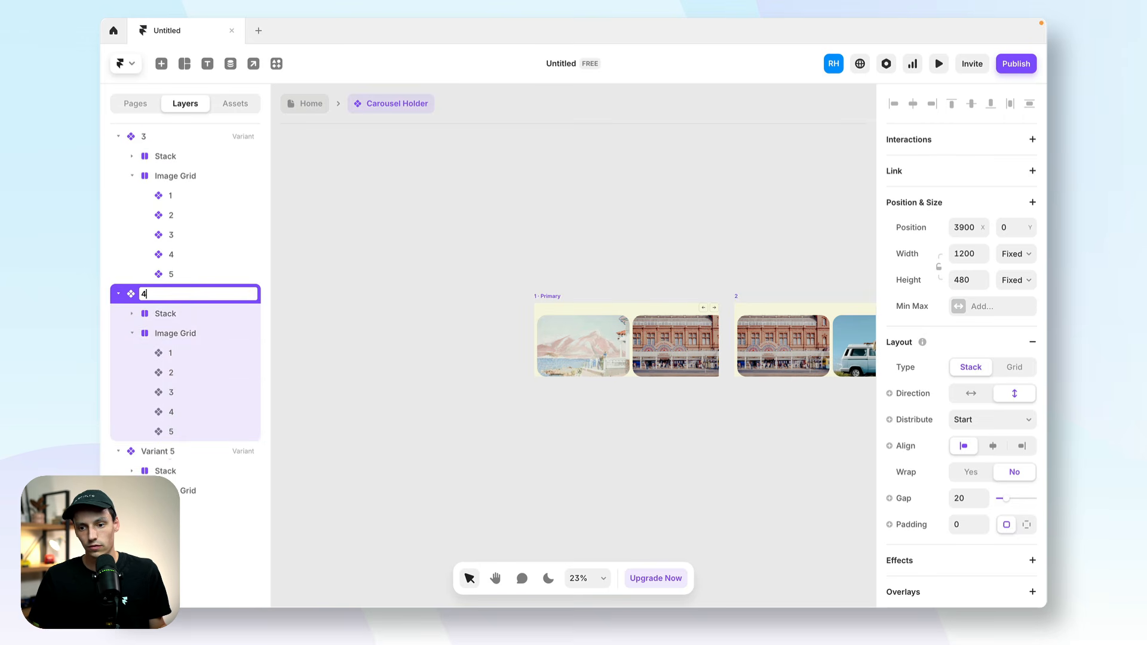
double_click(166, 451)
type("5")
key("Return")
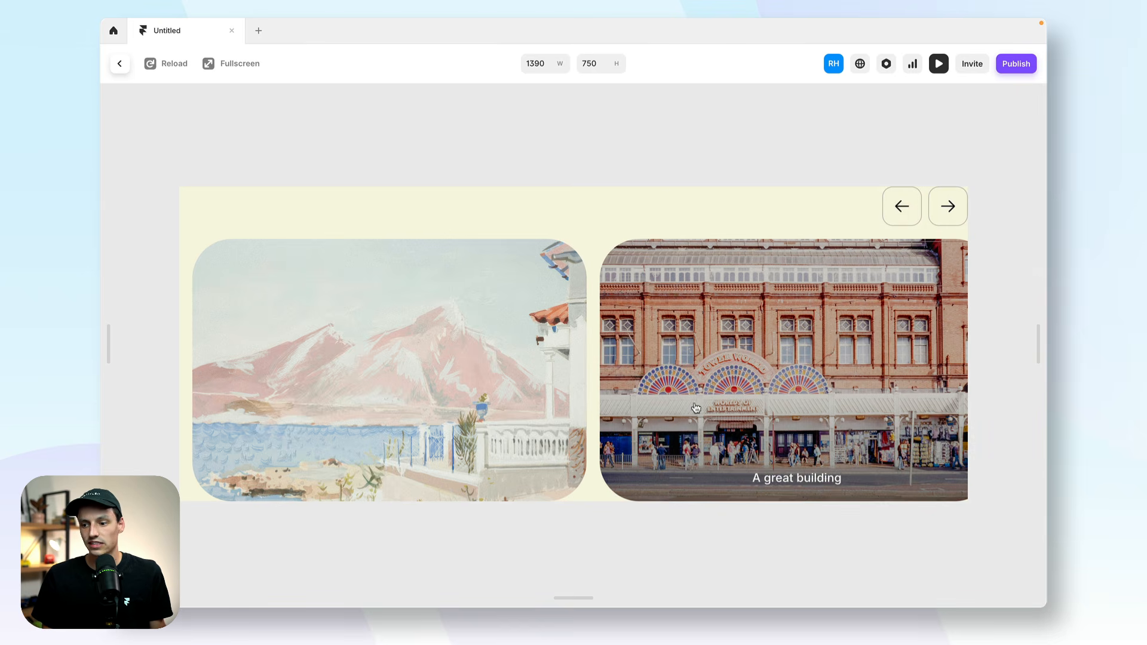
Exit the preview and give variant 1's right arrow a click transition to variant 2.
left_click(123, 65)
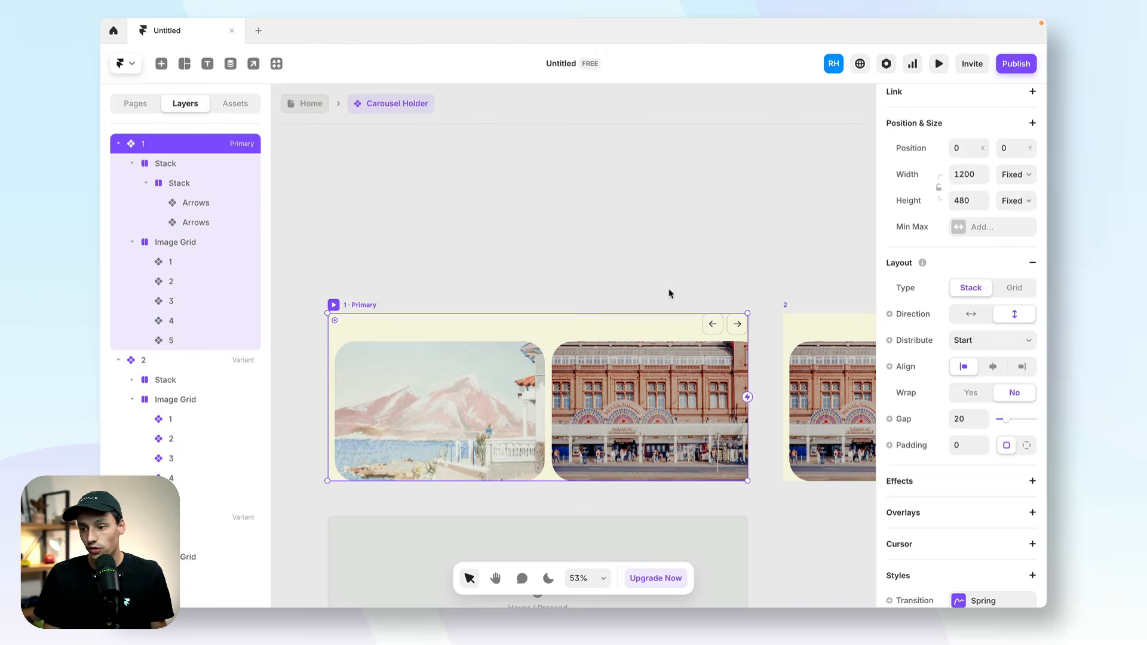
scroll(670, 294, "right", 4)
left_click(630, 322)
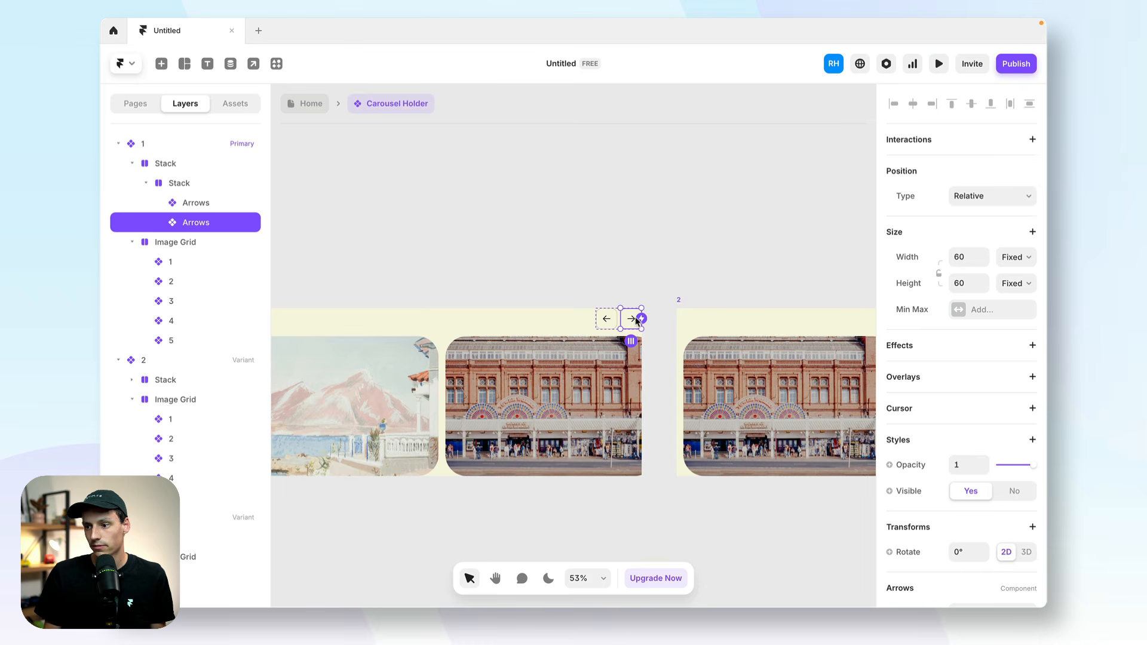
left_click(1032, 141)
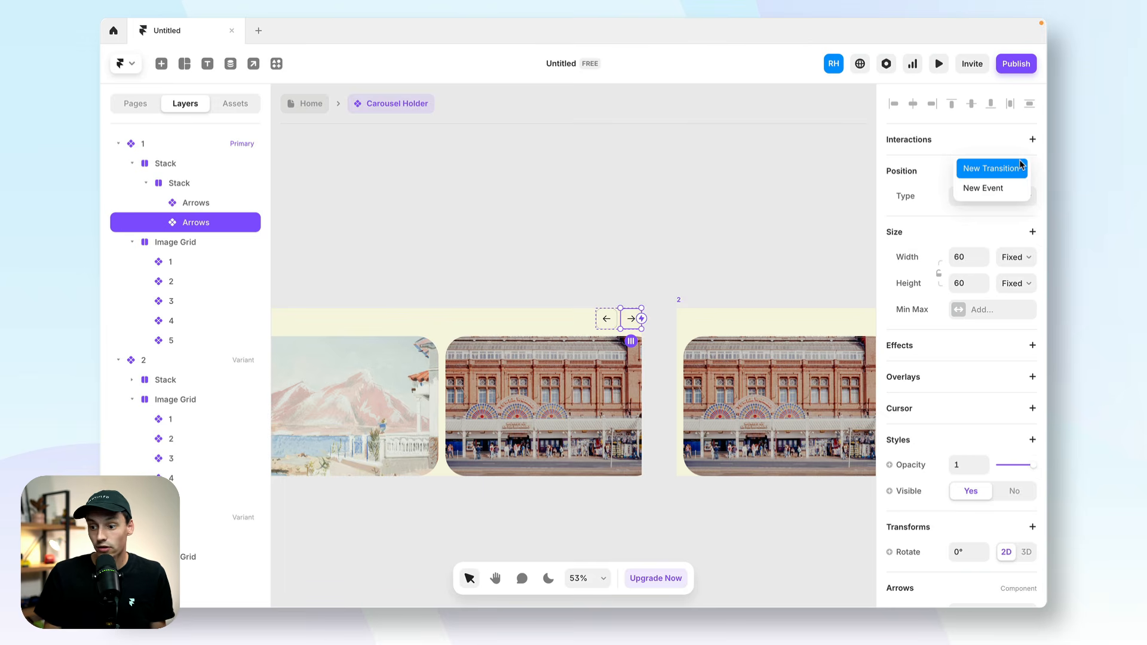
left_click(1016, 168)
scroll(547, 276, "right", 5)
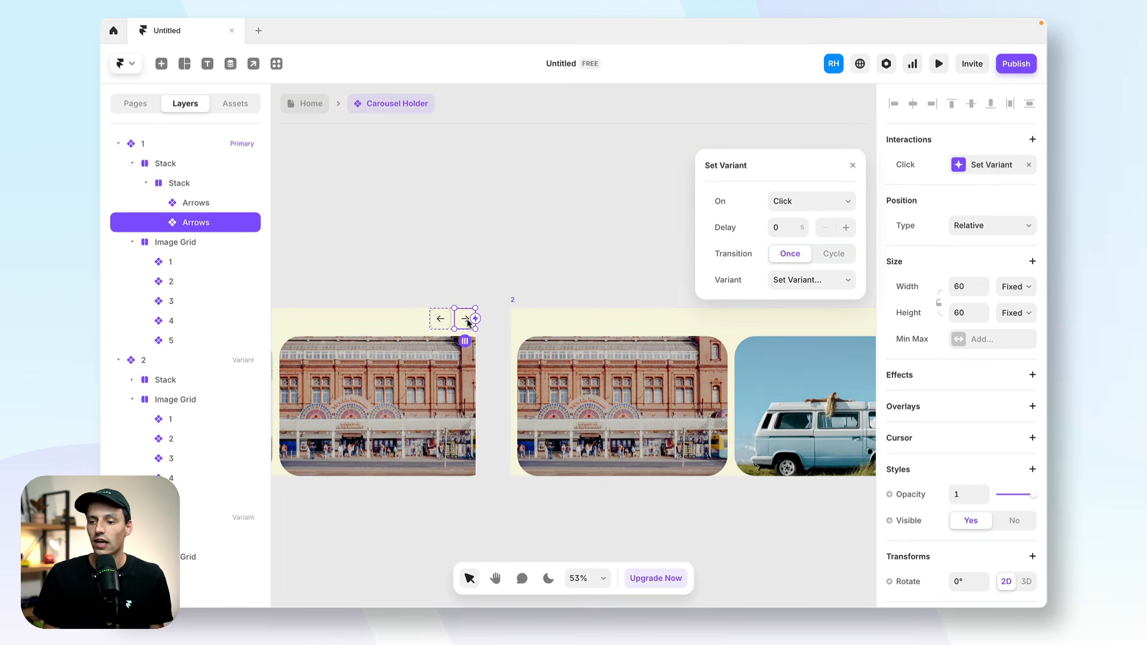
left_click(794, 281)
left_click(789, 315)
Change the click transition of variant 2's right arrow to target variant 3.
scroll(565, 285, "right", 10)
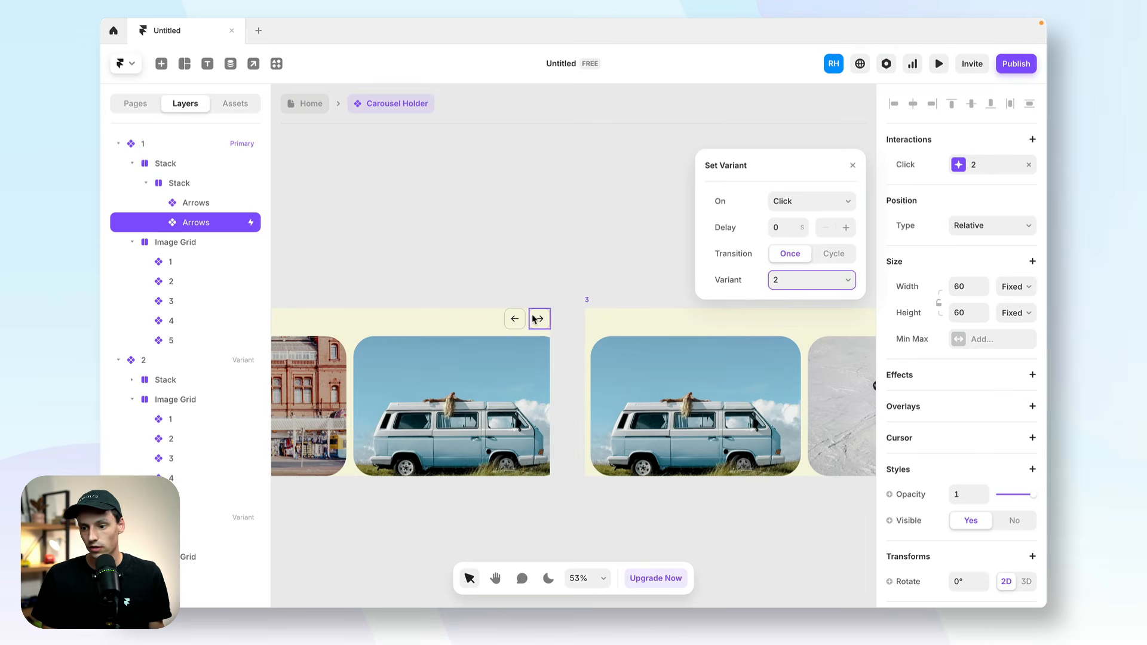
left_click(536, 320)
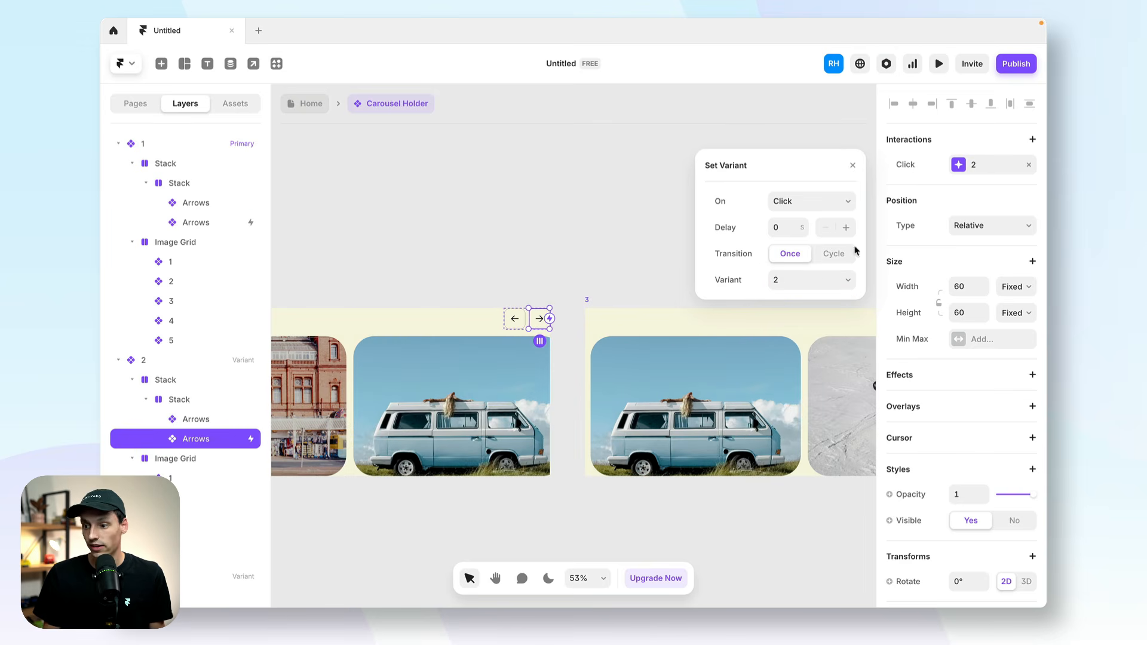
left_click(834, 284)
left_click(789, 295)
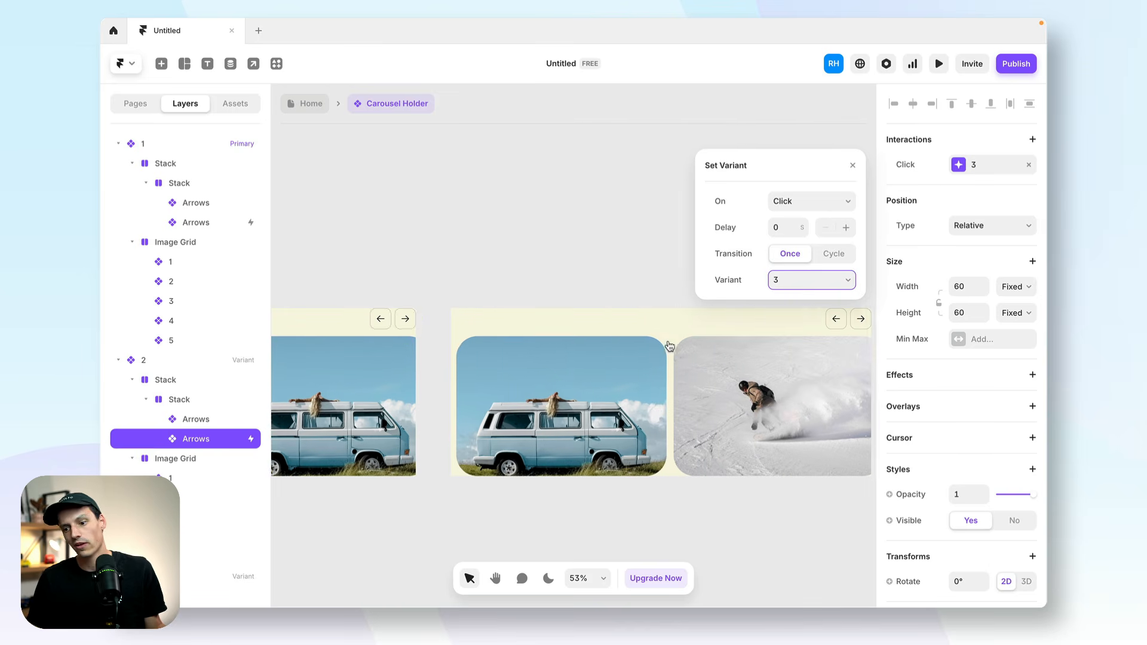
Point the right arrow's click transition to variant 4 in variant 3, and to variant 5 in variant 4.
left_click(814, 290)
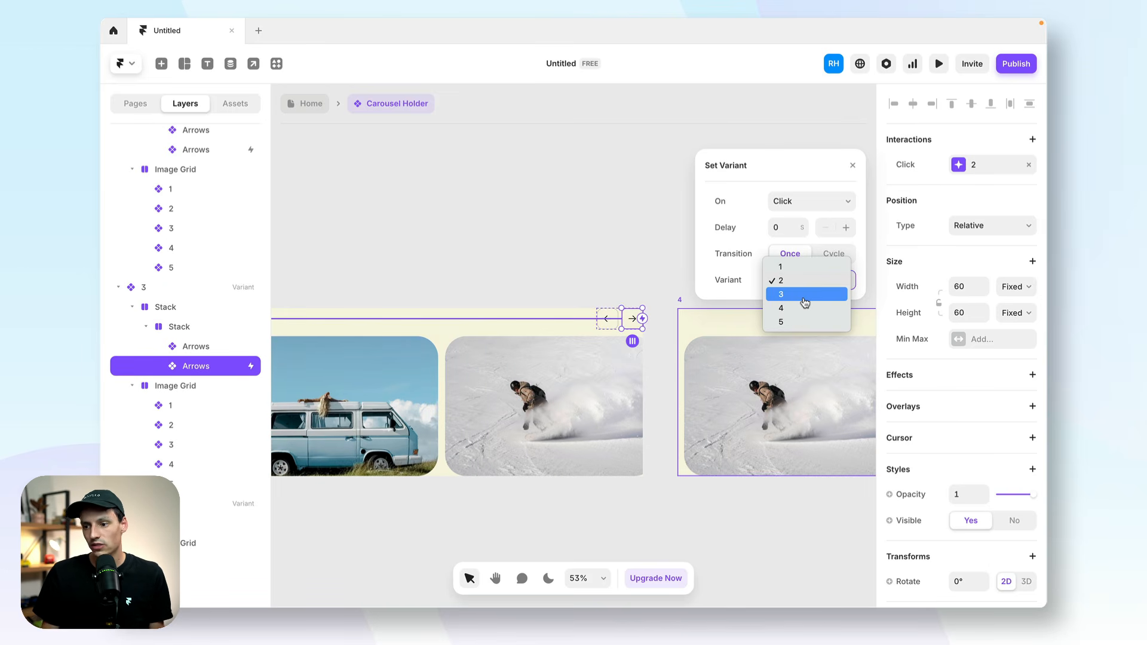
left_click(804, 309)
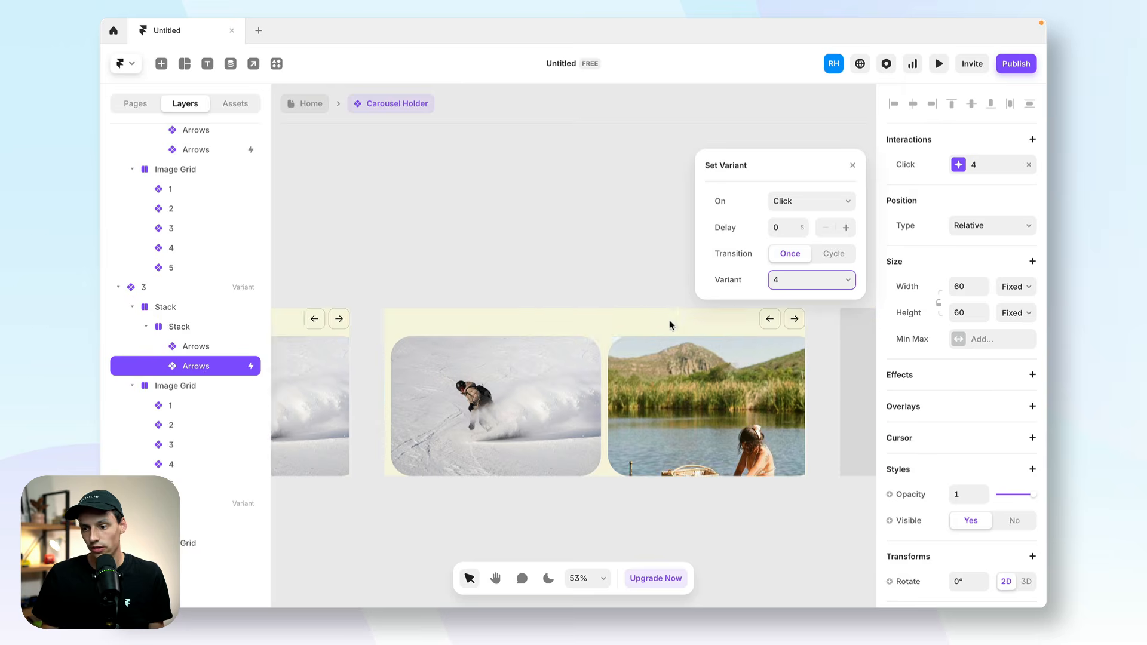
left_click(644, 320)
left_click(785, 293)
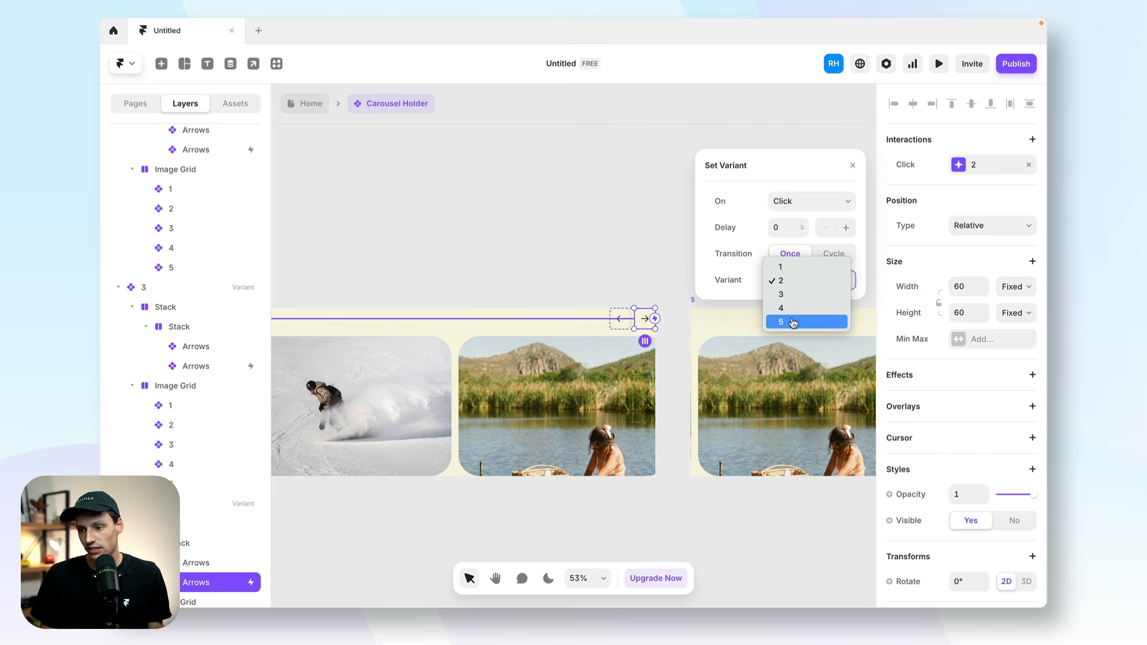
left_click(795, 328)
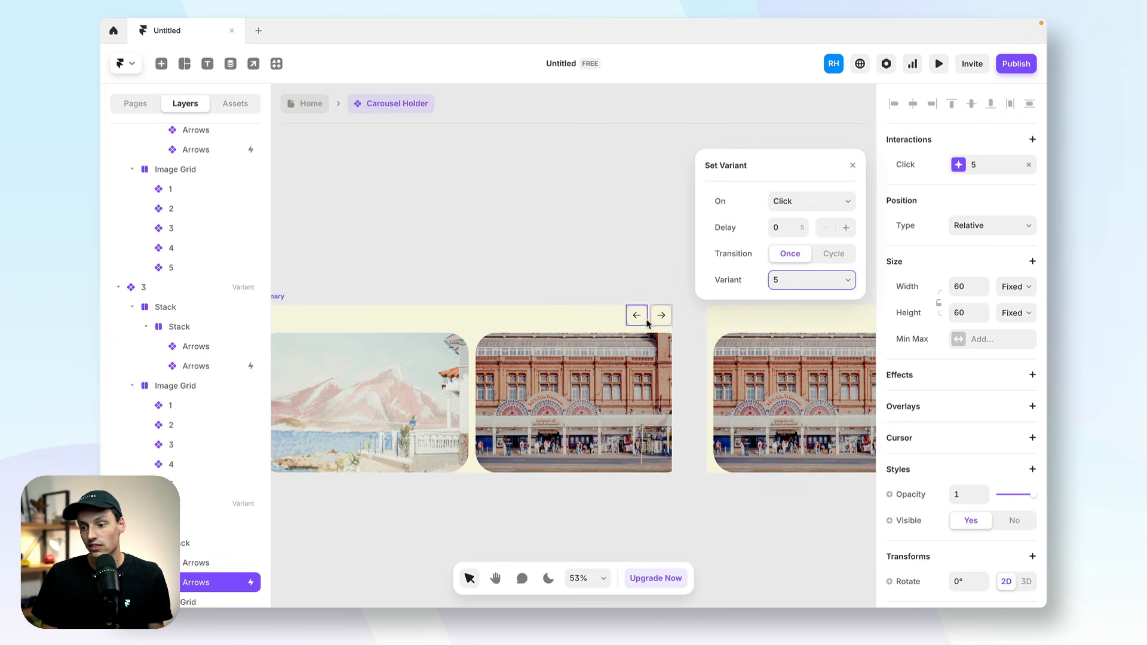
Give variant 2's left arrow a click transition back to variant 1.
left_click(545, 321)
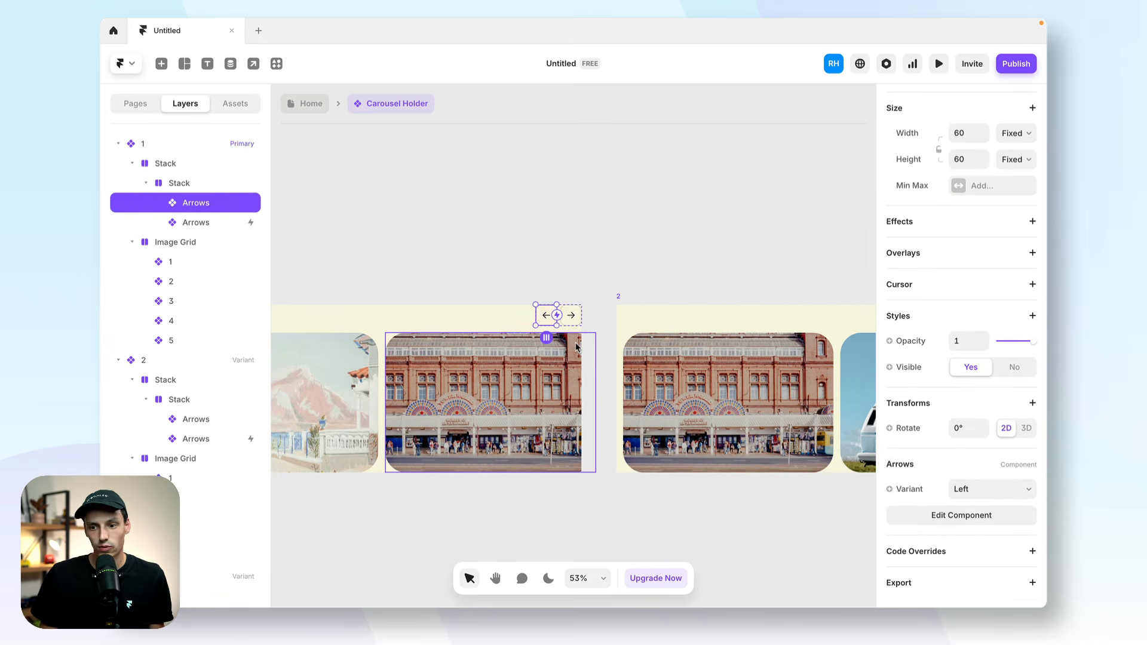
scroll(751, 305, "right", 5)
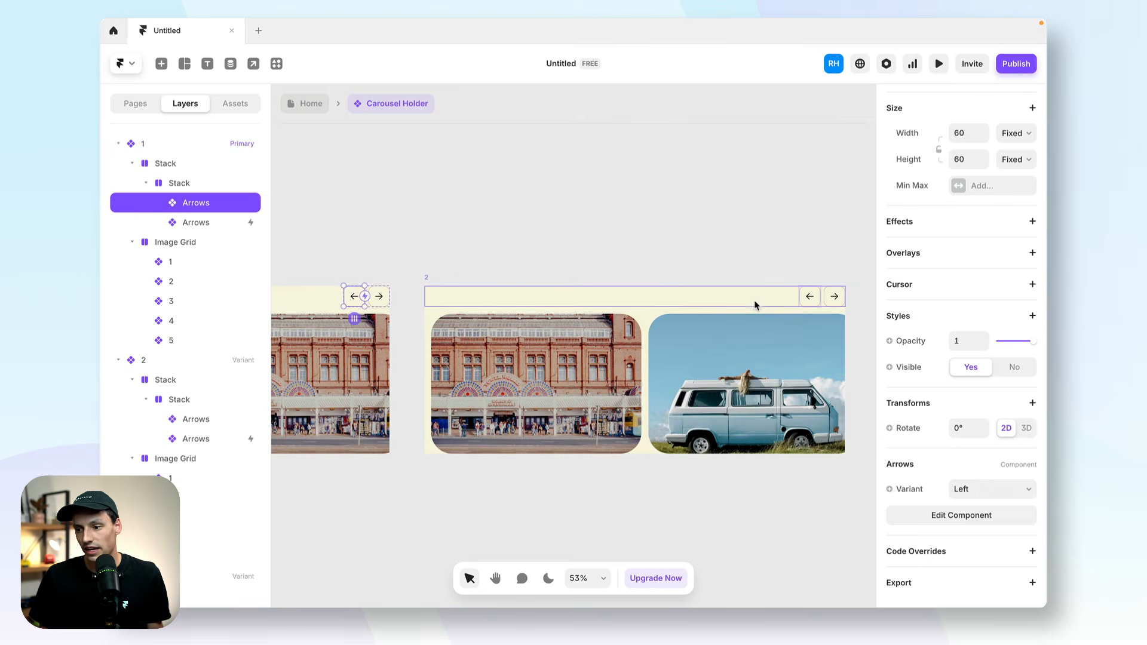
left_click(809, 297)
left_click(980, 165)
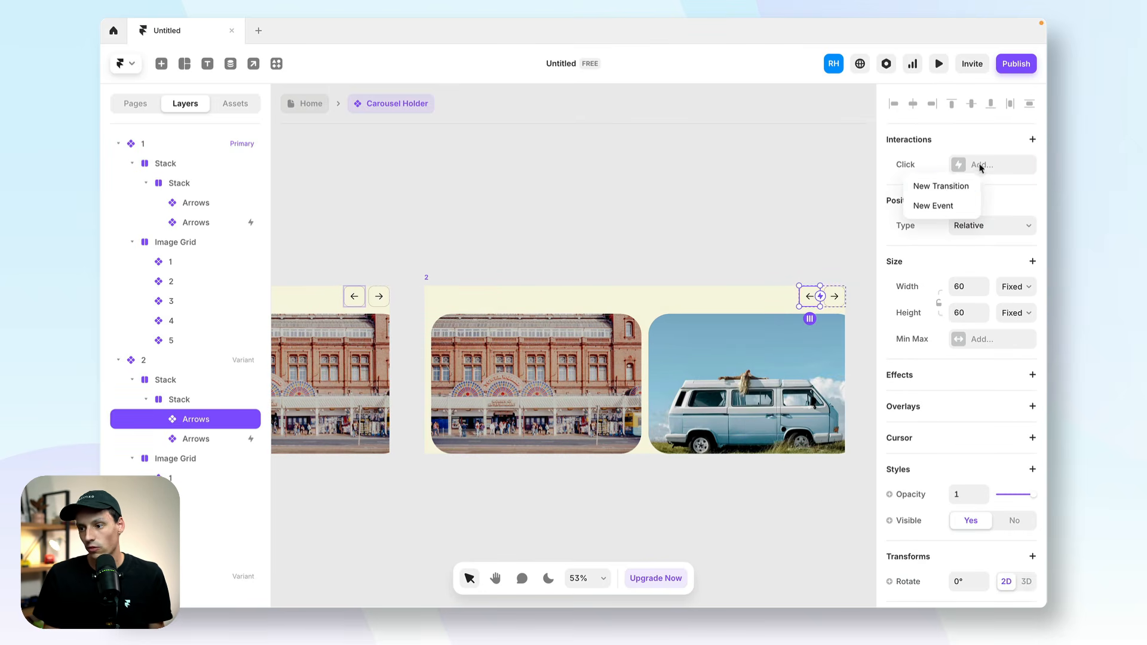
left_click(941, 186)
left_click(804, 281)
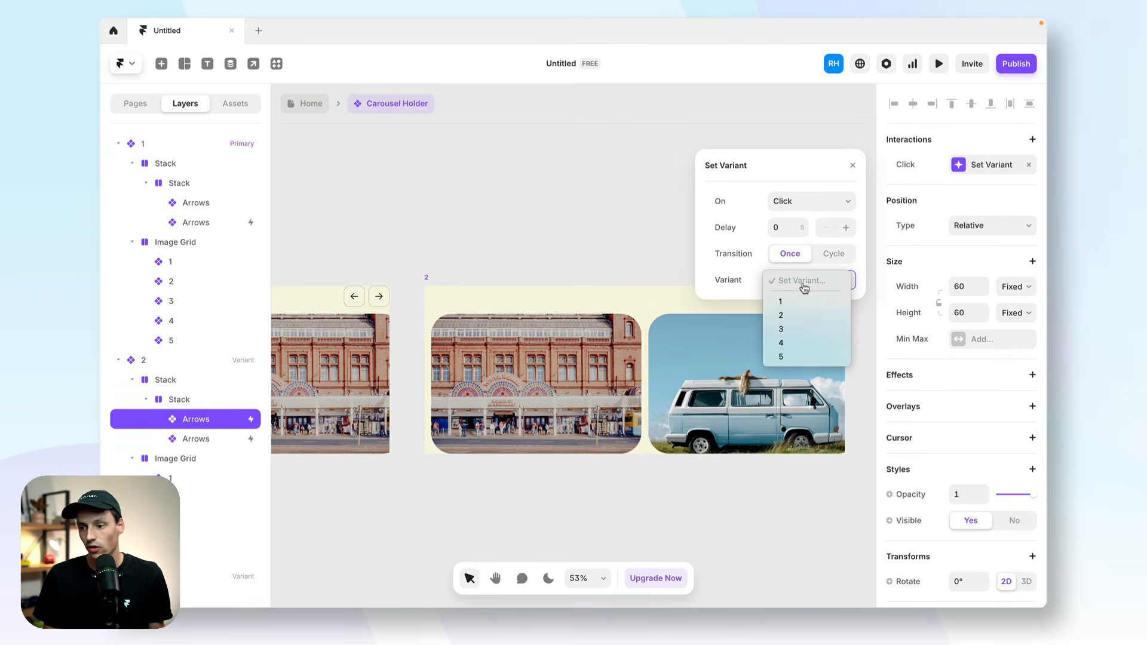
left_click(796, 302)
Give variant 3's left arrow a click transition back to variant 2.
scroll(797, 305, "right", 10)
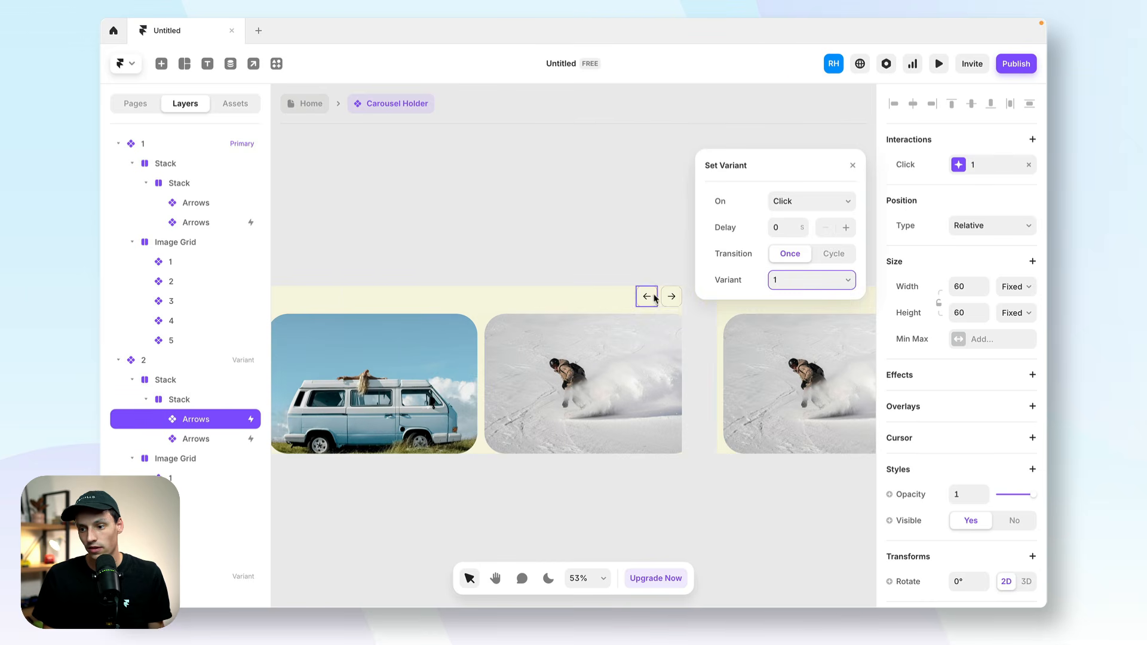
left_click(651, 297)
left_click(975, 165)
left_click(941, 186)
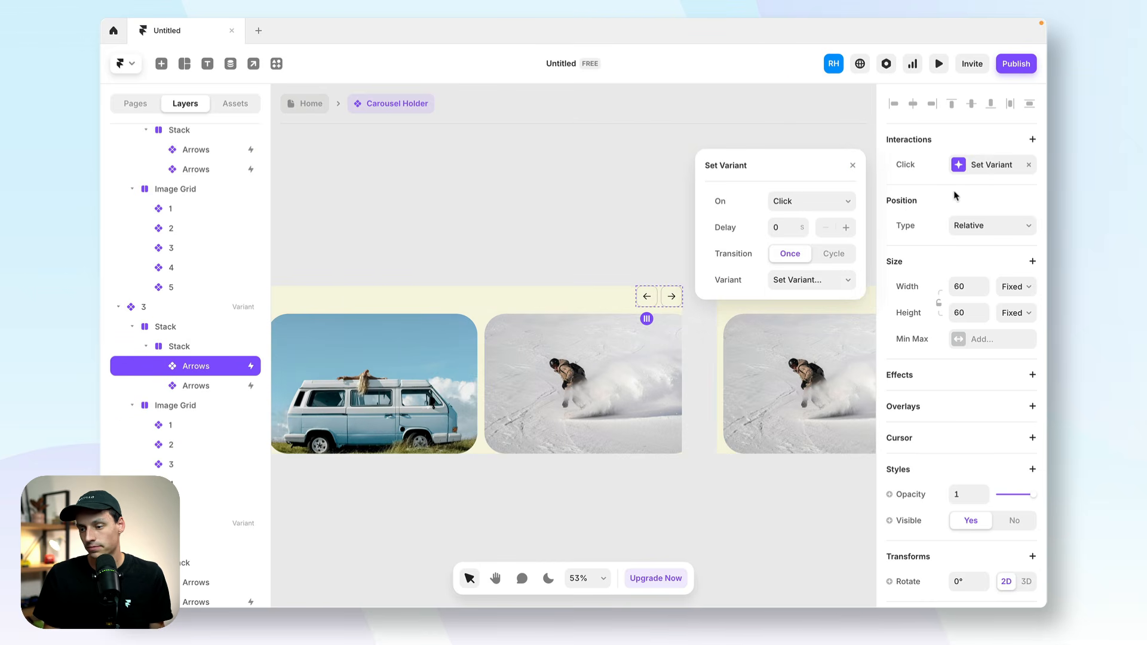
left_click(821, 279)
left_click(798, 313)
scroll(637, 337, "right", 4)
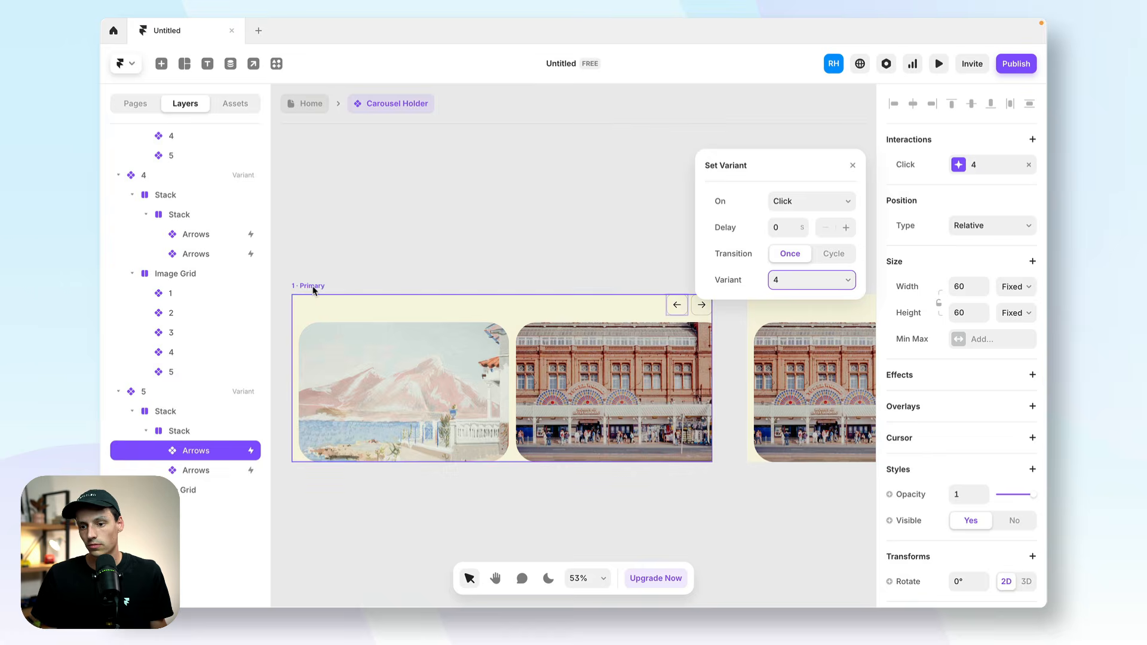
Preview the primary variant and test moving through the carousel with the right and left arrows.
left_click(313, 288)
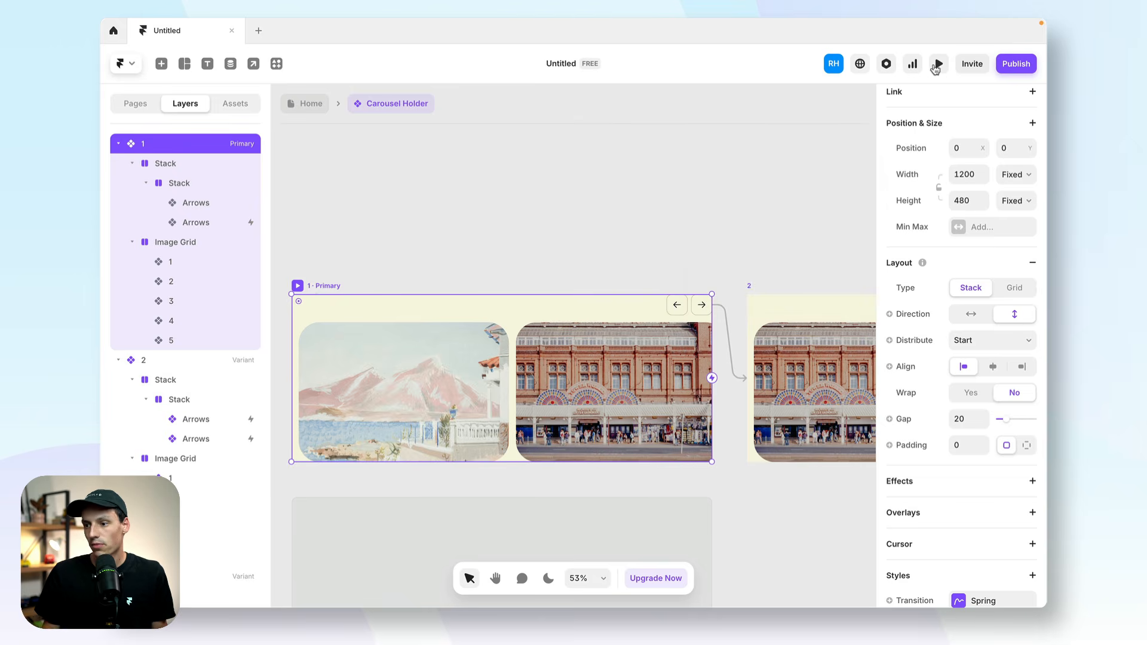
left_click(935, 66)
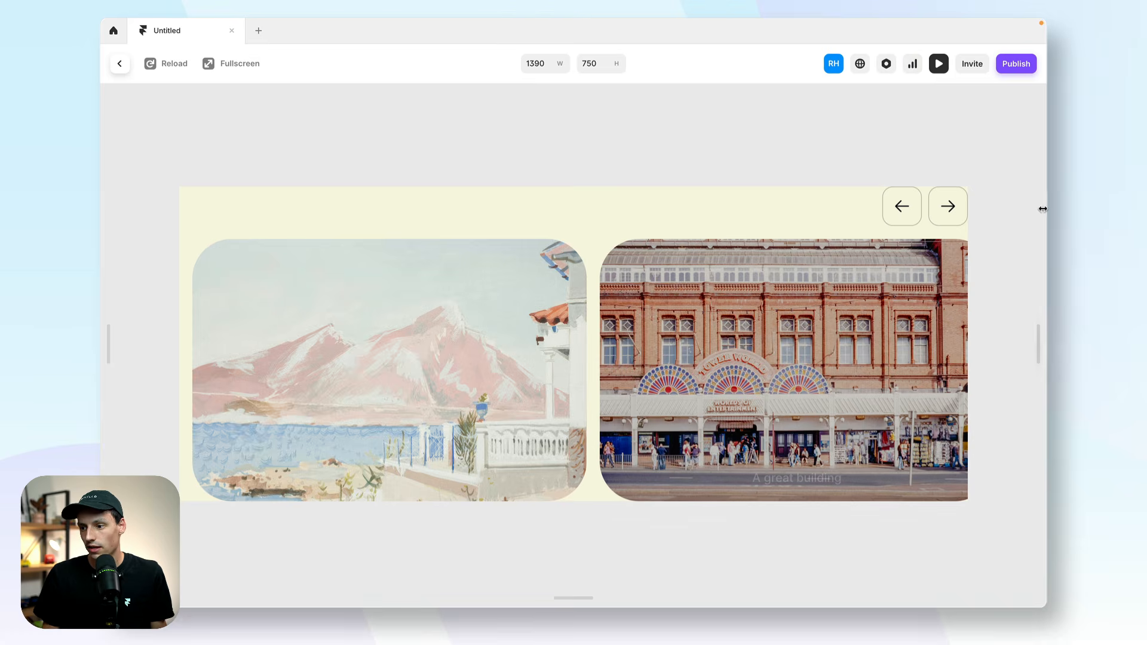
left_click(944, 214)
left_click(943, 214)
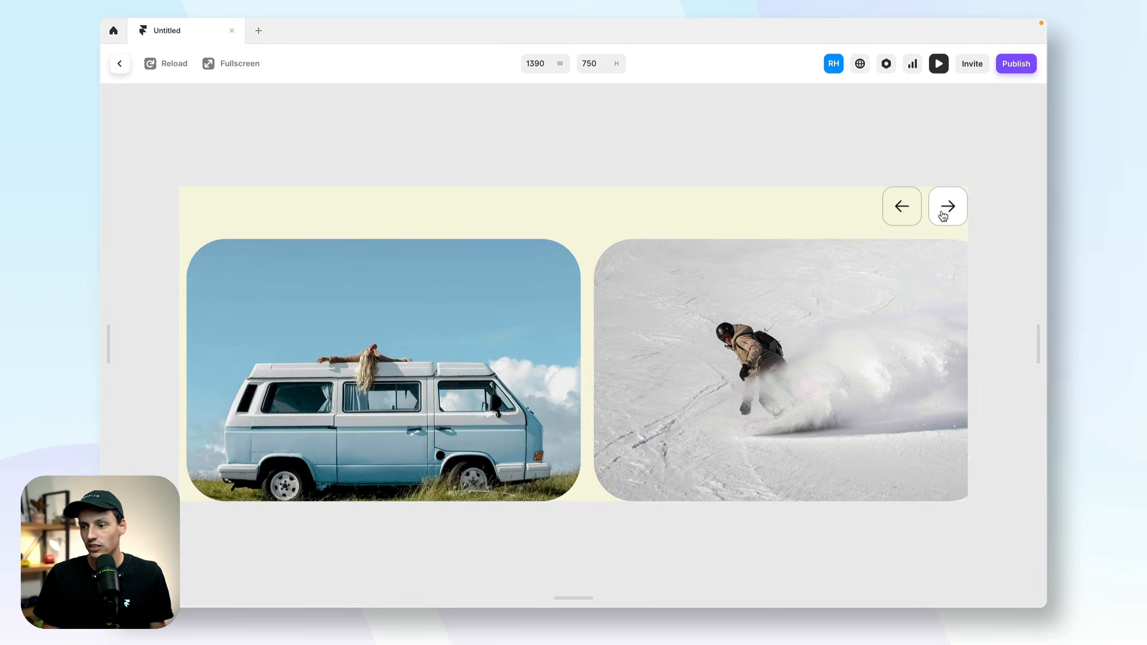
left_click(943, 214)
left_click(943, 214)
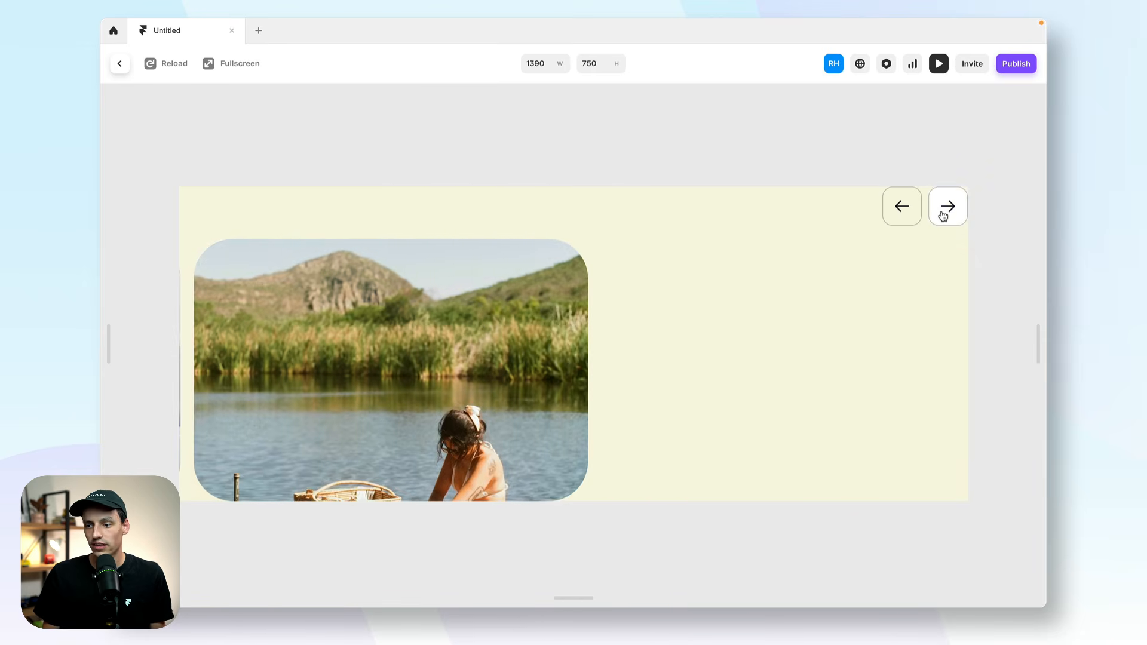
left_click(913, 215)
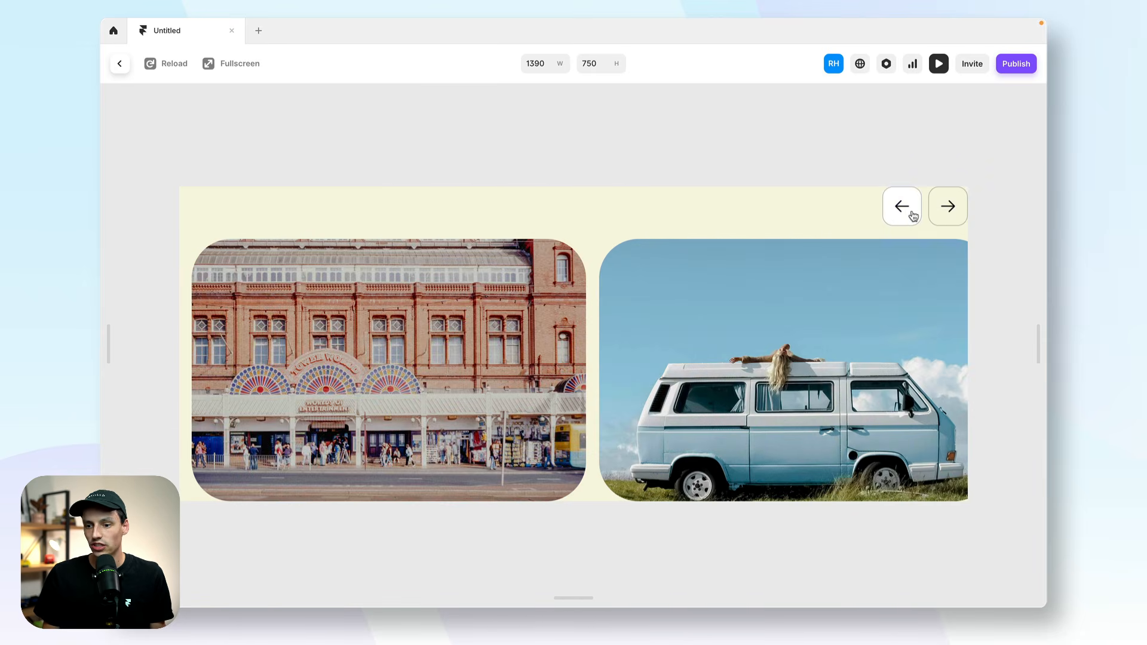
left_click(913, 216)
key("Escape")
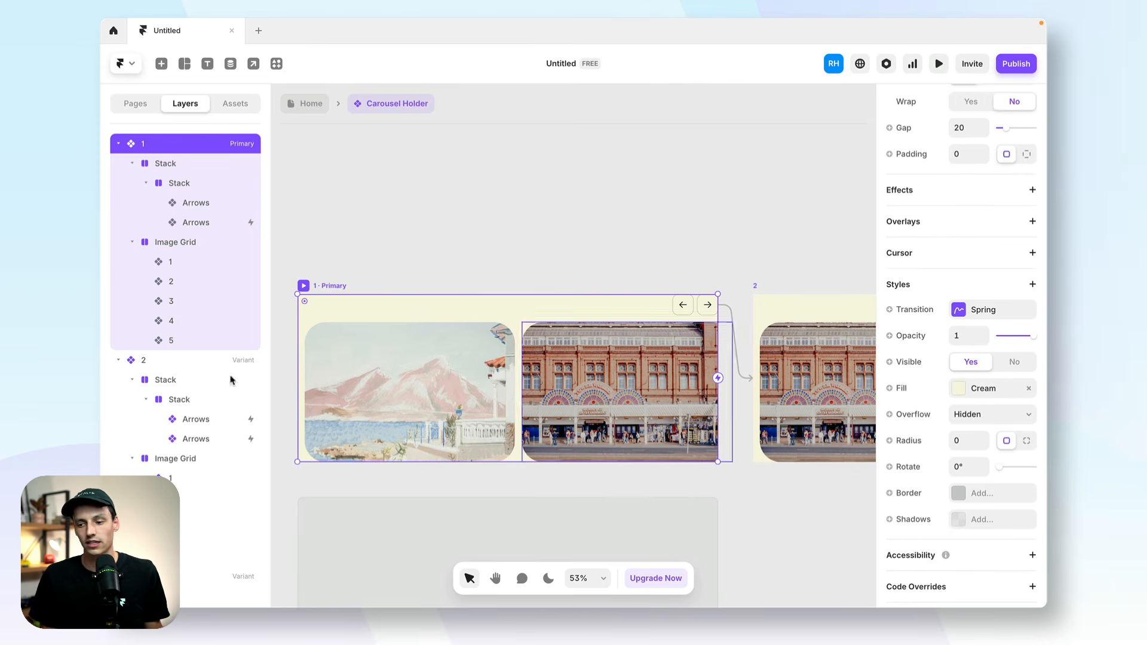
Base the primary variant's Spring transition on Physics with stiffness 150, damping 30 and mass 1, and test it in preview.
left_click(957, 310)
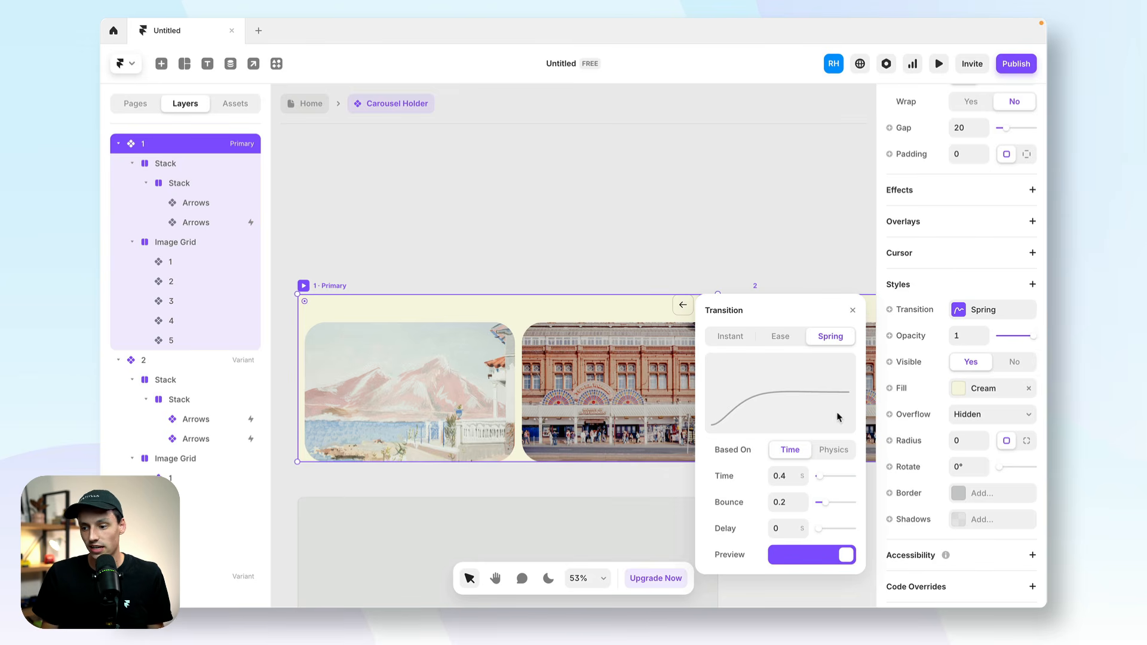
left_click(834, 451)
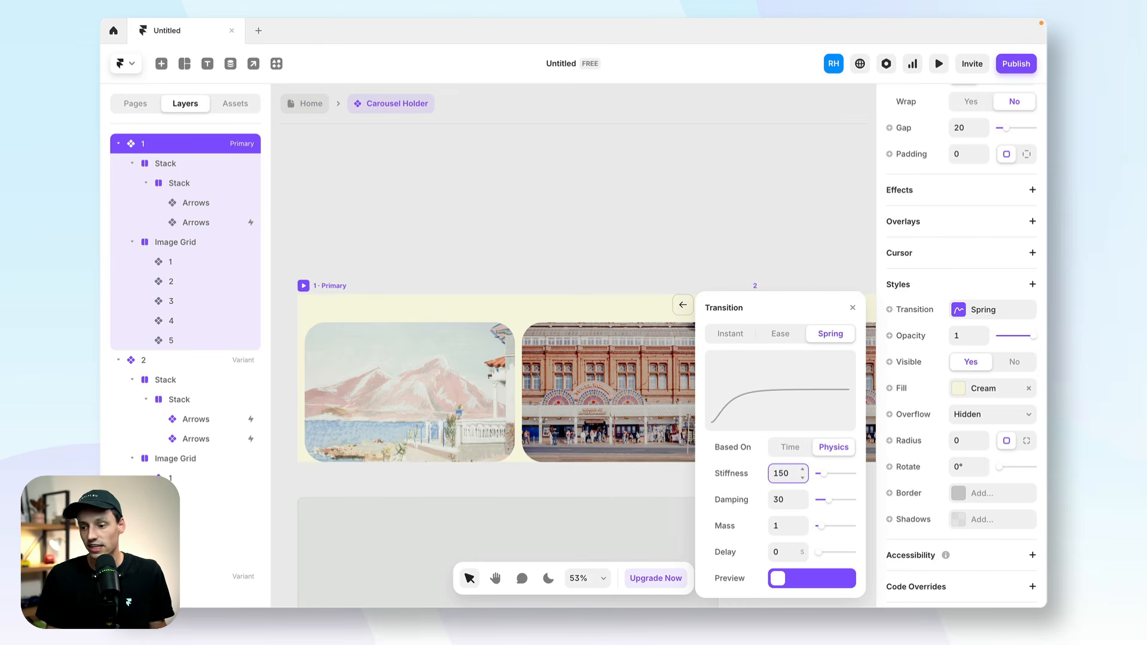
left_click(939, 63)
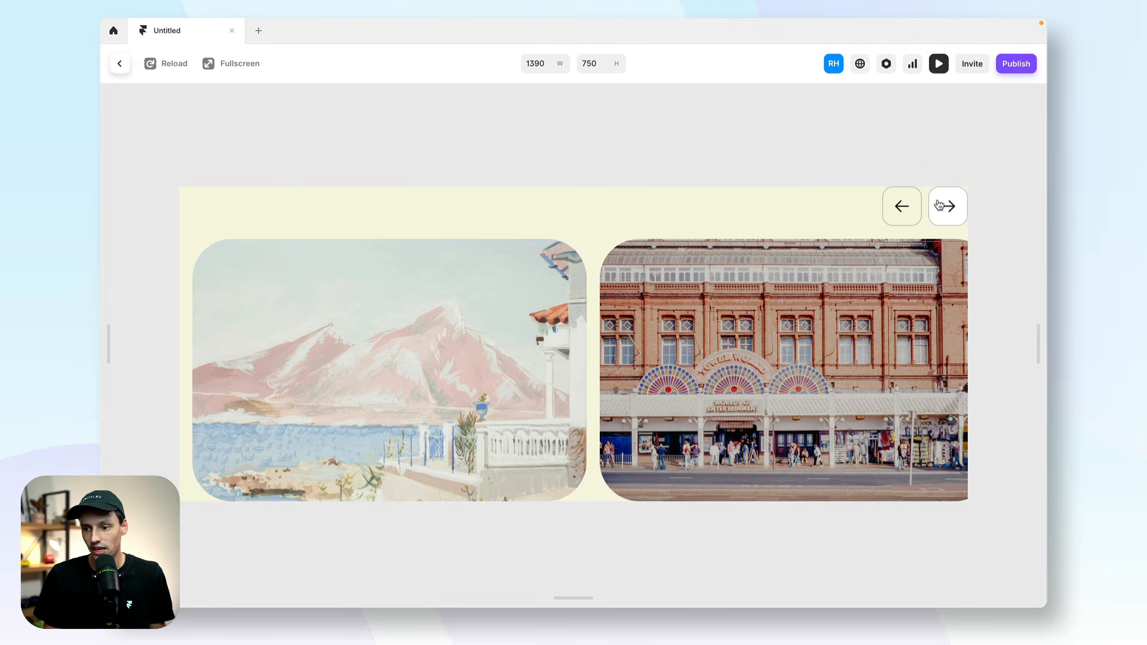
left_click(941, 206)
left_click(941, 205)
left_click(941, 205)
left_click(941, 206)
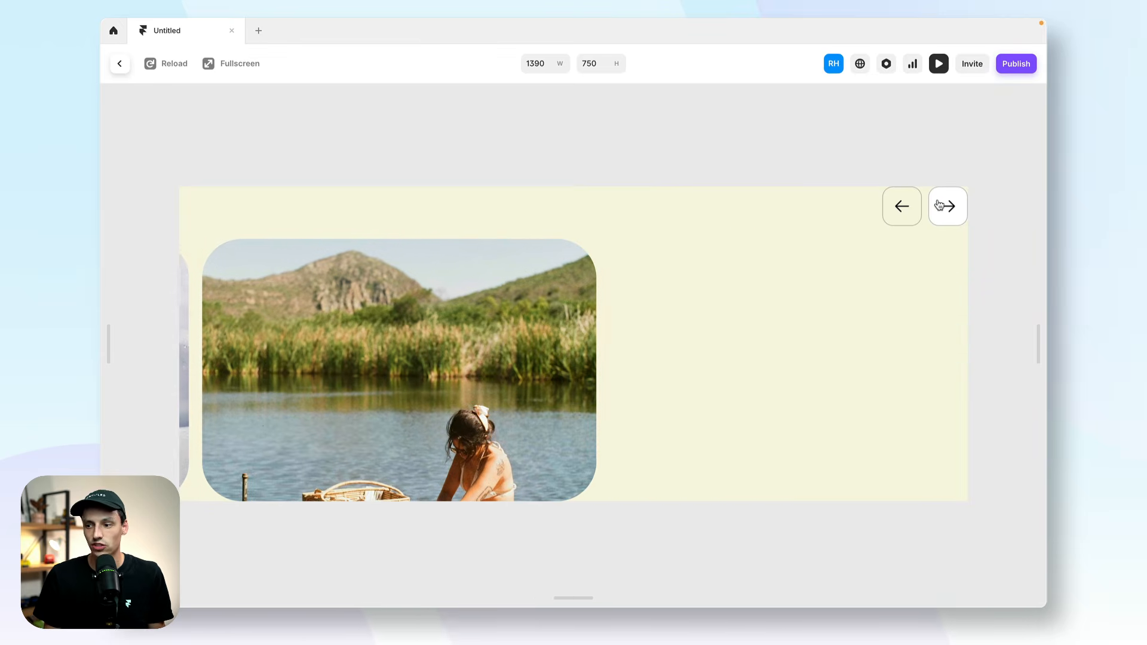
left_click(119, 65)
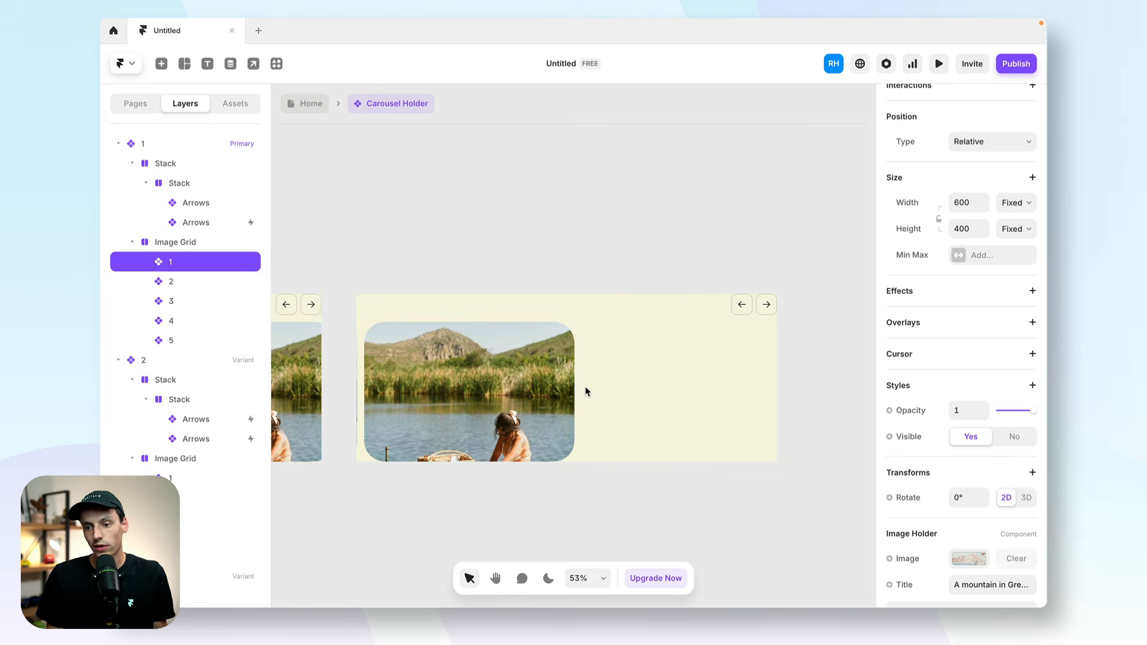
Set the width of image 5 in variant 5 and of image 4 in variant 4 to 800.
left_click(501, 393)
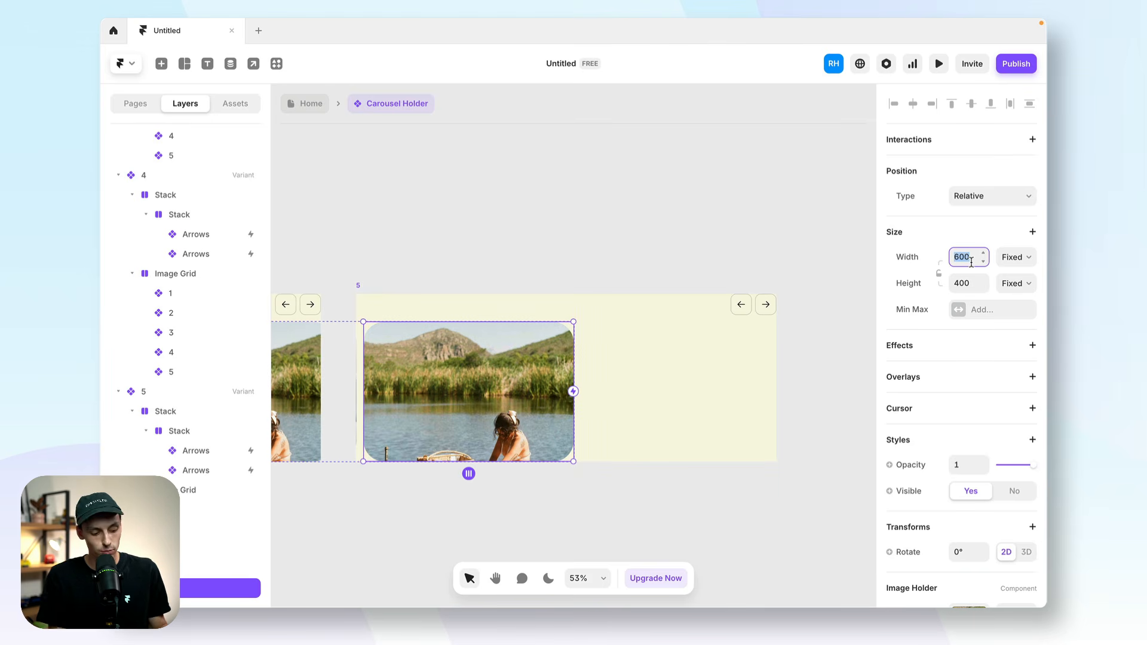
key("Return")
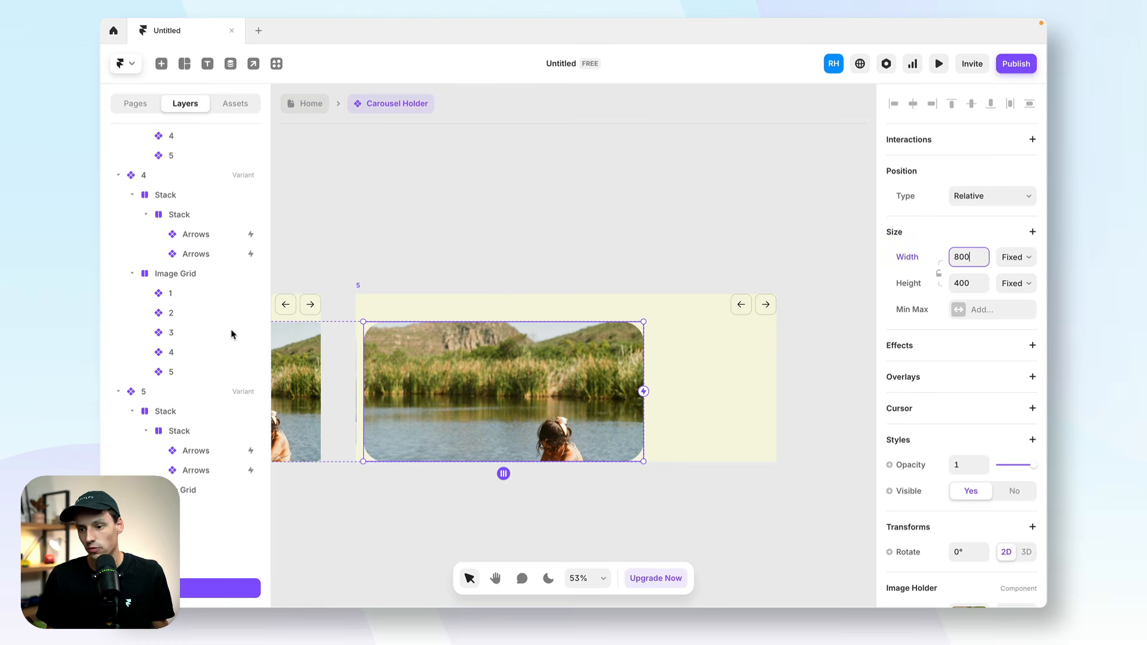
scroll(452, 379, "left", 7)
left_click(407, 390)
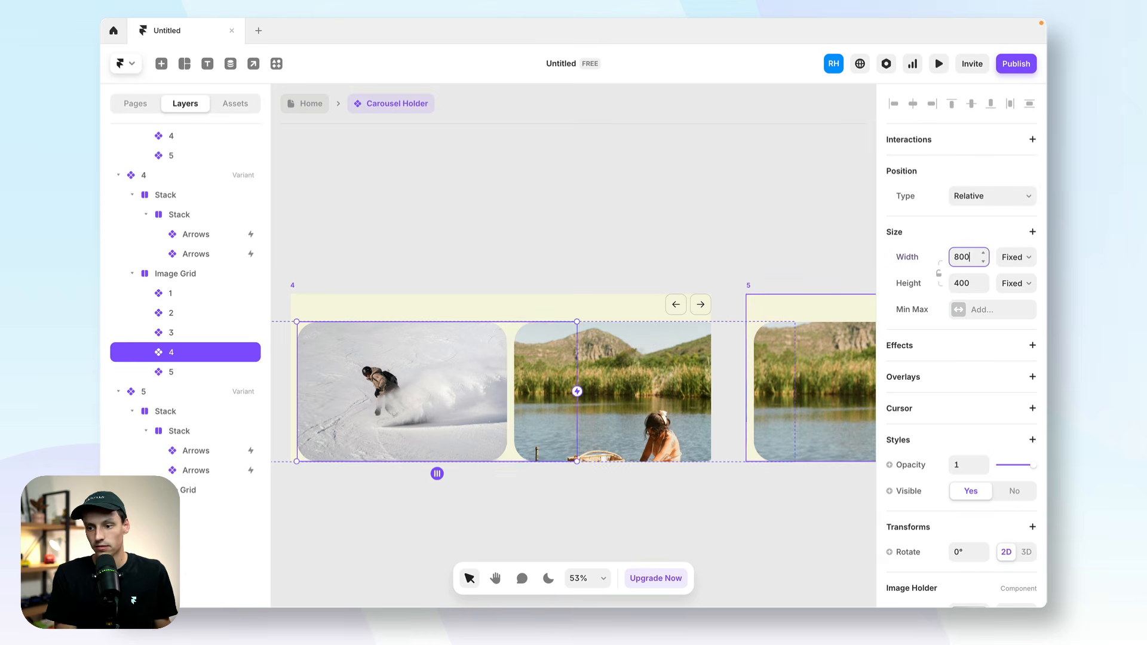
type("800")
key("Return")
Set the width of image 3 in variant 3 and of image 2 in variant 2 to 800.
scroll(653, 328, "left", 7)
left_click(453, 379)
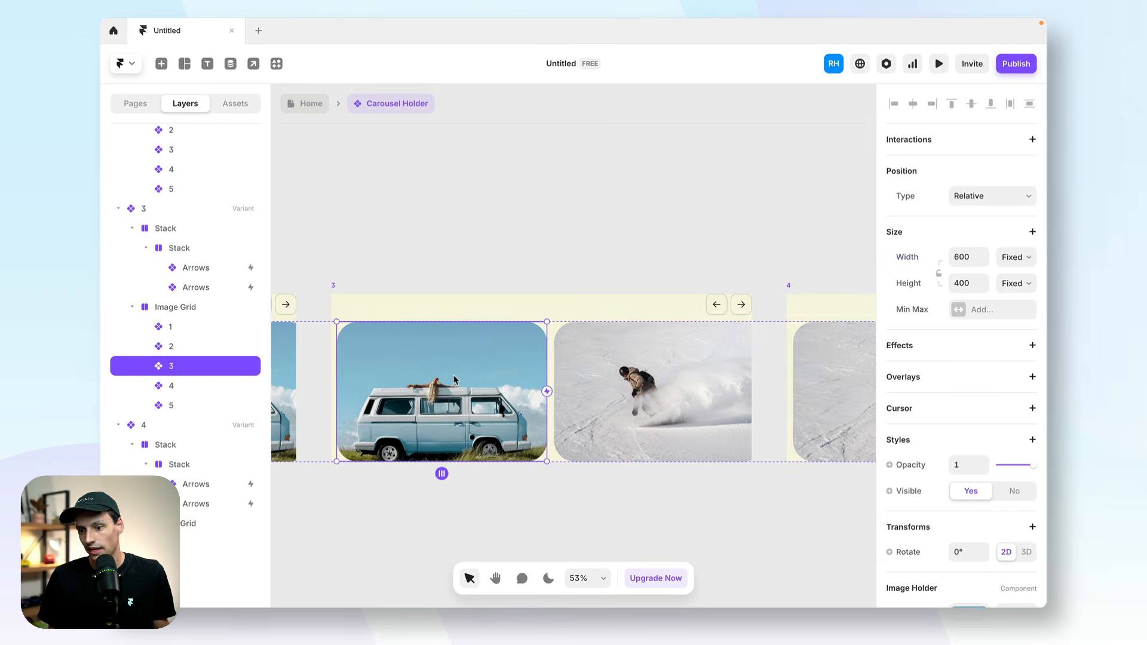
left_click(970, 261)
type("800")
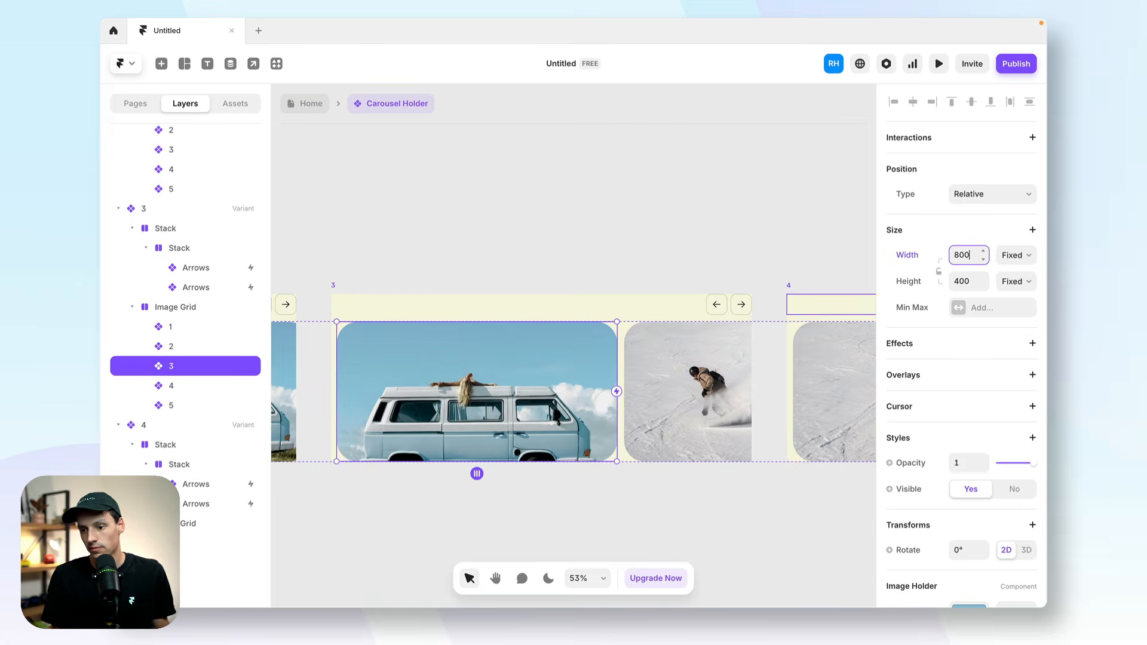
key("Return")
scroll(645, 391, "left", 8)
left_click(603, 387)
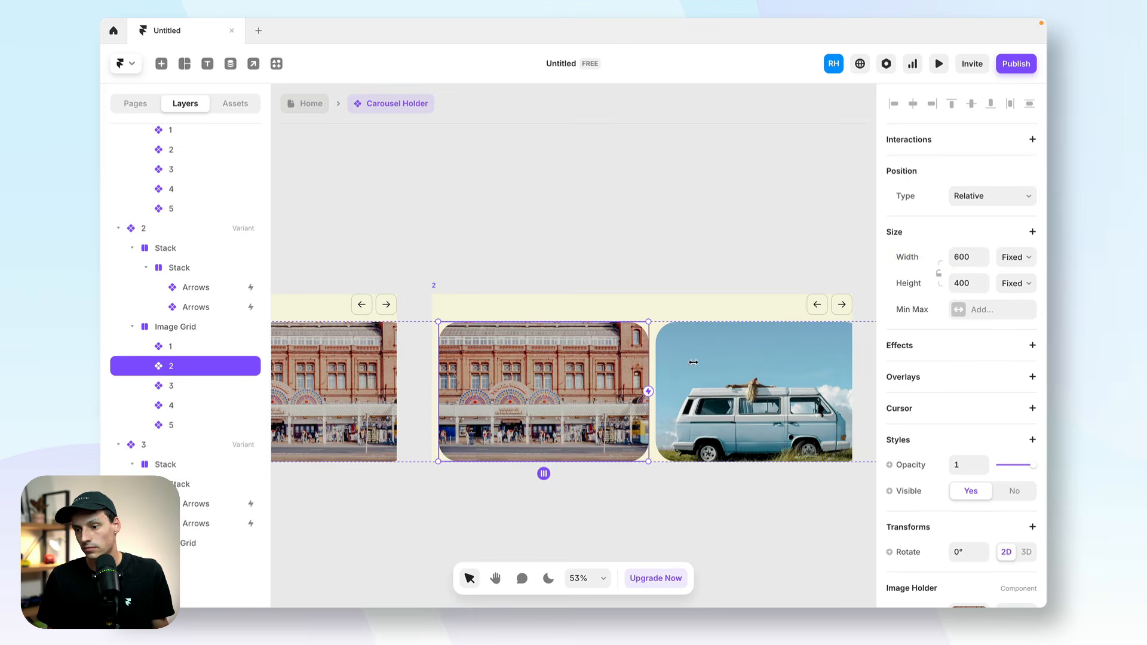
type("800")
key("Return")
Set the width of image 1 in the primary variant to 800.
scroll(454, 373, "left", 5)
left_click(454, 374)
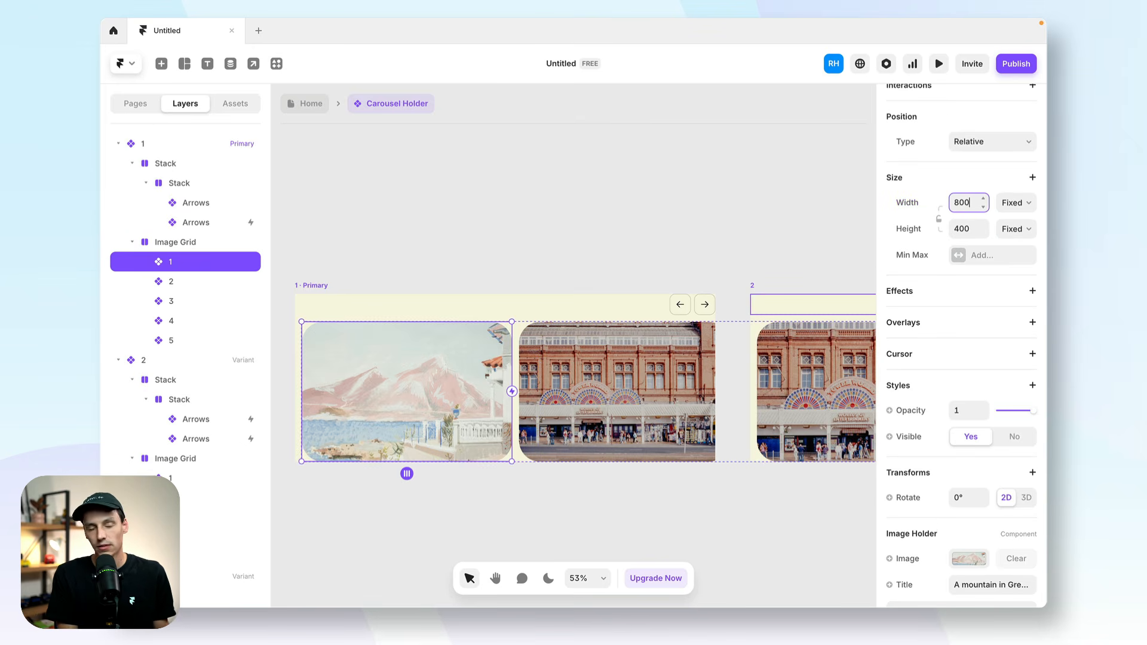
key("Return")
scroll(717, 373, "left", 4)
scroll(715, 374, "right", 10)
scroll(715, 370, "left", 8)
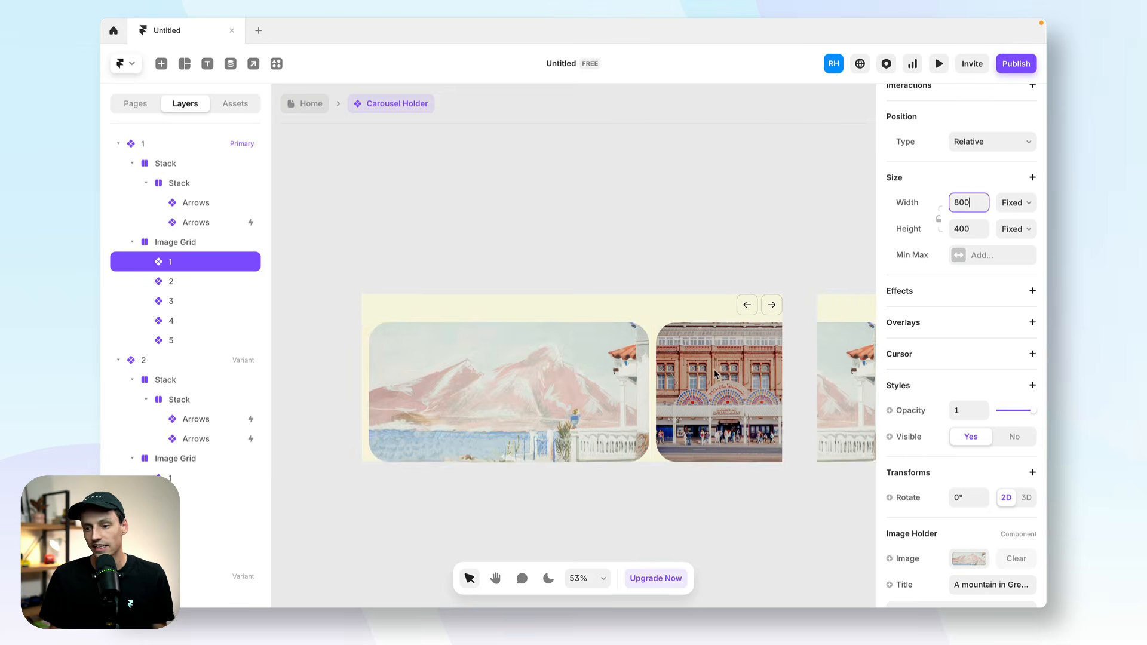
Preview the primary variant with the resized images, going forward through the carousel and back to the first image.
left_click(386, 287)
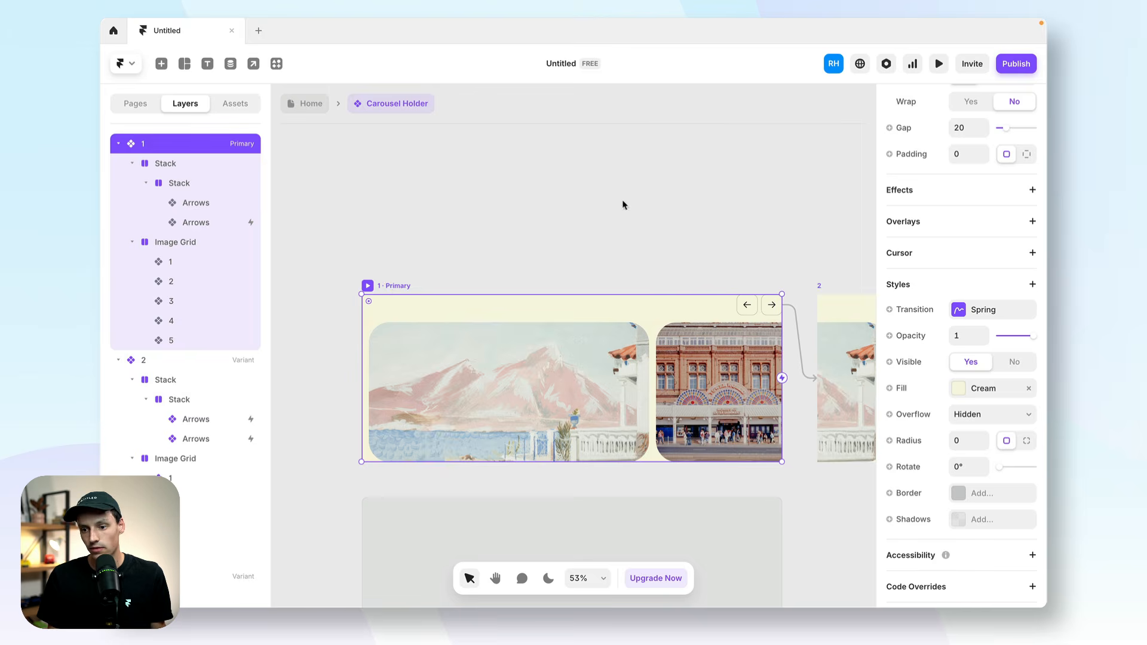
left_click(940, 65)
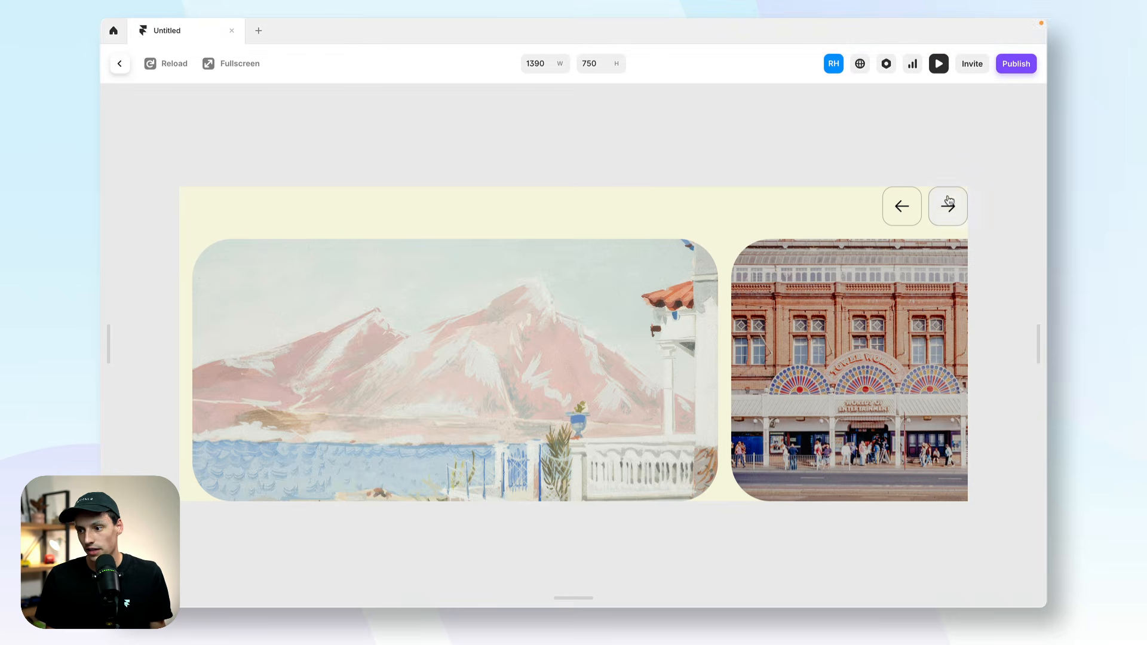
left_click(948, 204)
left_click(948, 206)
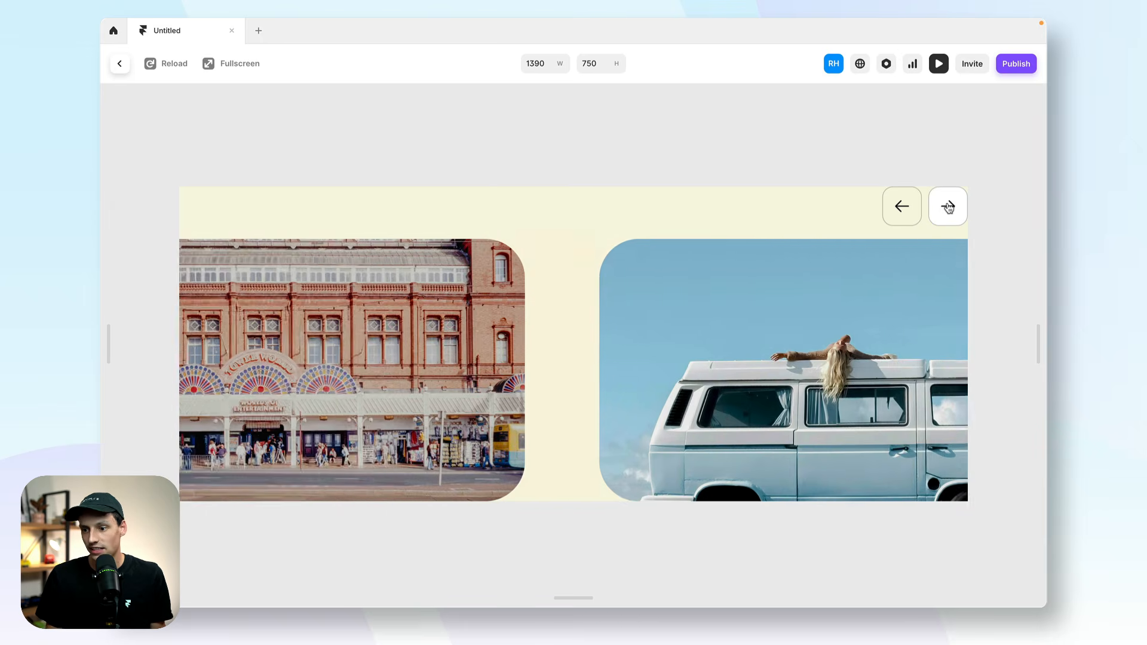
left_click(949, 207)
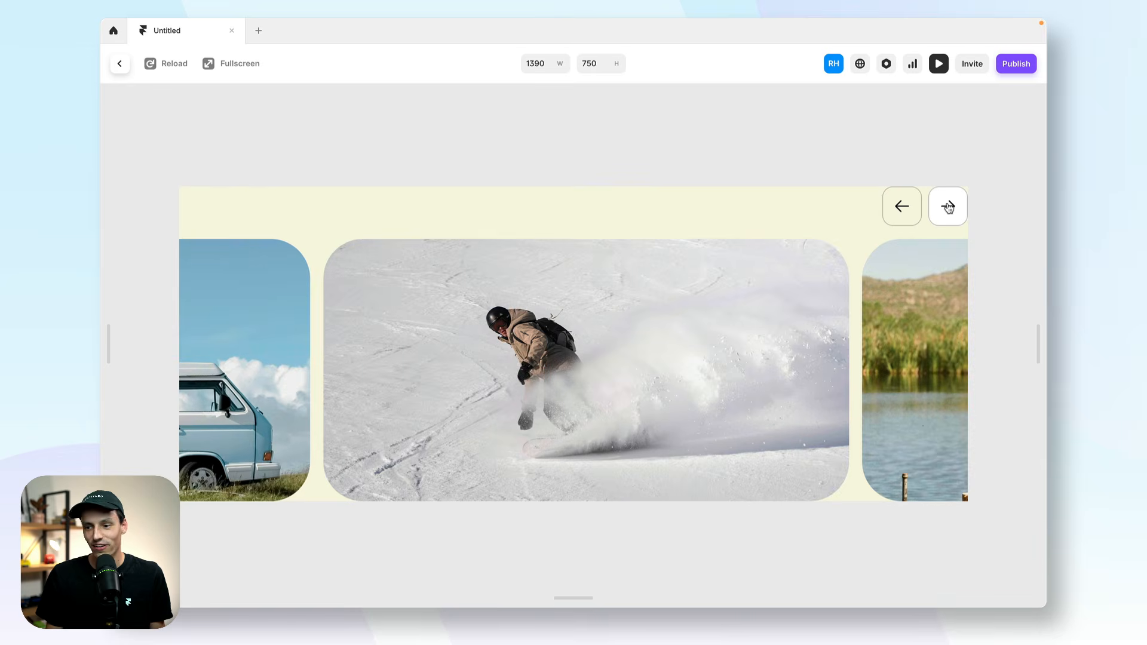
left_click(948, 206)
left_click(912, 206)
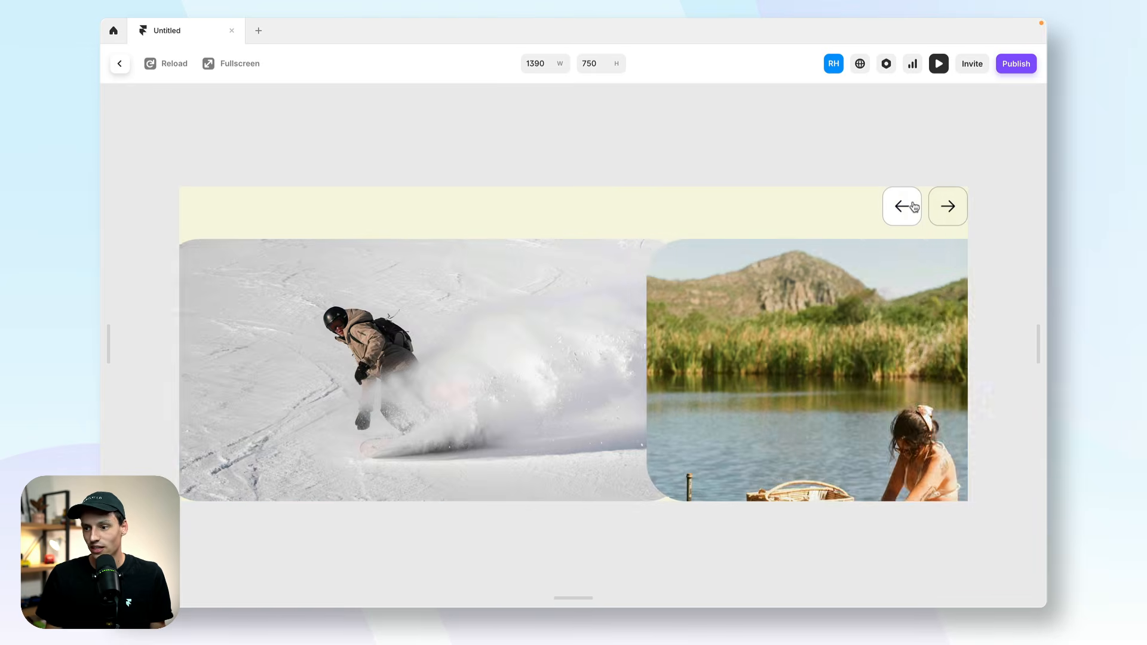
left_click(910, 206)
left_click(910, 206)
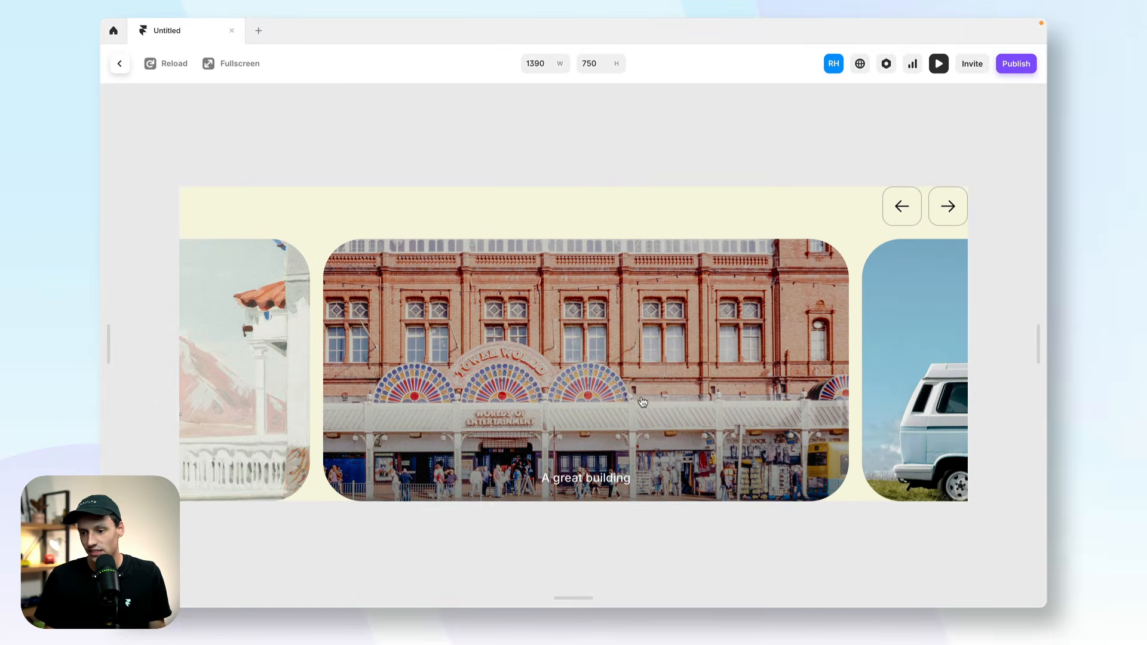
left_click(904, 204)
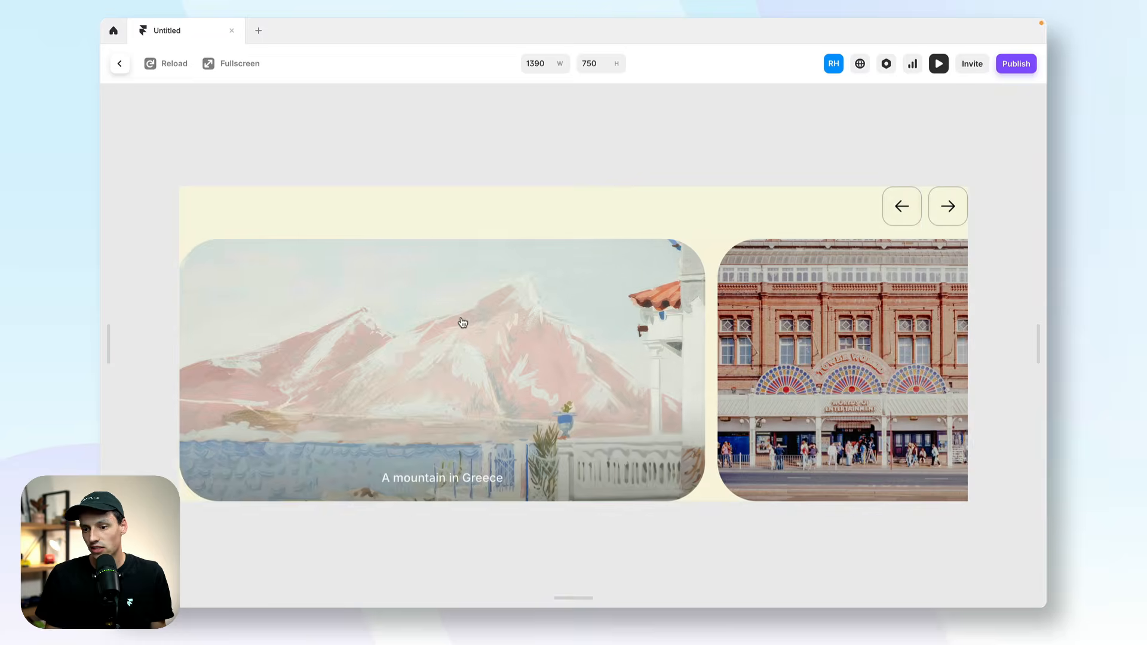
left_click(120, 64)
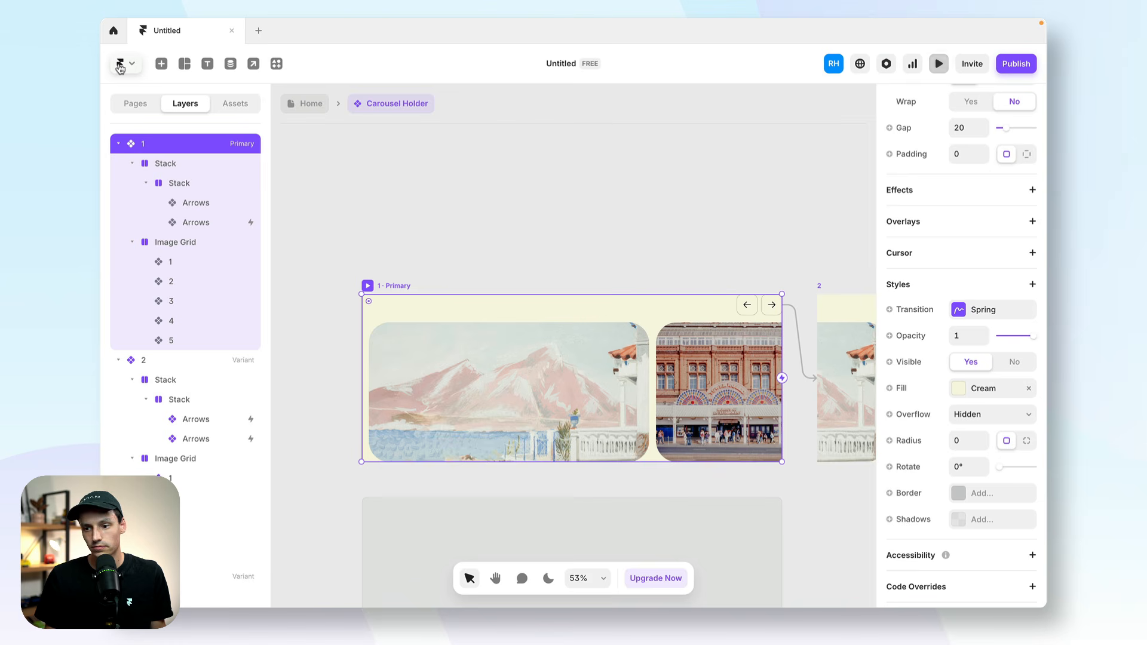
Remove the primary variant's Cream fill and set the Carousel Holder's height to Fit on the Home page.
left_click(1029, 389)
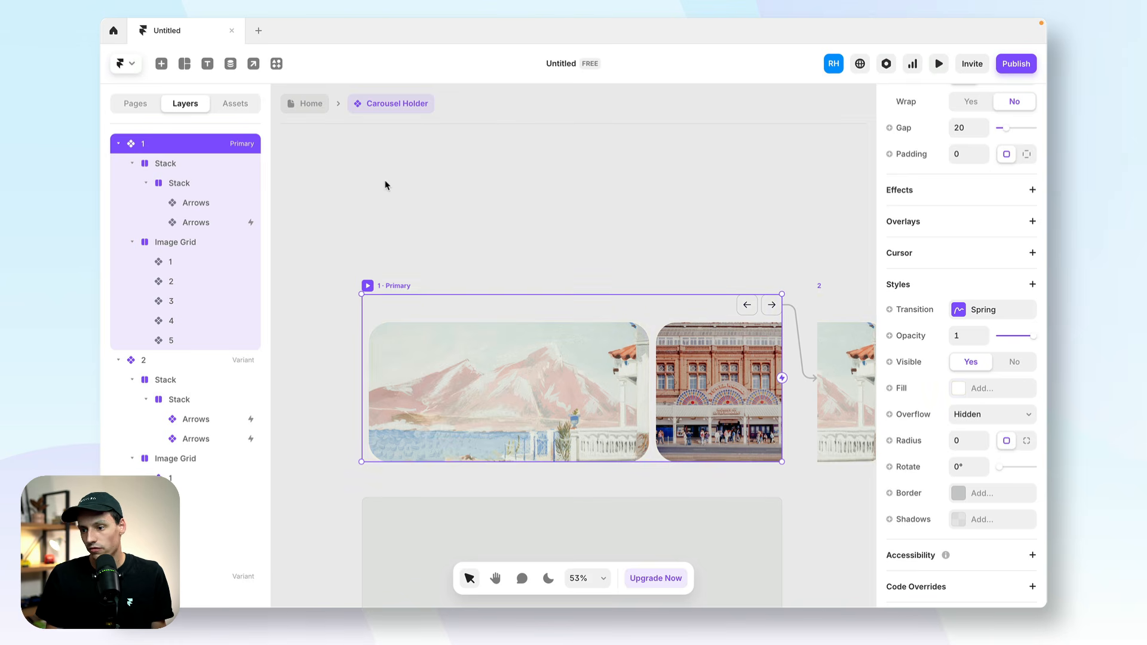
left_click(311, 104)
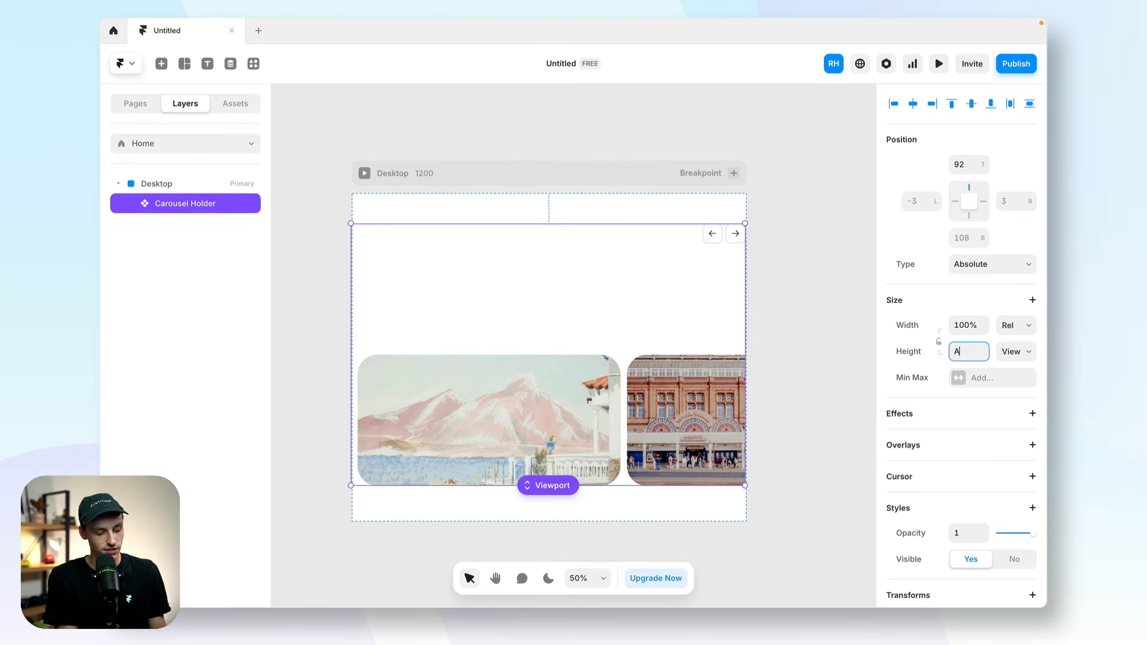
key("Return")
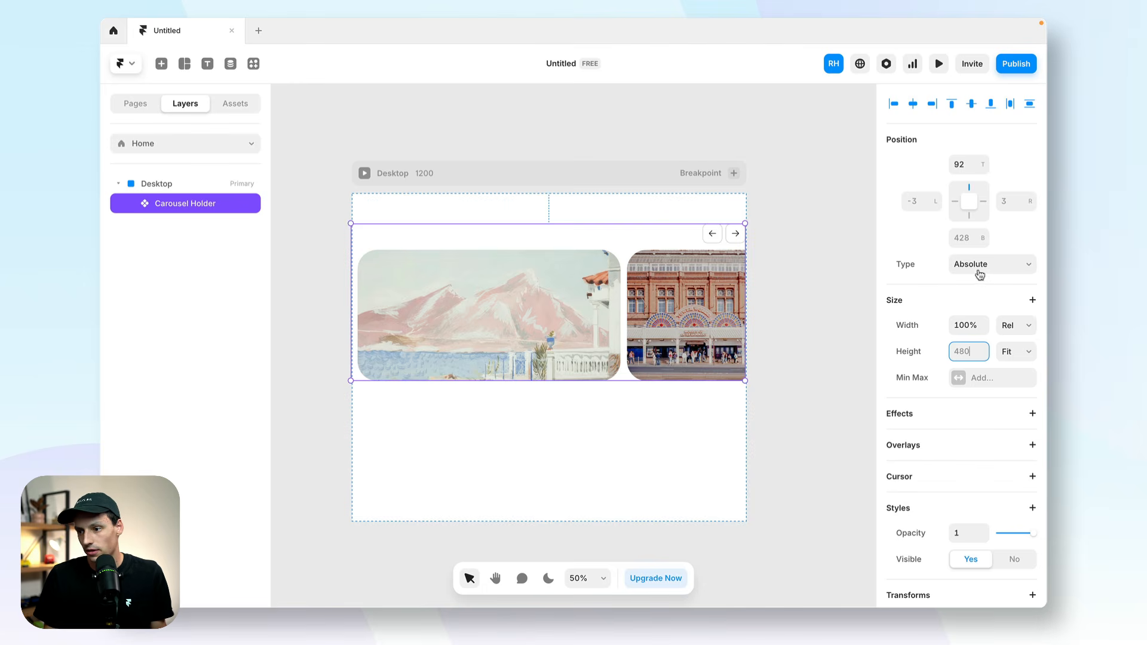
Add a vertical Stack layout to the Desktop breakpoint and distribute its content to Center.
left_click(249, 183)
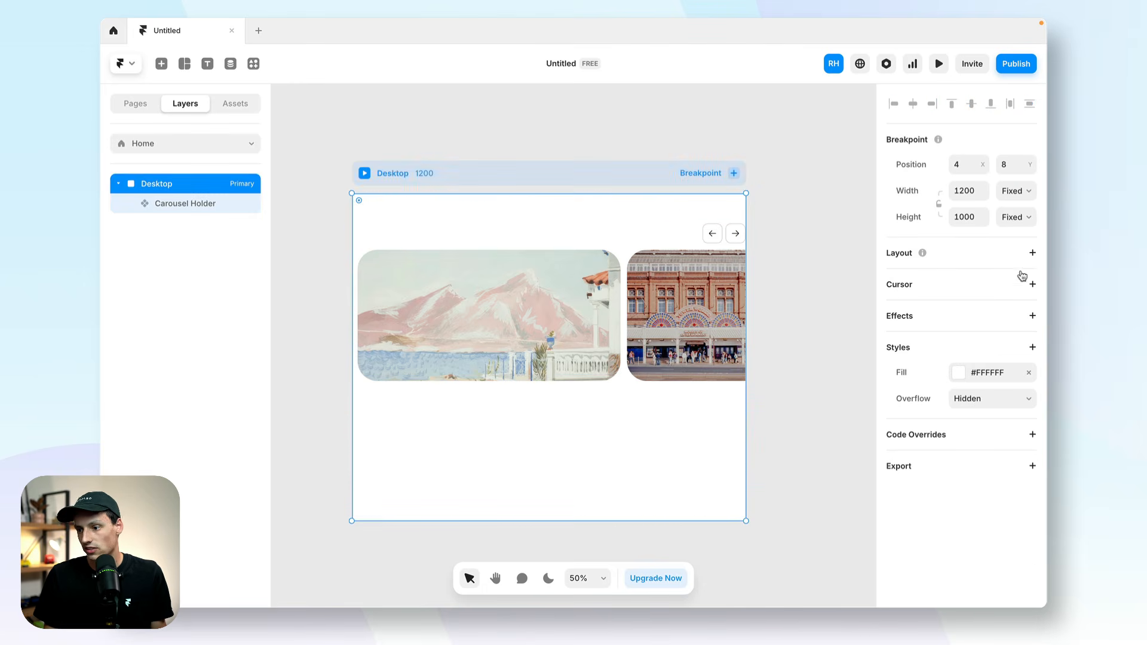
left_click(1032, 253)
left_click(980, 331)
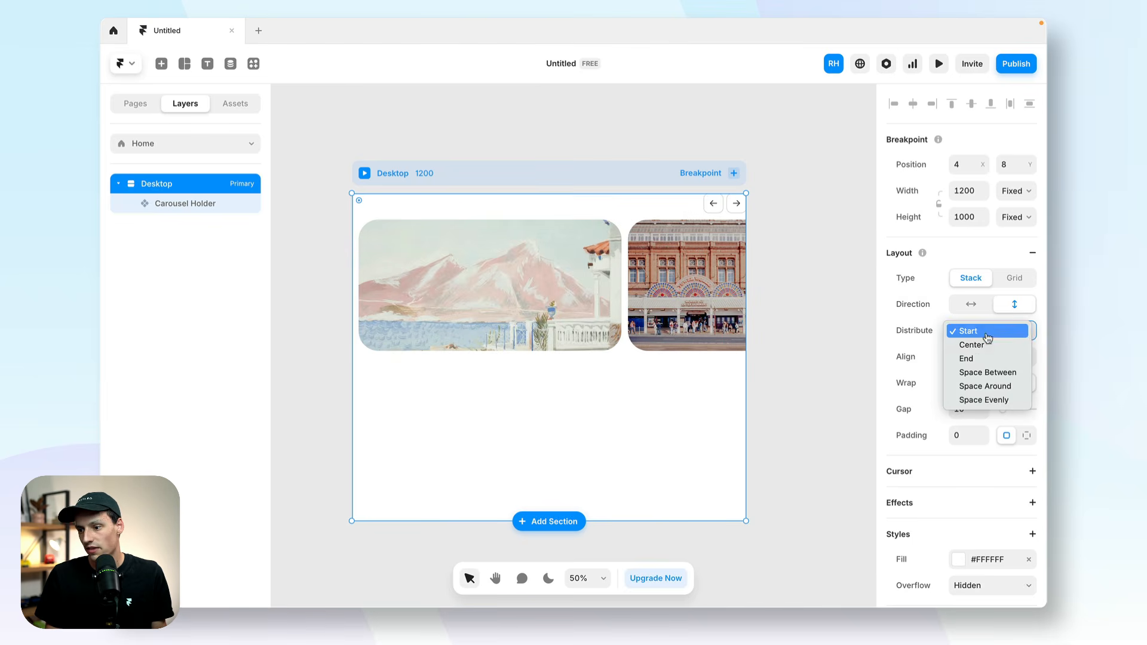
left_click(974, 341)
Apply the Cream colour style as the Desktop breakpoint's fill.
scroll(939, 435, "down", 2)
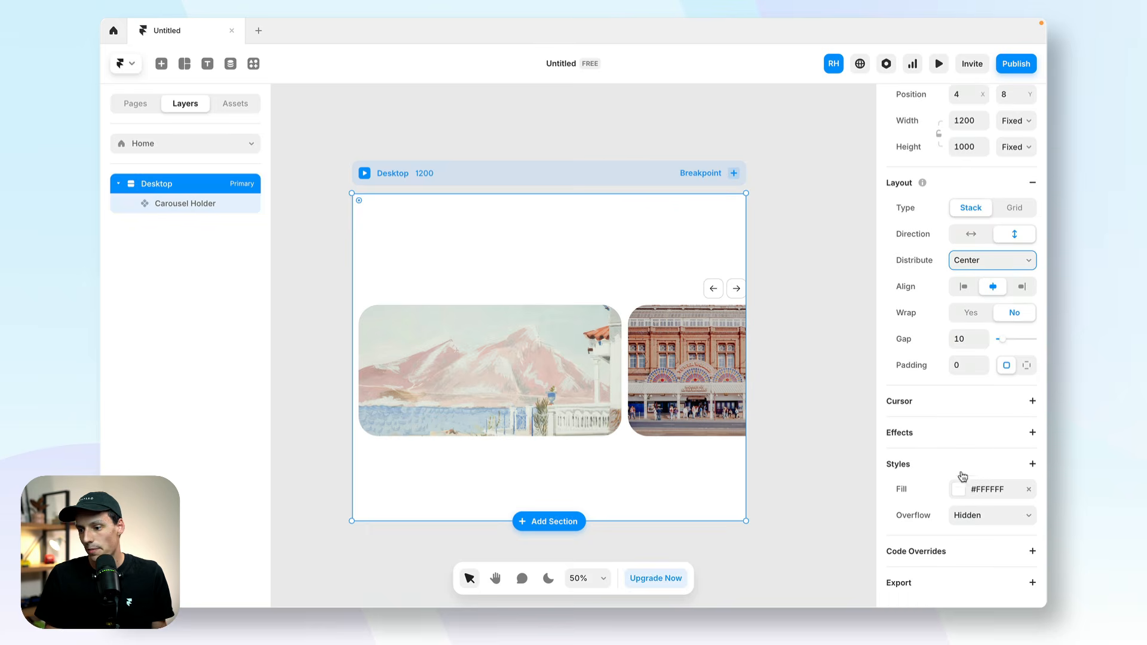
left_click(959, 490)
left_click(750, 510)
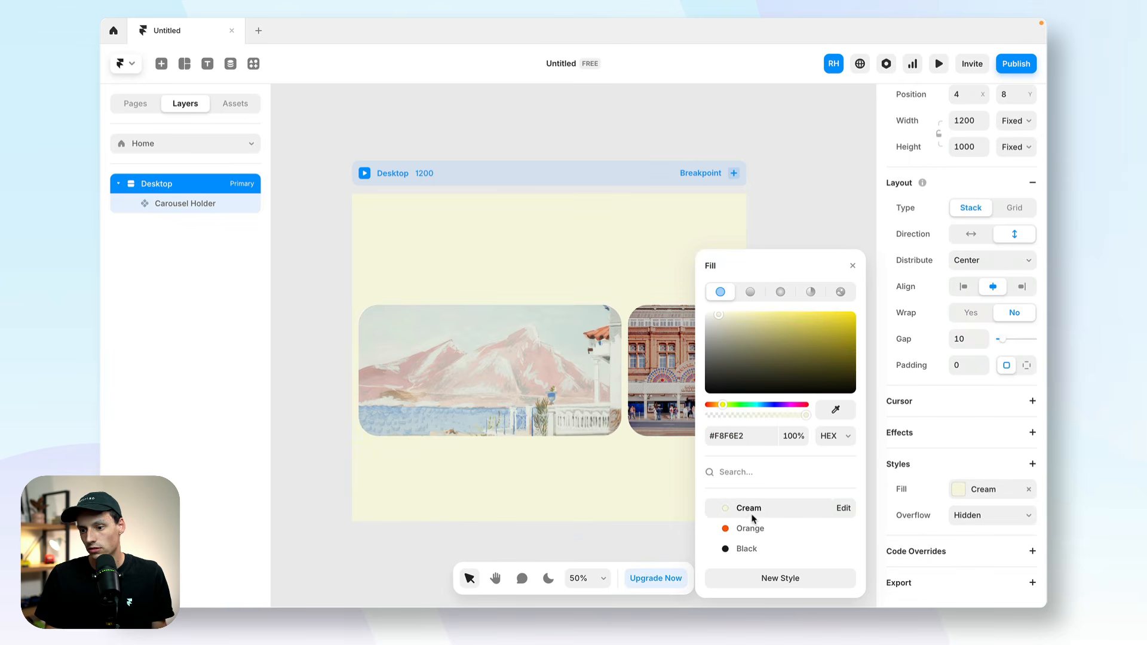
key("ctrl+z")
left_click(725, 510)
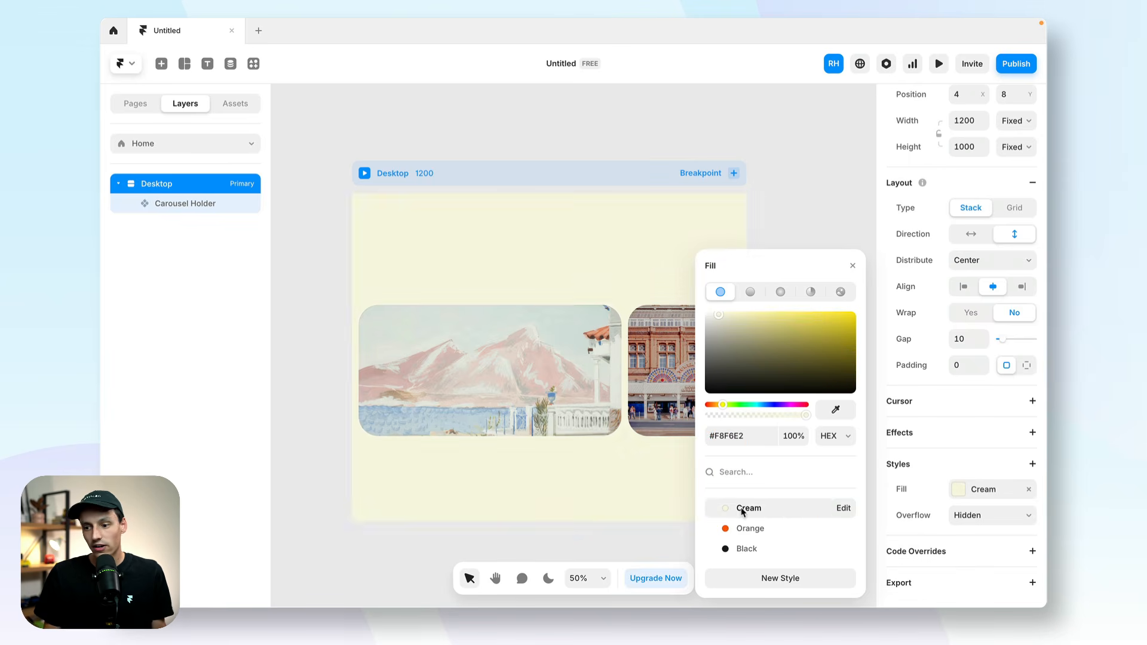
Preview the Home page, test the carousel's right arrow and check the caption on the building image.
left_click(937, 67)
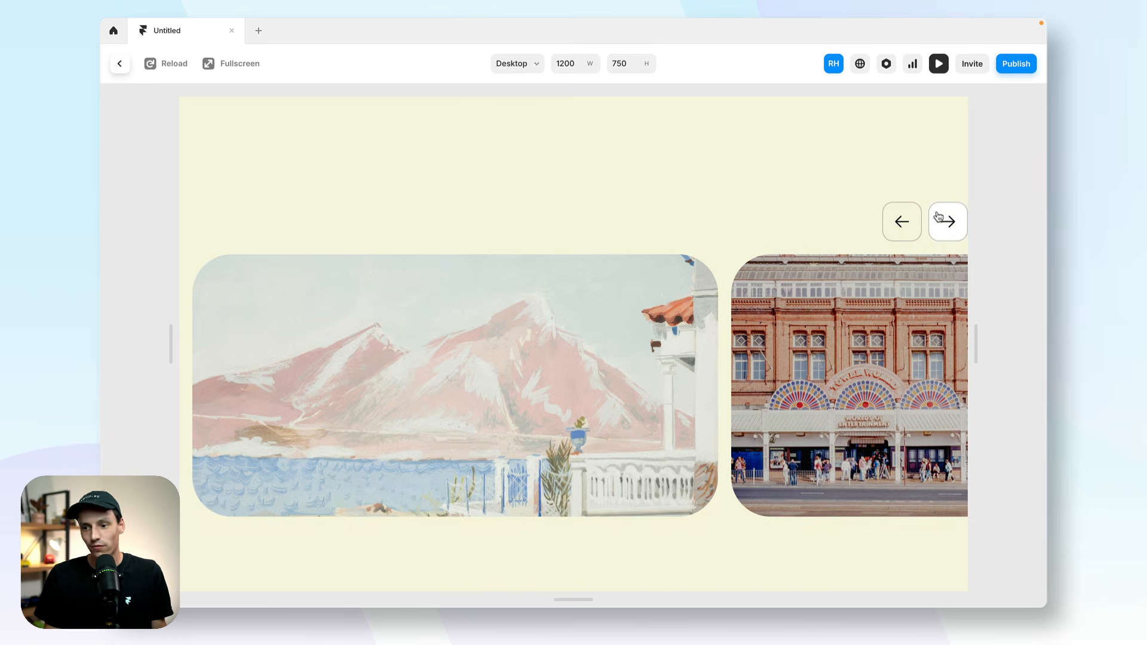
left_click(941, 218)
left_click(940, 219)
left_click(941, 220)
left_click(941, 220)
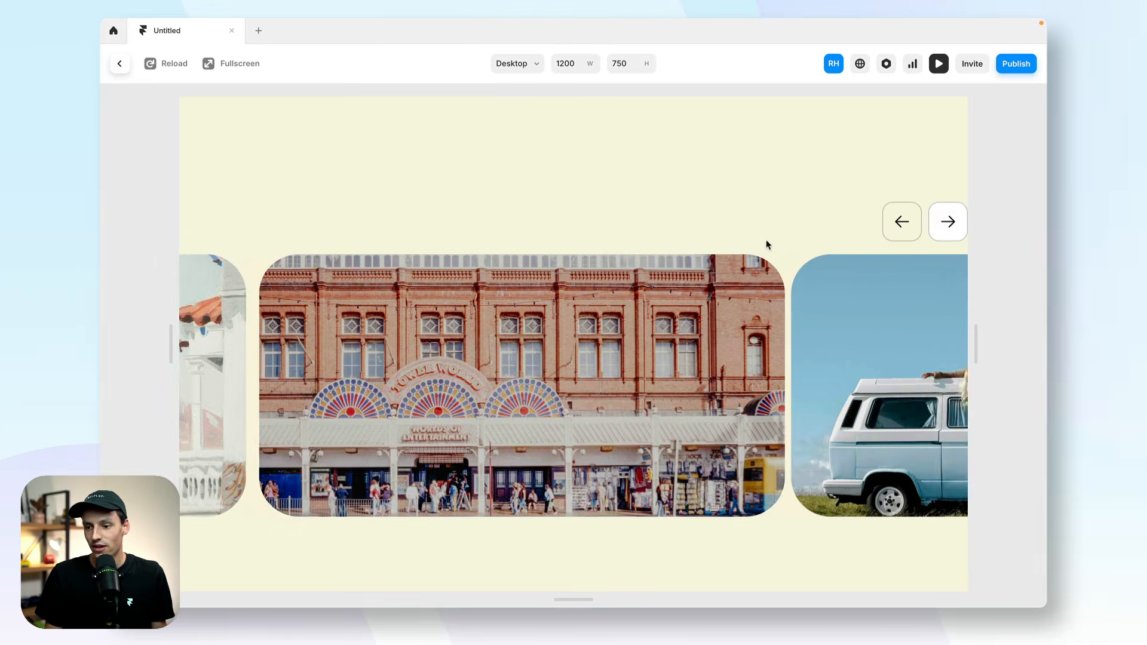
mouse_move(567, 359)
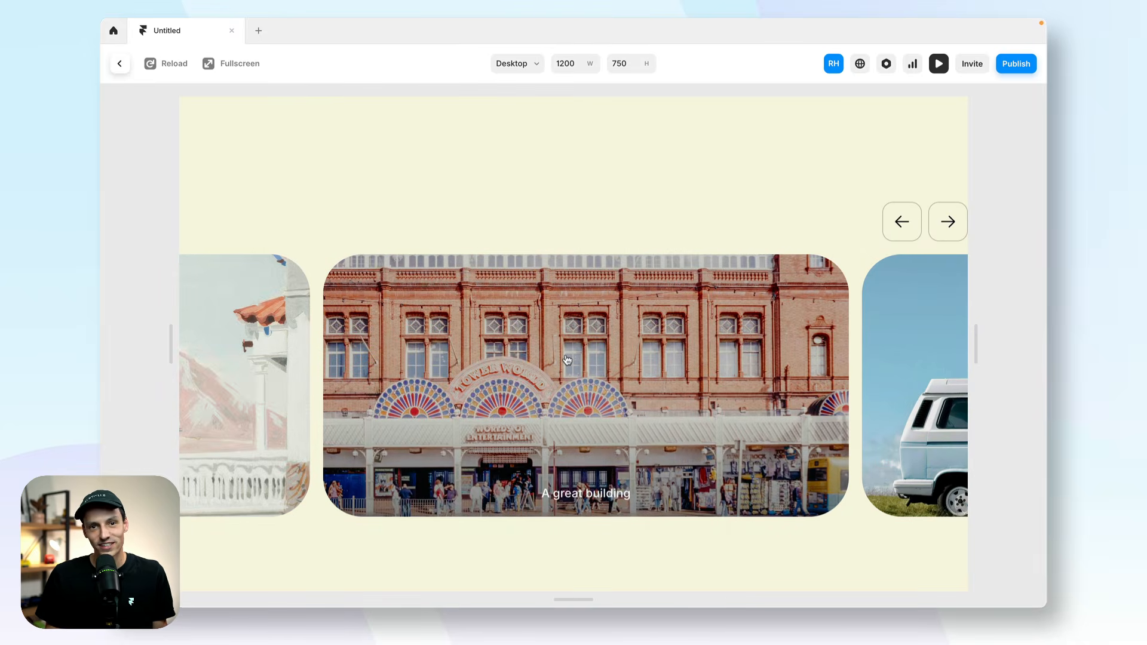